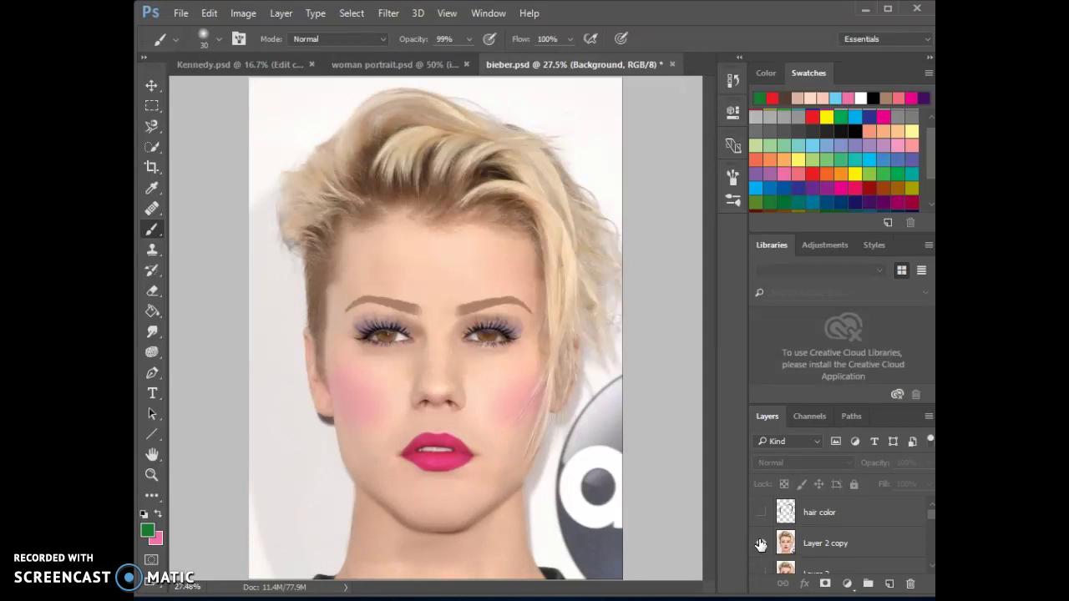
Step: Toggle the visibility of Layer 2 copy to compare the portrait with and without the makeover, leaving the layer hidden
left_click(759, 544)
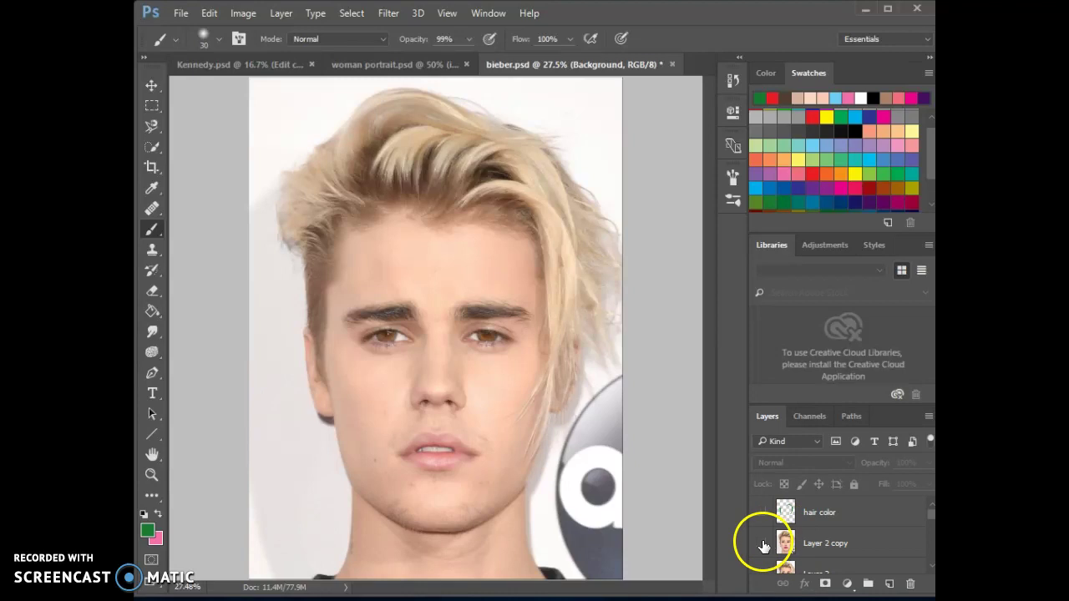
left_click(762, 546)
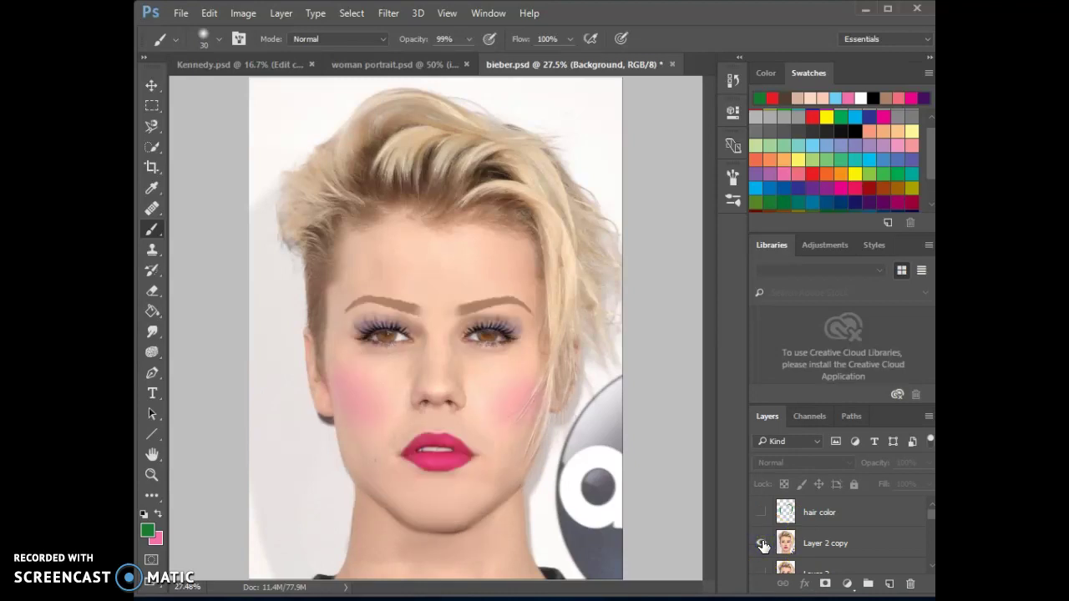
left_click(763, 545)
left_click(762, 545)
left_click(763, 546)
left_click(762, 546)
left_click(762, 546)
Step: Duplicate the original Background layer and keep the duplicate selected for retouching
left_click_drag(927, 514, 931, 566)
left_click(830, 559)
left_click_drag(837, 558, 828, 532)
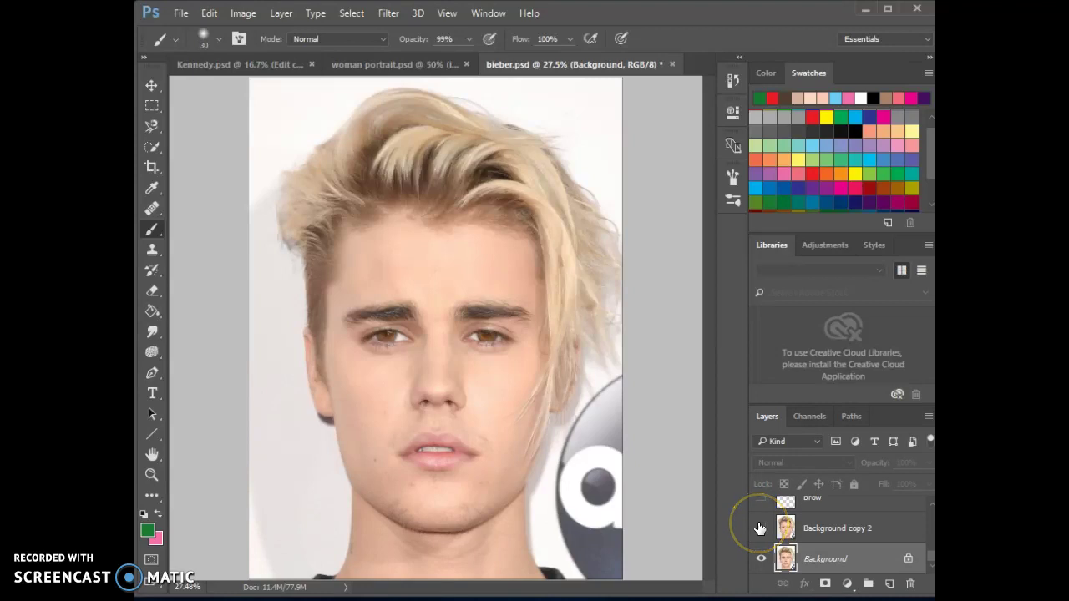
left_click(786, 559)
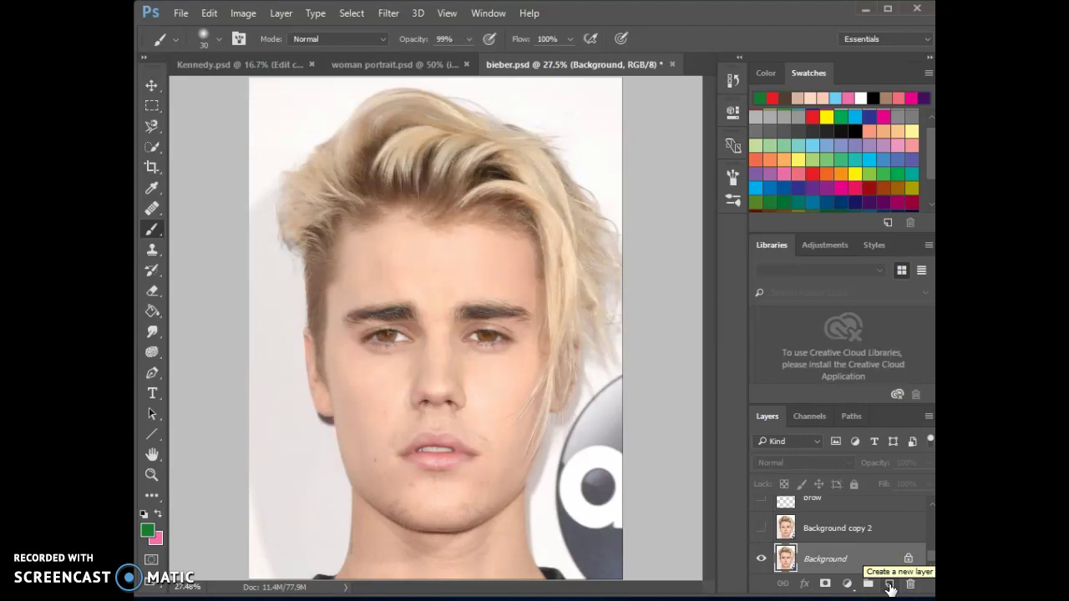
left_click(845, 559)
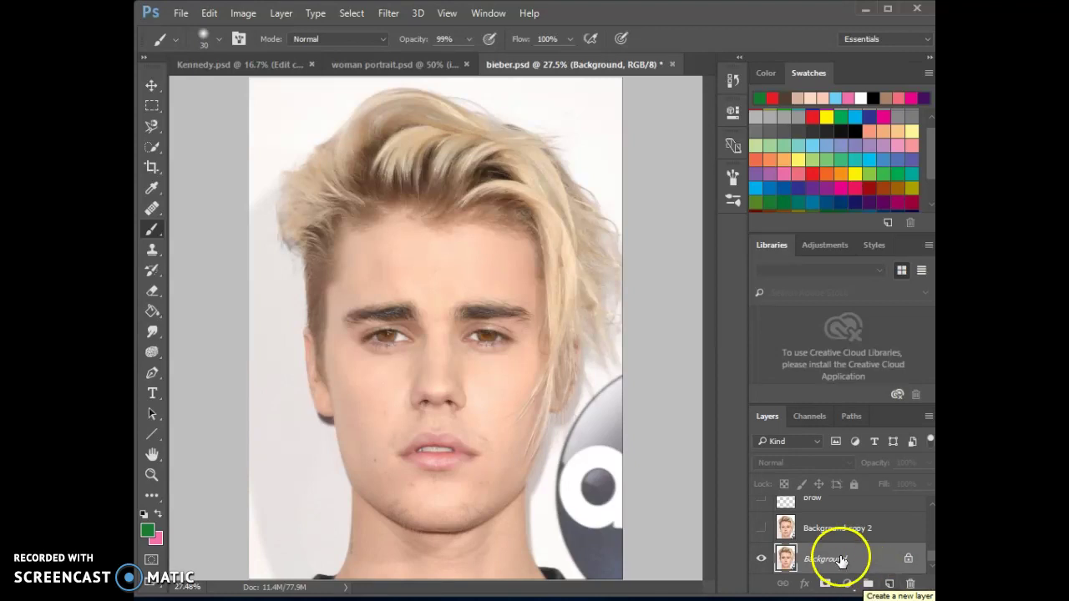
left_click_drag(839, 551, 835, 554)
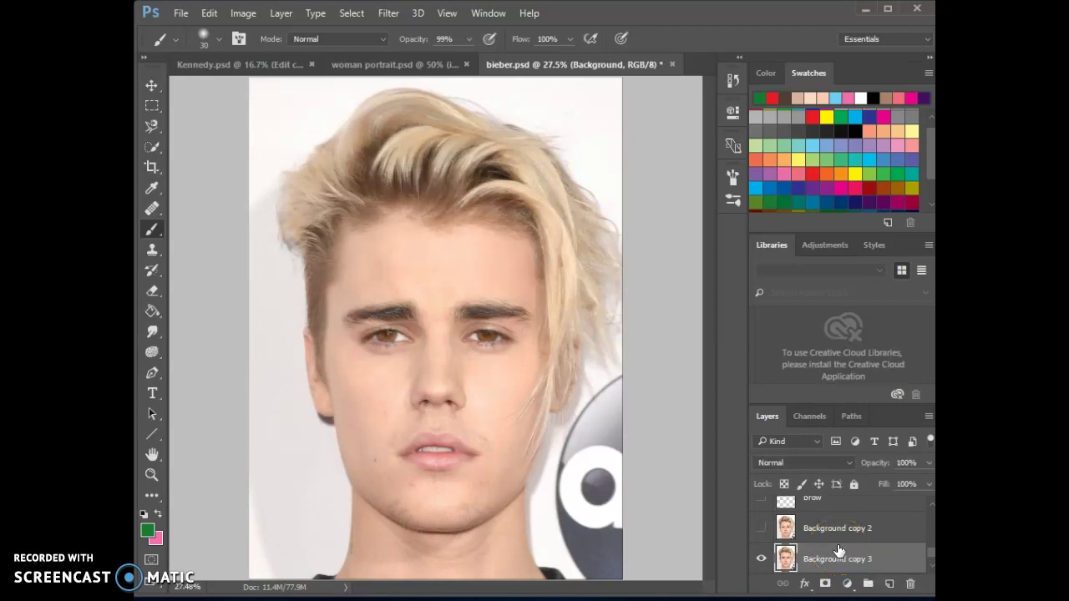
left_click(791, 562)
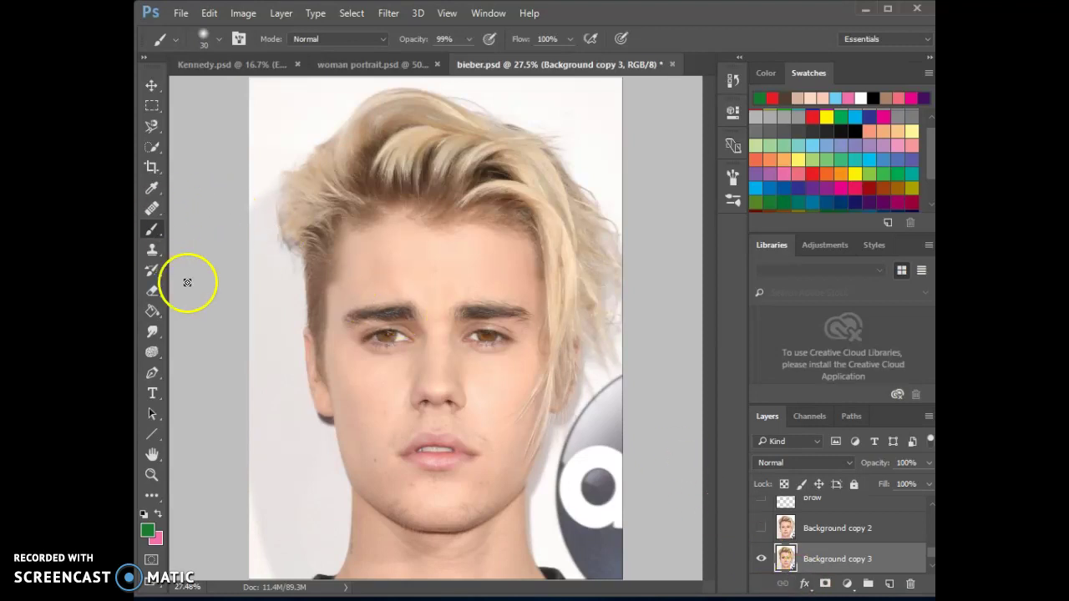
Step: Choose the Mixer Brush for painting and sample the light skin tone beside the nose with the Eyedropper
mouse_move(152, 230)
left_mouse_down()
mouse_move(203, 256)
mouse_move(212, 274)
left_mouse_up()
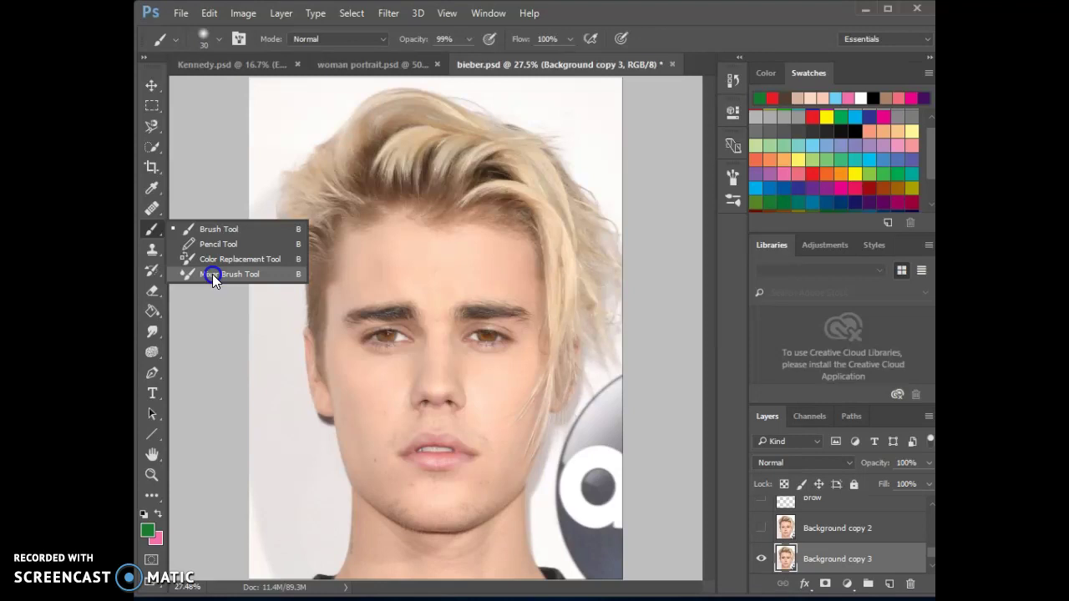
left_click(212, 273)
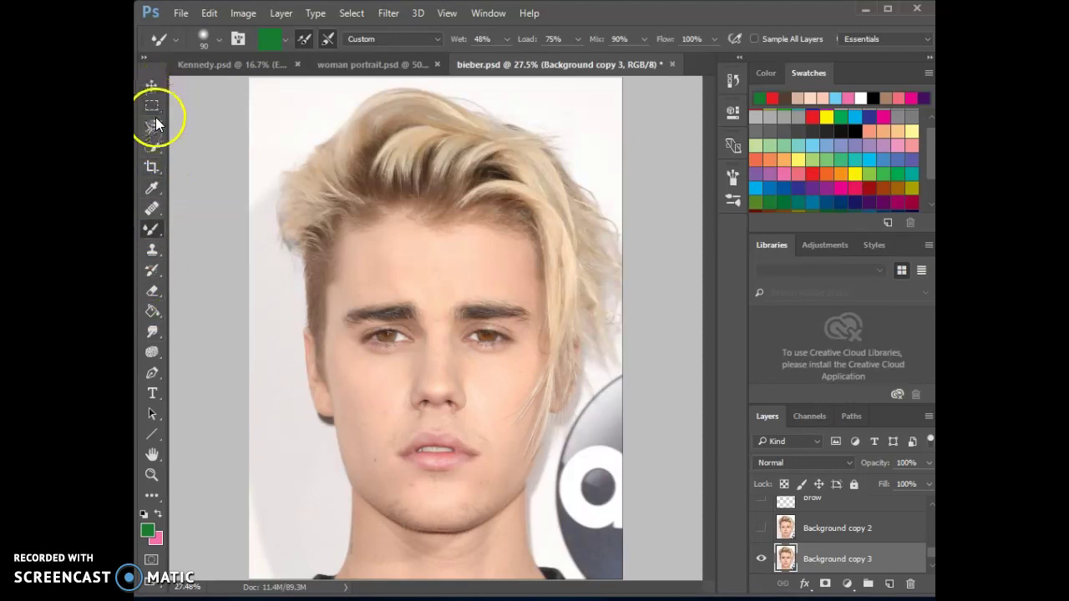
left_click(153, 189)
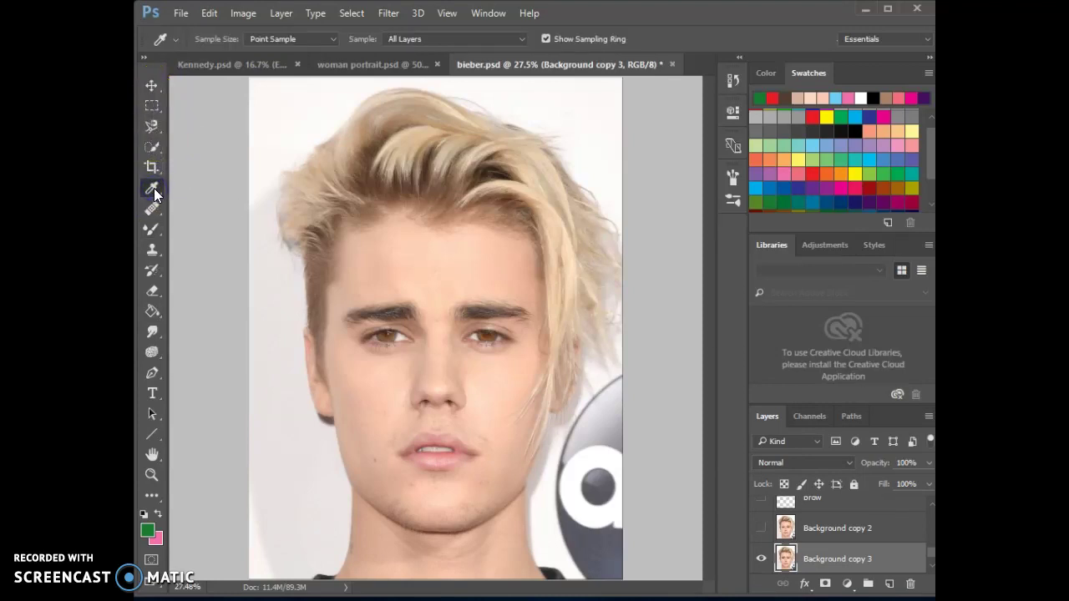
right_click(154, 191)
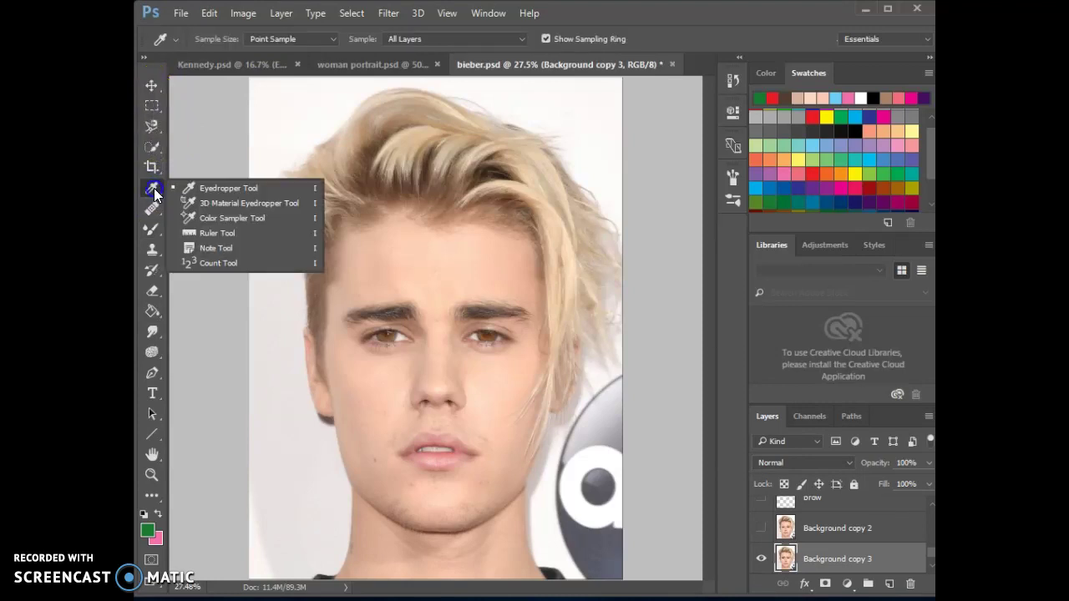
left_click(217, 190)
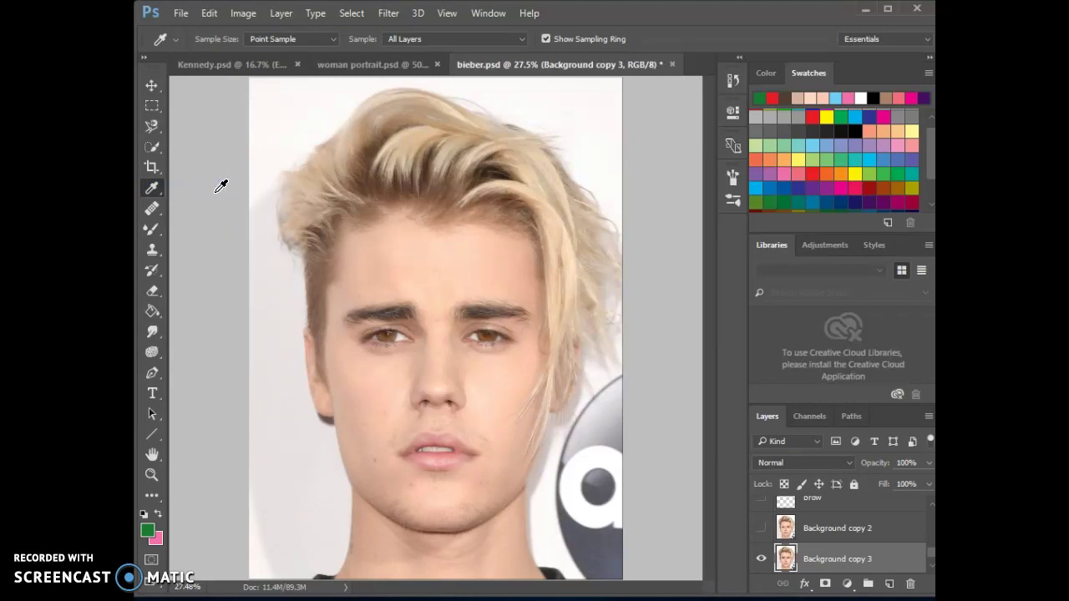
left_click(479, 393)
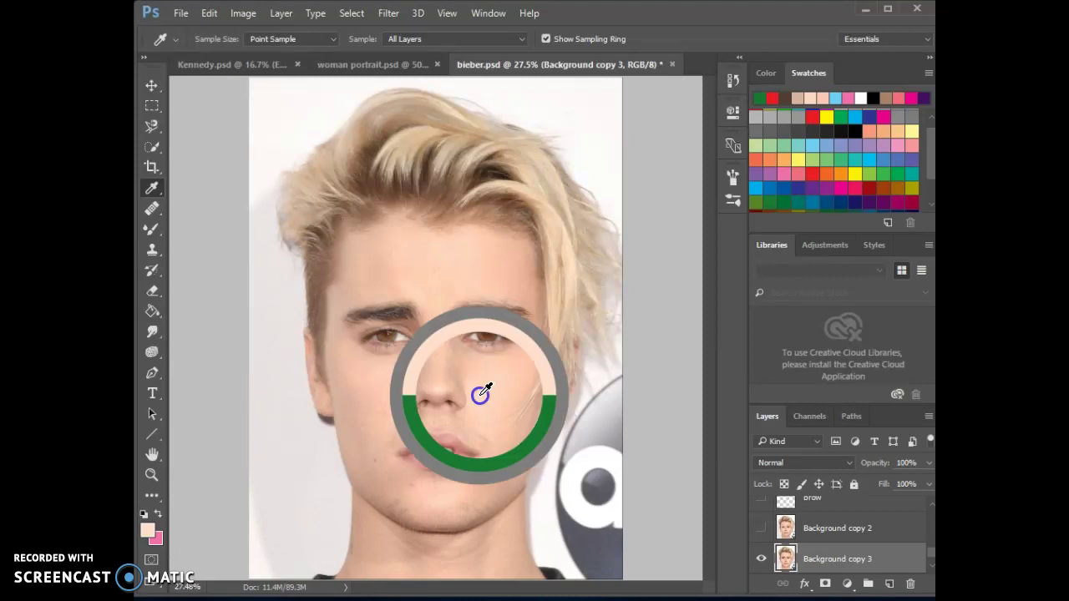
Step: Swap the sampled skin tone into the background colour and set the foreground to a green swatch
left_click(147, 528)
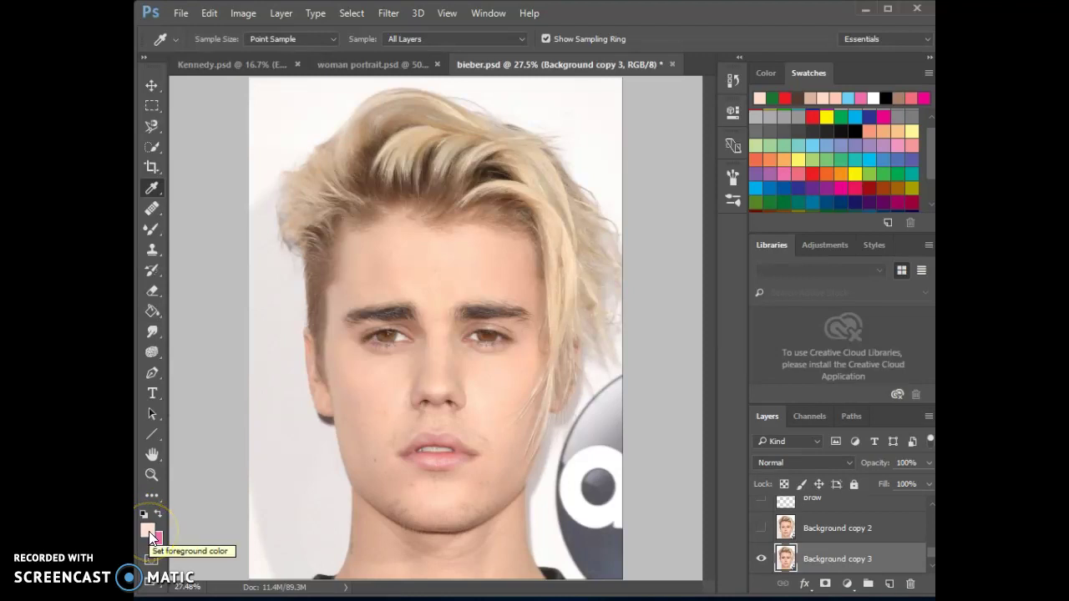
left_click(158, 513)
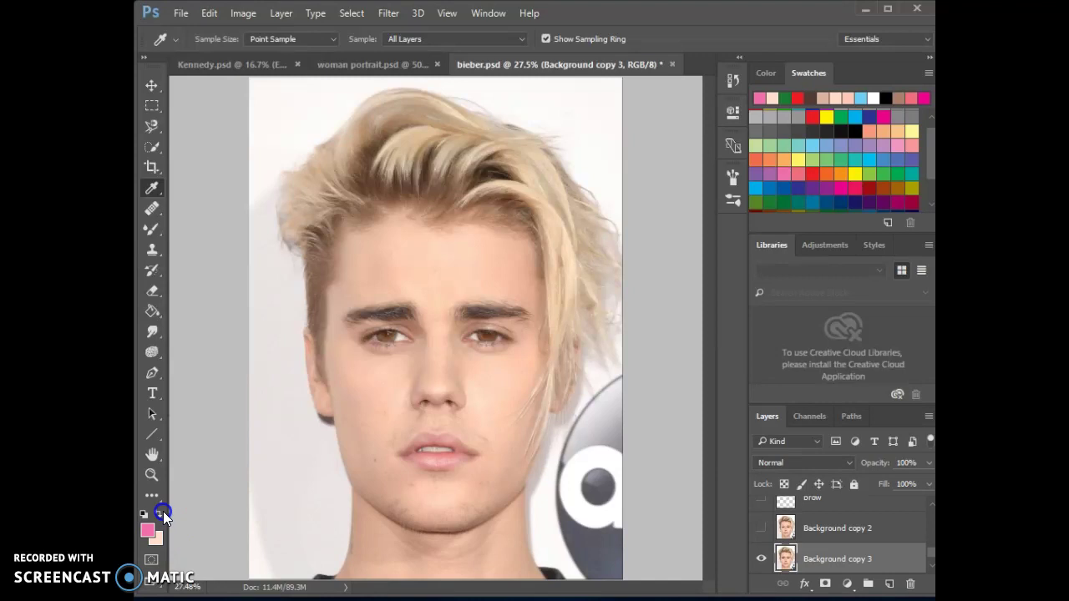
left_click(159, 513)
left_click(163, 521)
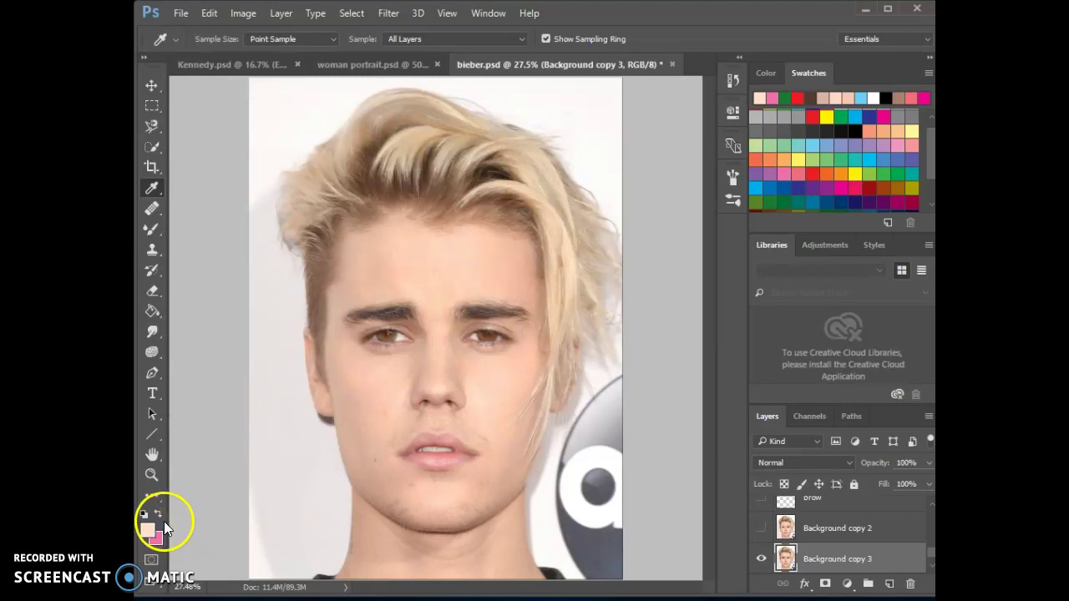
left_click(839, 117)
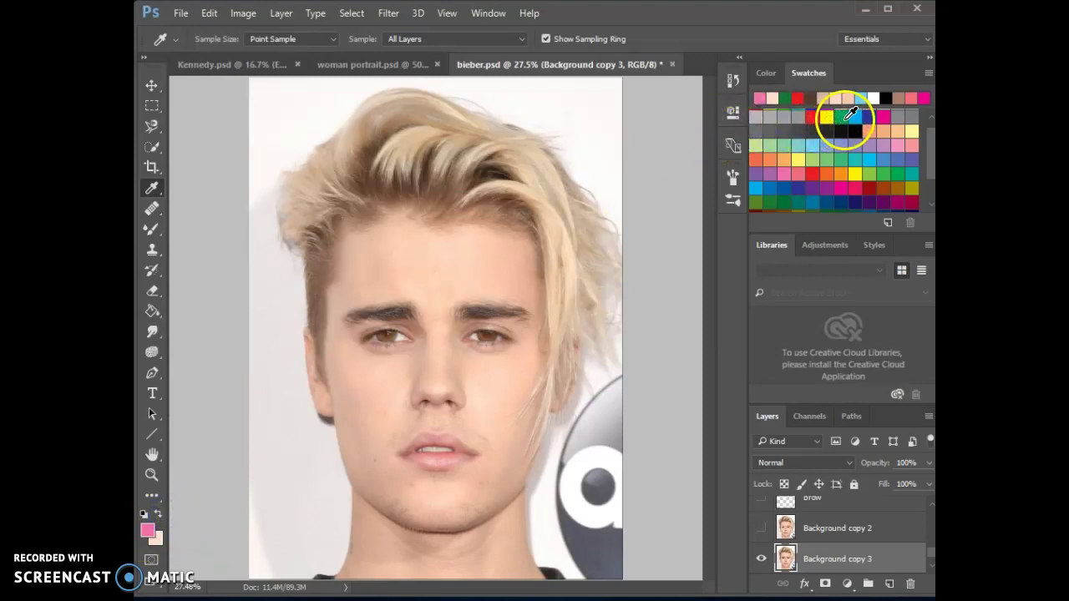
Step: Try the Mixer Brush with green on the cheek beneath the eye
left_click(152, 229)
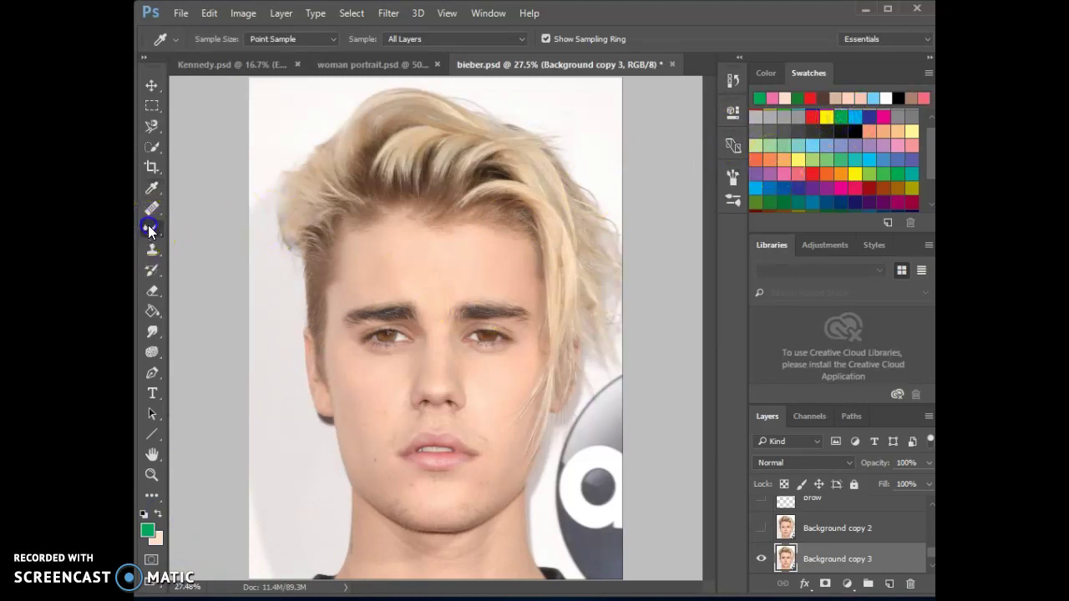
mouse_move(446, 504)
left_mouse_down()
mouse_move(391, 425)
mouse_move(389, 409)
mouse_move(408, 405)
mouse_move(389, 392)
mouse_move(362, 395)
mouse_move(365, 381)
mouse_move(369, 399)
mouse_move(350, 365)
mouse_move(381, 404)
left_mouse_up()
left_click(380, 479)
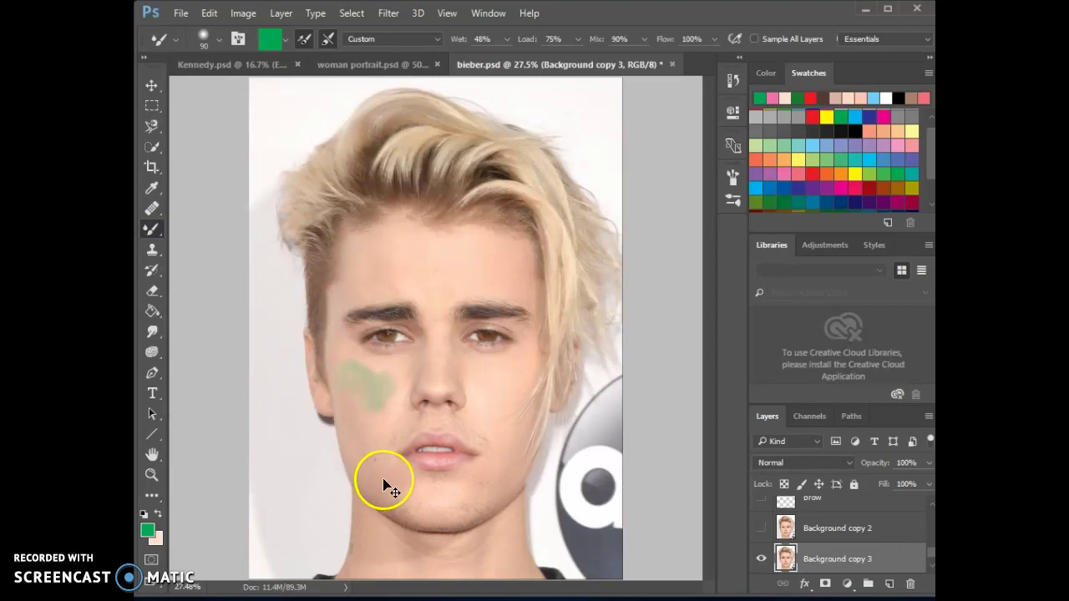
Step: Undo the green Mixer Brush strokes on the cheek
key("ctrl+z")
key("ctrl+z")
key("ctrl+z")
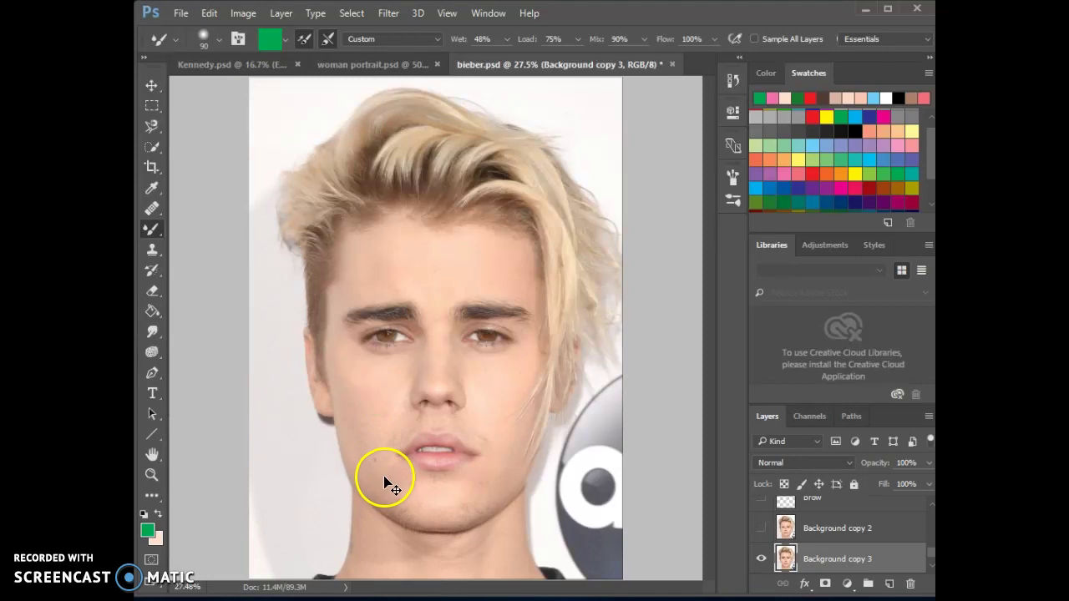
key("ctrl+z")
key("ctrl+z")
key("ctrl+z")
key("ctrl+z")
key("ctrl+z")
key("ctrl+z")
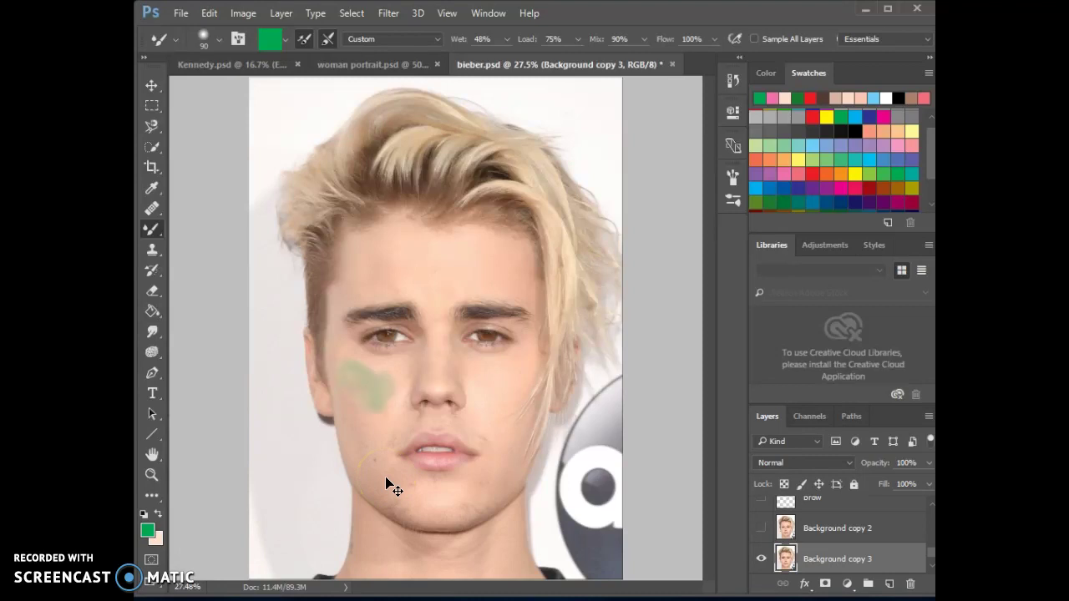
Step: Make the sampled skin tone the foreground colour again and lower the Mixer Brush hardness
left_click(192, 516)
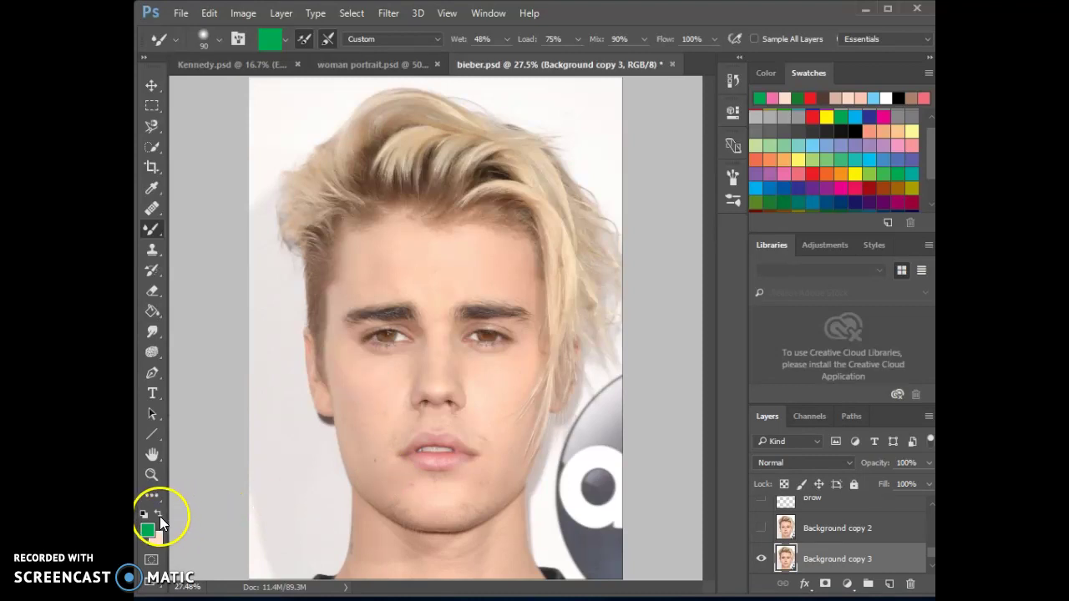
left_click(159, 516)
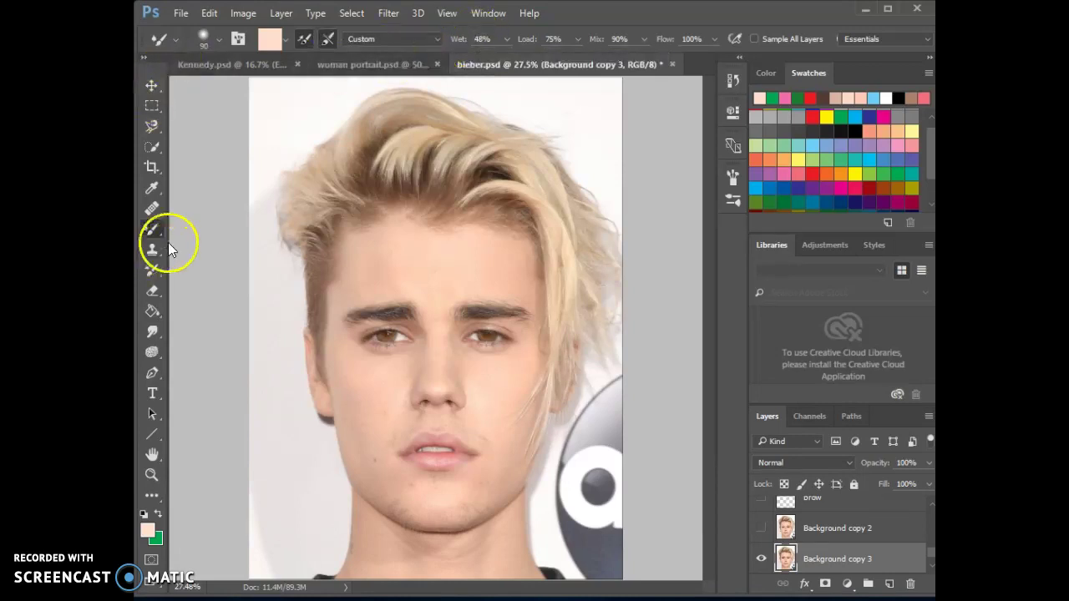
left_click(217, 39)
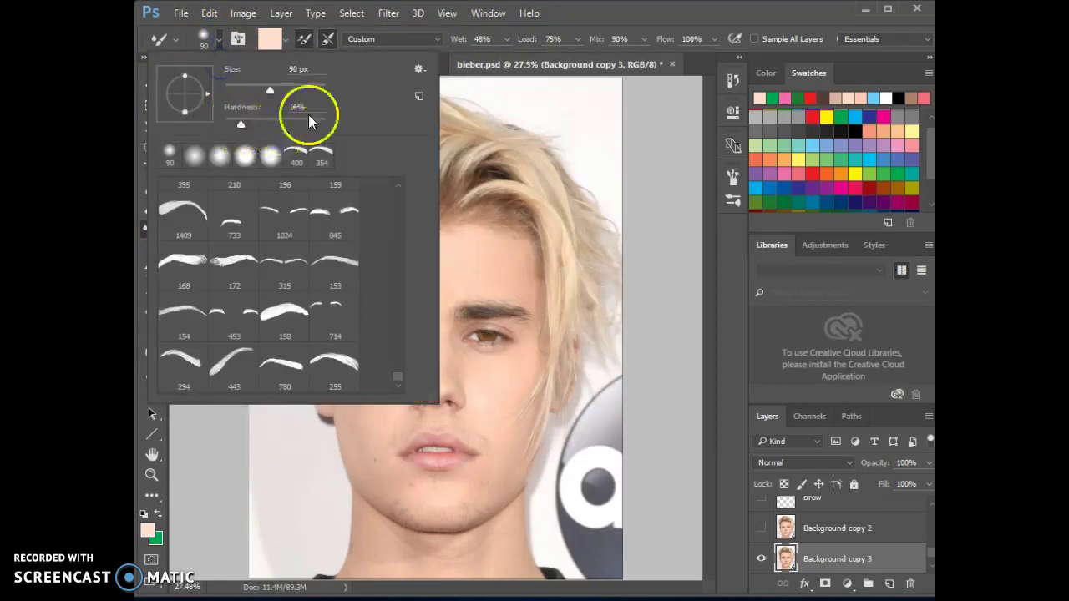
left_click_drag(241, 122, 232, 122)
left_click(642, 11)
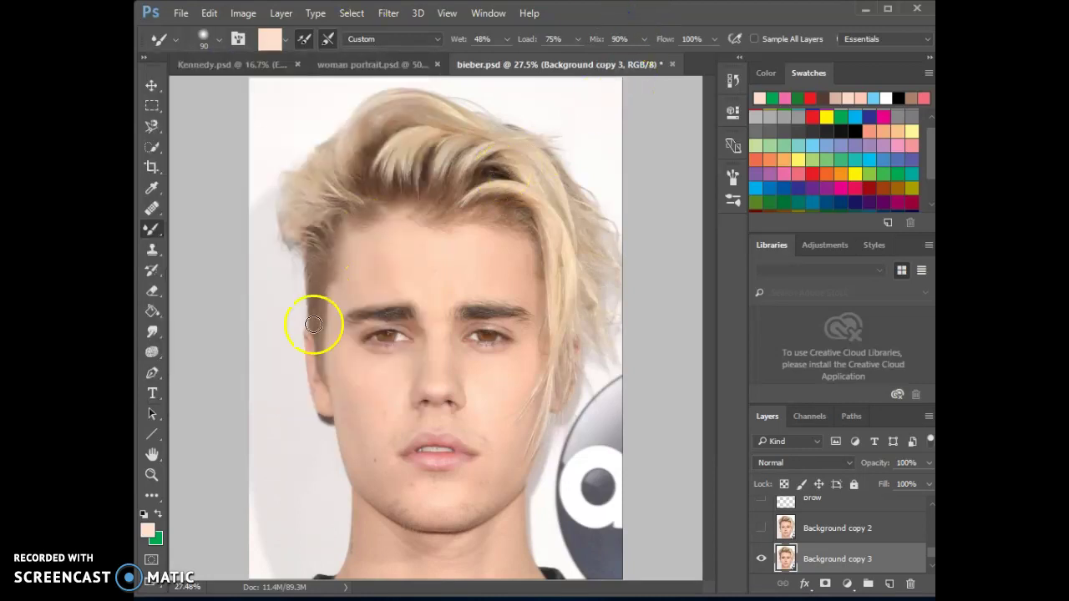
Step: Try blending skin tone over the upper-lip stubble and across the corner of the mouth, then undo the strokes
key("ctrl+plus")
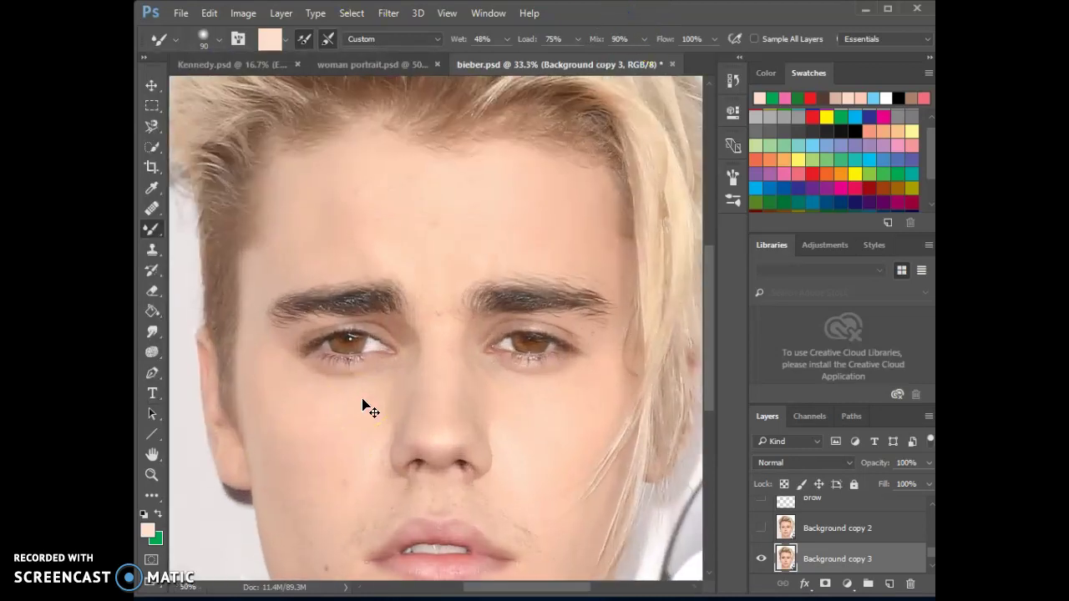
key("ctrl+plus")
key("ctrl+plus")
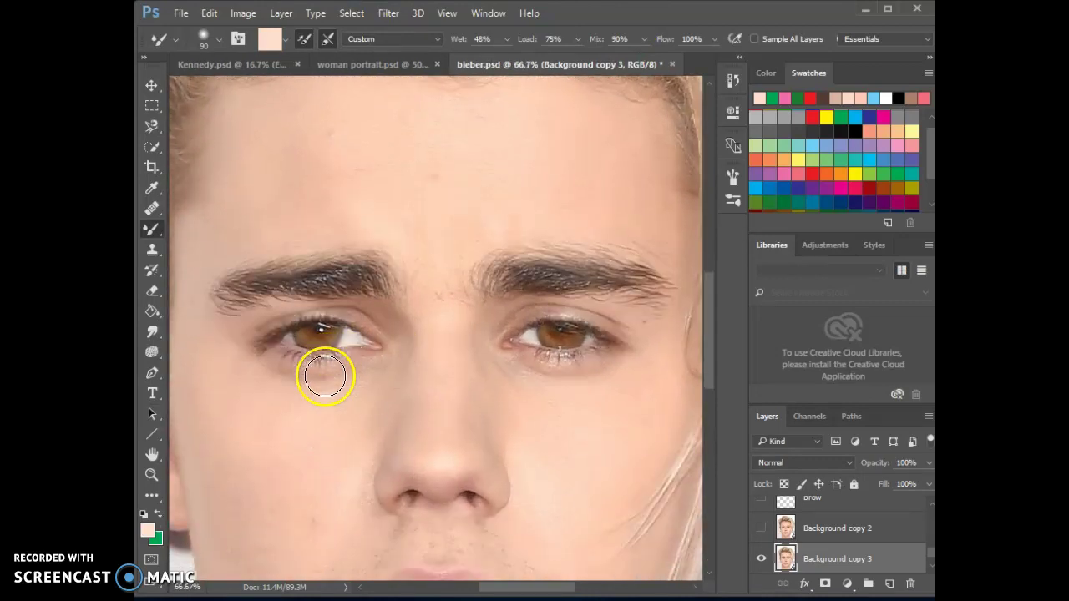
scroll(326, 375, "down", 7)
scroll(326, 375, "down", 1)
mouse_move(341, 305)
left_mouse_down()
mouse_move(322, 270)
mouse_move(341, 213)
mouse_move(317, 250)
mouse_move(321, 262)
mouse_move(339, 238)
mouse_move(320, 296)
mouse_move(324, 285)
mouse_move(410, 345)
mouse_move(318, 215)
mouse_move(356, 228)
mouse_move(358, 244)
left_mouse_up()
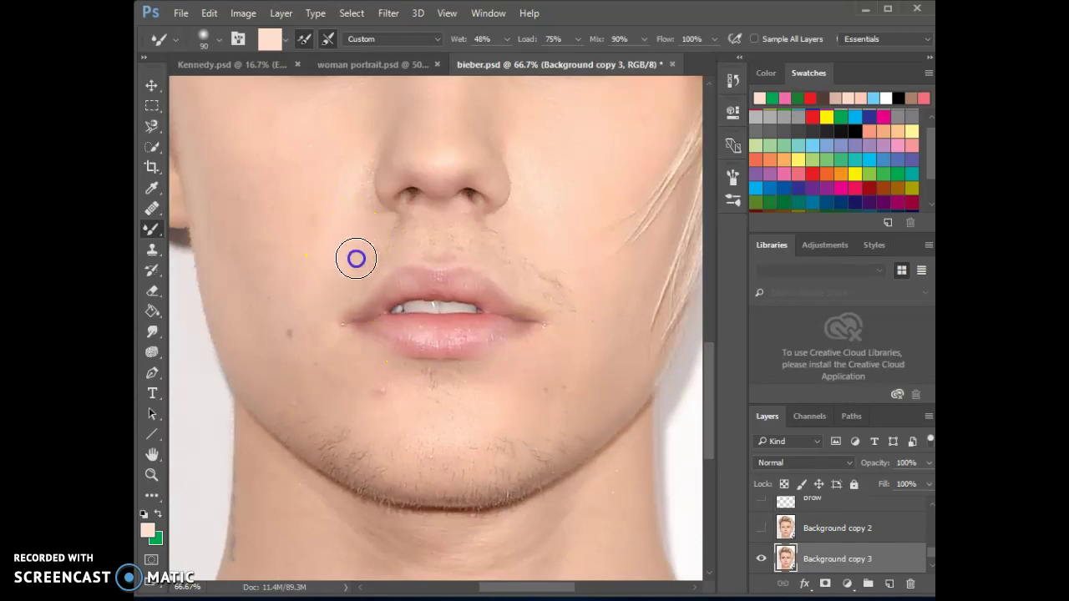
mouse_move(430, 272)
left_mouse_down()
mouse_move(433, 252)
mouse_move(383, 245)
left_mouse_up()
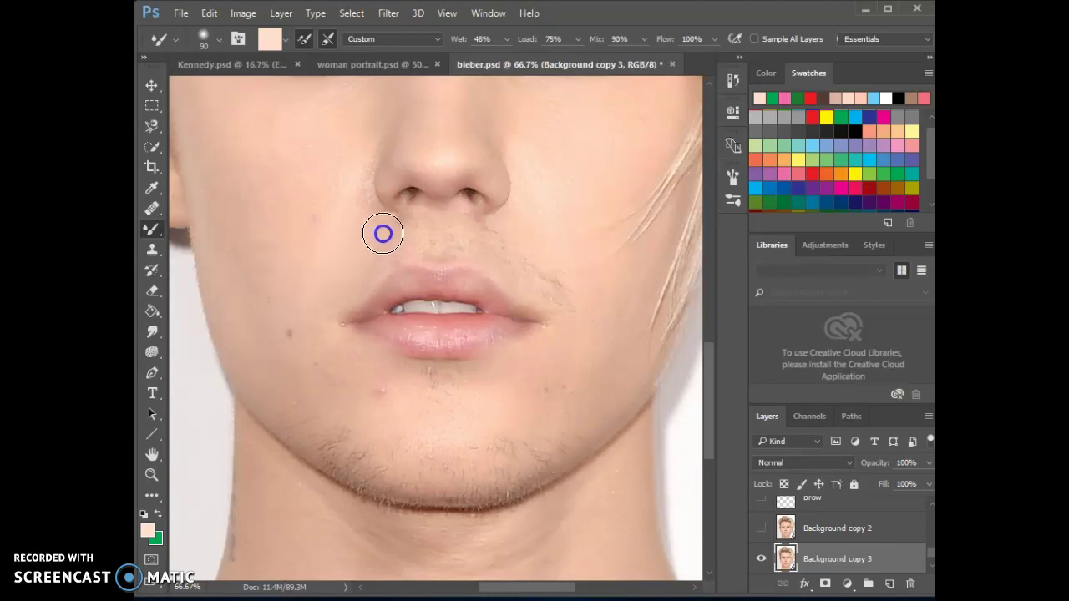
mouse_move(554, 225)
left_mouse_down()
mouse_move(541, 282)
mouse_move(568, 312)
mouse_move(500, 345)
mouse_move(536, 406)
mouse_move(625, 410)
mouse_move(604, 409)
left_mouse_up()
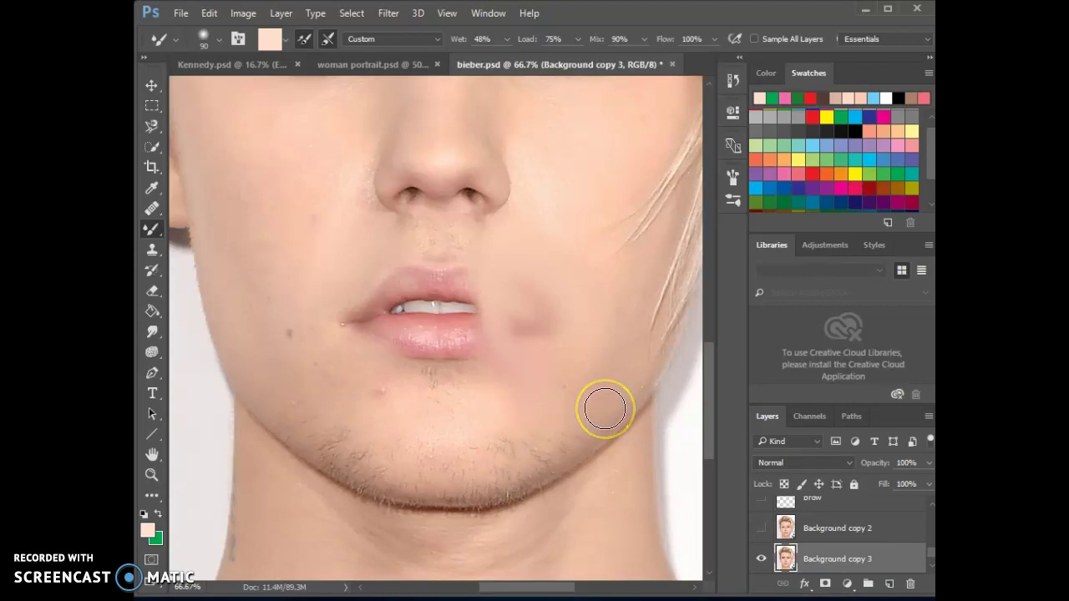
key("ctrl+alt+z")
key("ctrl+alt+z")
Step: Try dabbing skin tone on and below the lower lip, then revert to an earlier Mixer Brush history state
left_click_drag(511, 351, 487, 343)
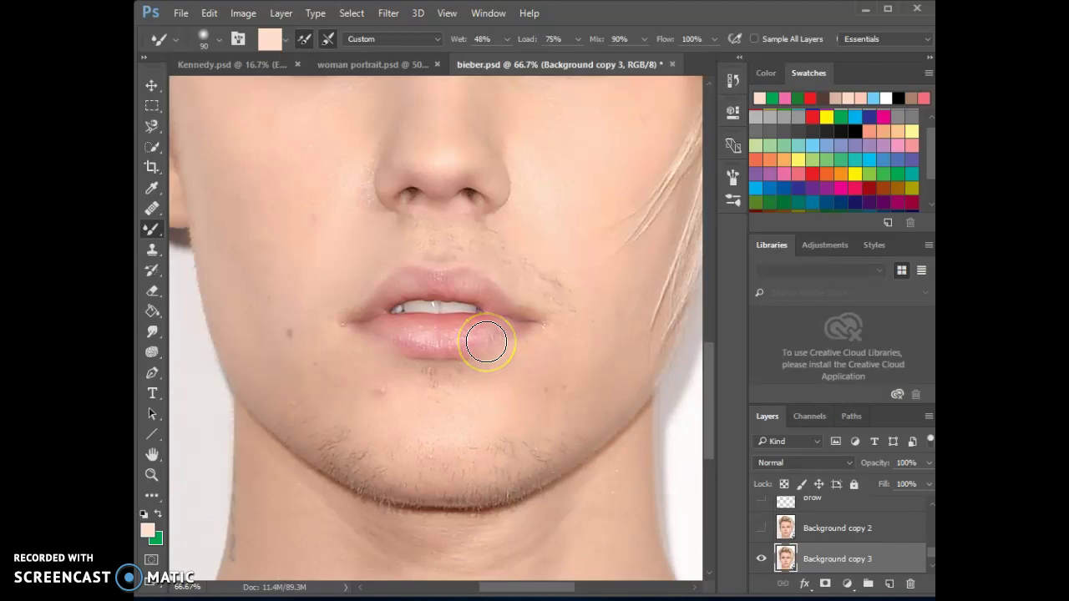
left_click(467, 345)
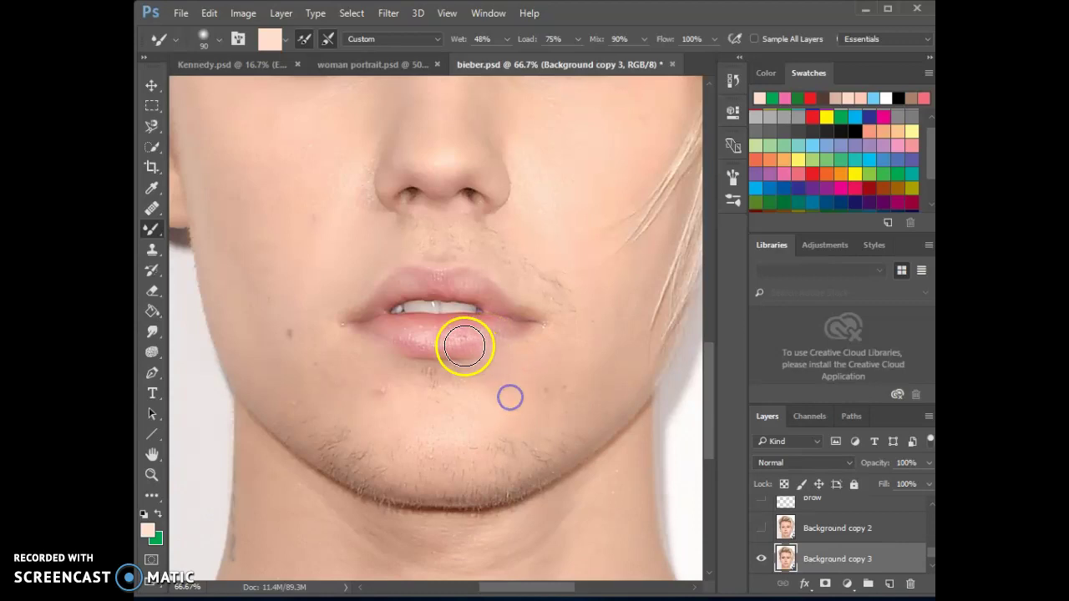
left_click(480, 376)
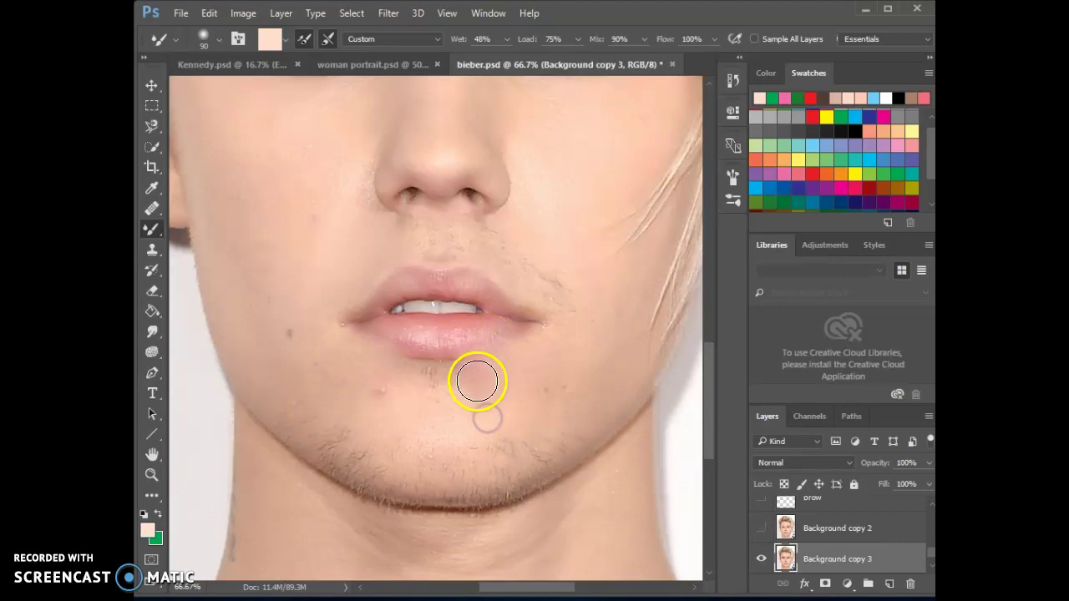
left_click(731, 86)
left_click(632, 213)
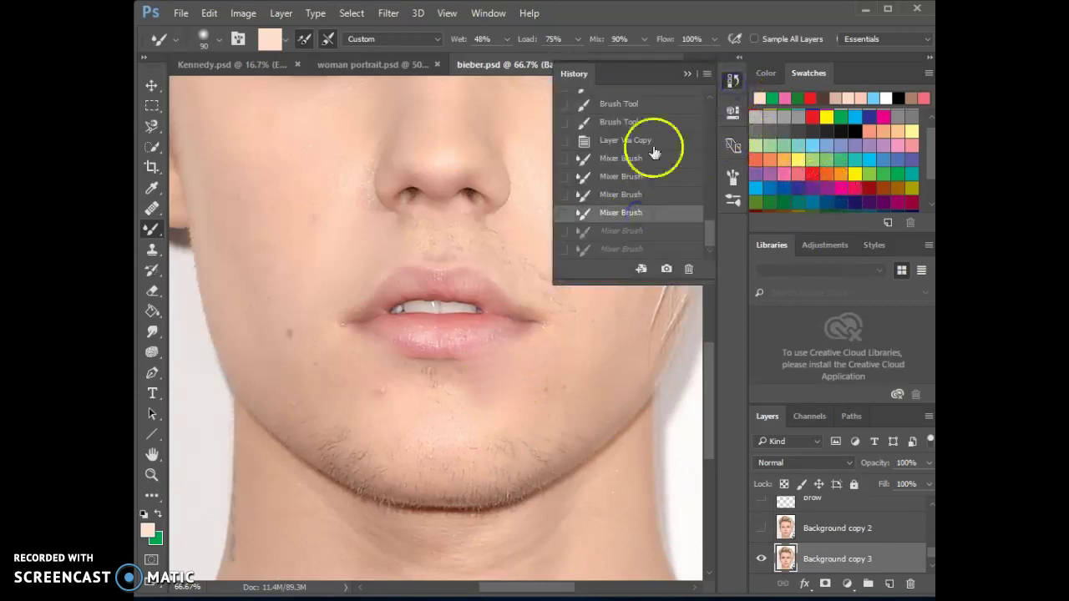
left_click(688, 74)
Step: Smooth the skin below the lower lip and blend away the stubble on the chin and viewer's-left jaw with the Mixer Brush
left_click(466, 389)
left_click(440, 406)
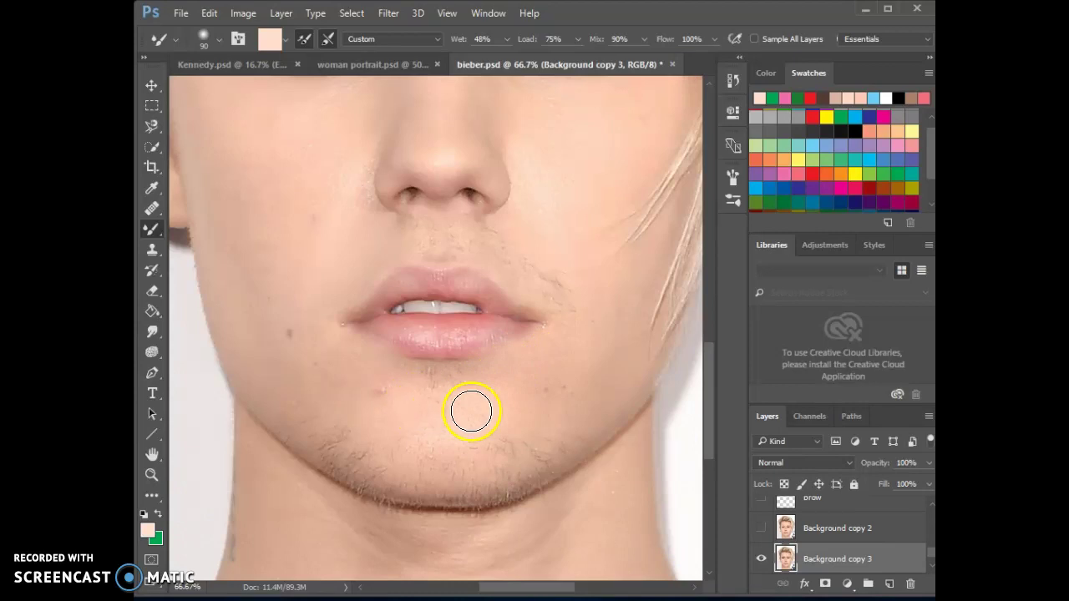
mouse_move(469, 423)
left_mouse_down()
mouse_move(449, 392)
mouse_move(465, 405)
mouse_move(414, 394)
mouse_move(431, 394)
mouse_move(446, 423)
mouse_move(435, 385)
mouse_move(430, 394)
mouse_move(501, 391)
mouse_move(436, 424)
mouse_move(395, 395)
mouse_move(380, 405)
mouse_move(404, 425)
mouse_move(376, 430)
mouse_move(389, 406)
left_mouse_up()
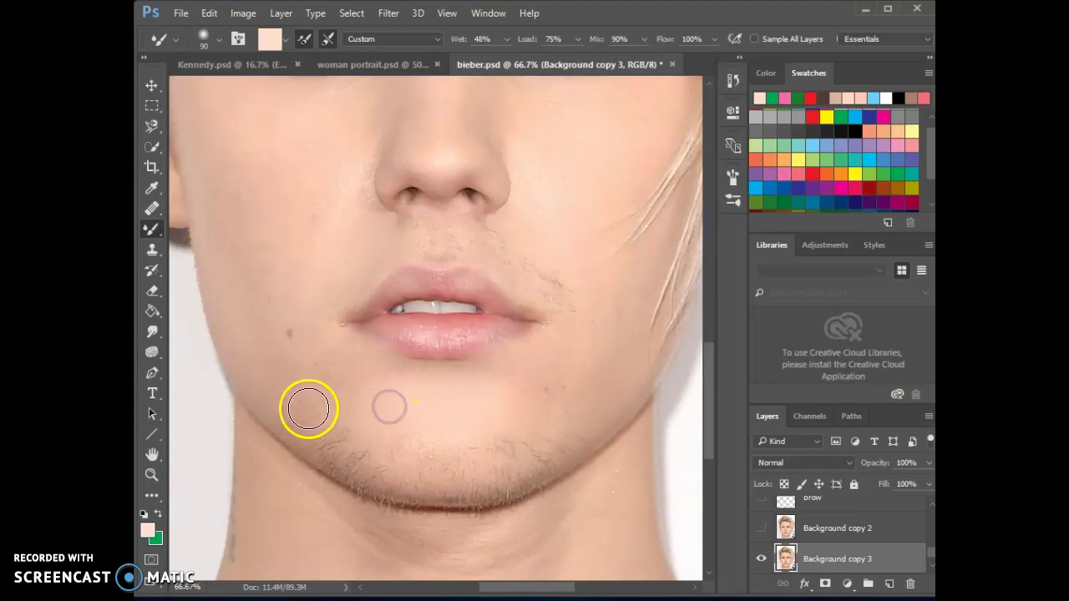
mouse_move(312, 389)
left_mouse_down()
mouse_move(330, 442)
mouse_move(360, 473)
mouse_move(427, 482)
left_mouse_up()
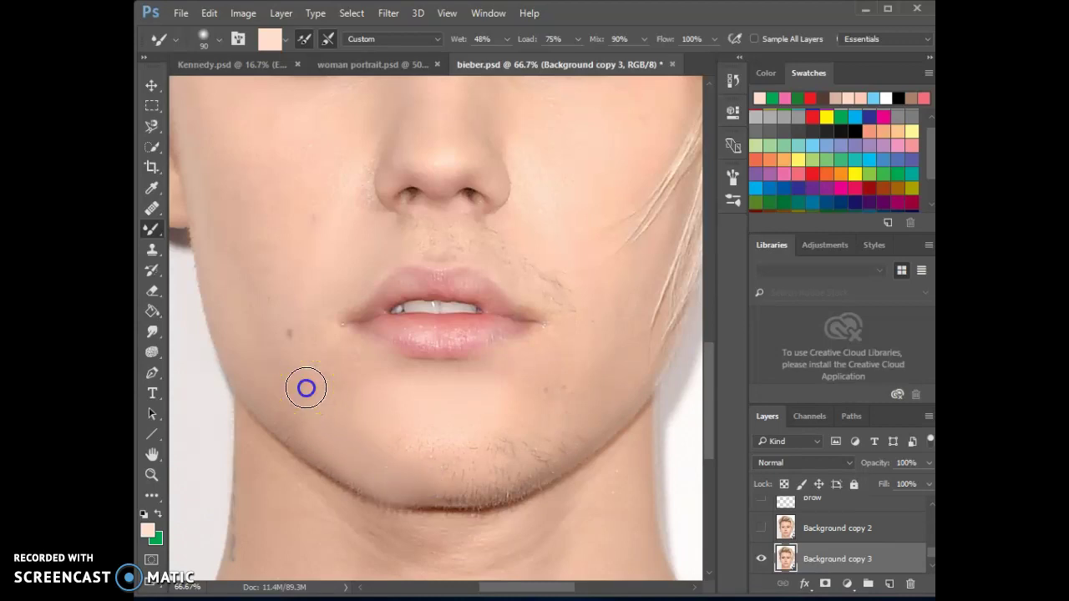
mouse_move(345, 409)
left_mouse_down()
mouse_move(486, 443)
mouse_move(465, 470)
left_mouse_up()
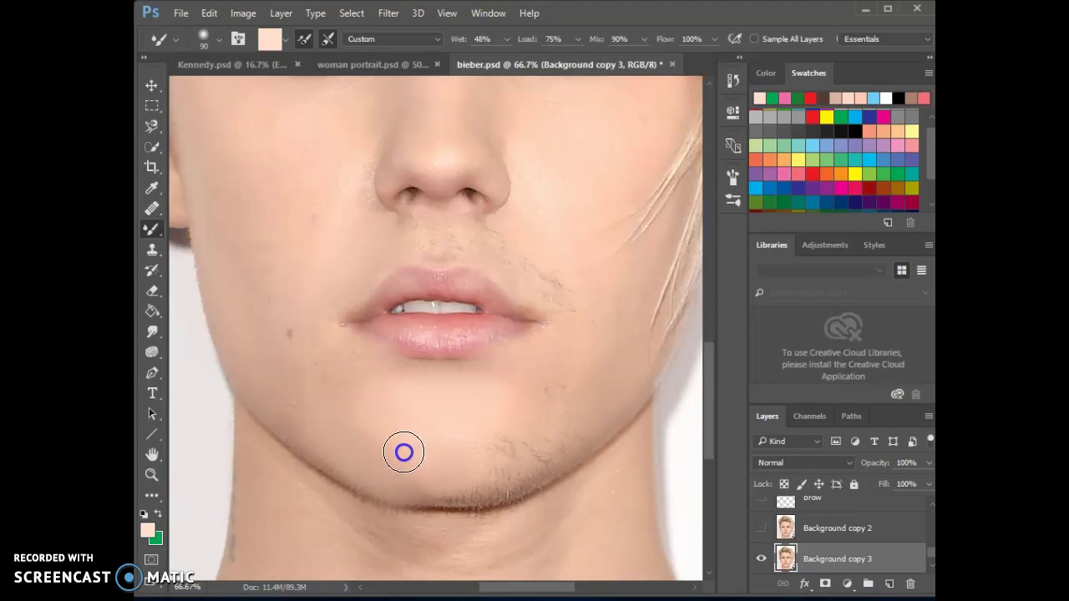
Step: Examine the Mixer Brush states recorded since the layer copy in an enlarged history list
left_click(732, 79)
left_click(710, 249)
left_click_drag(710, 286, 709, 464)
left_click(632, 191)
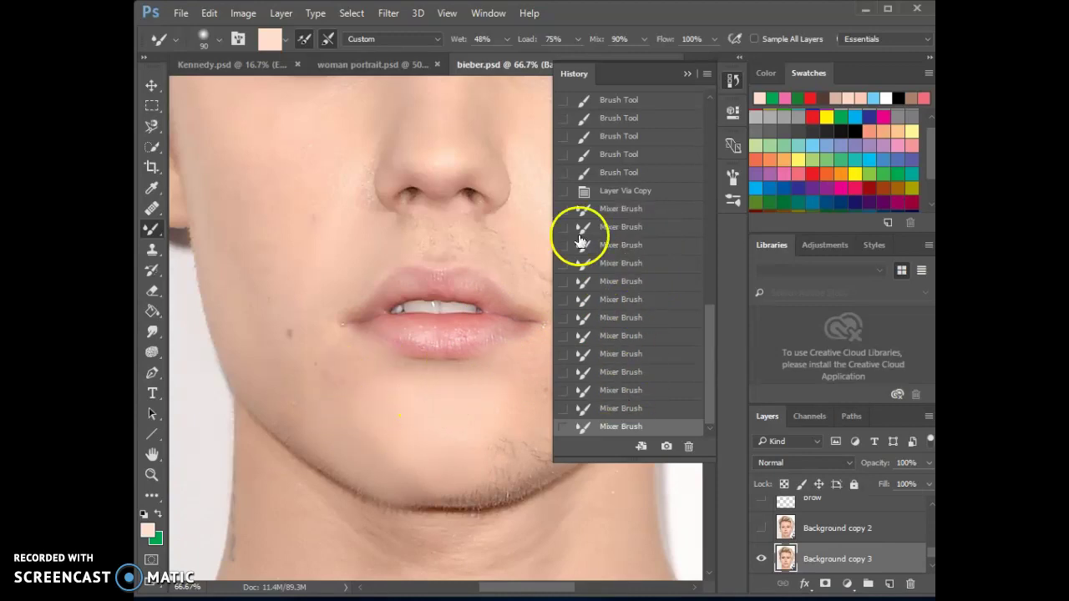
left_click(685, 71)
Step: Blend away the stubble on the viewer's-right side of the chin and jawline, reducing the Mixer Brush size to 40
left_click(508, 447)
left_click(495, 479)
mouse_move(495, 483)
left_mouse_down()
mouse_move(551, 455)
mouse_move(555, 436)
mouse_move(542, 467)
left_mouse_up()
key("bracketleft")
key("bracketleft")
key("bracketleft")
key("bracketleft")
key("bracketleft")
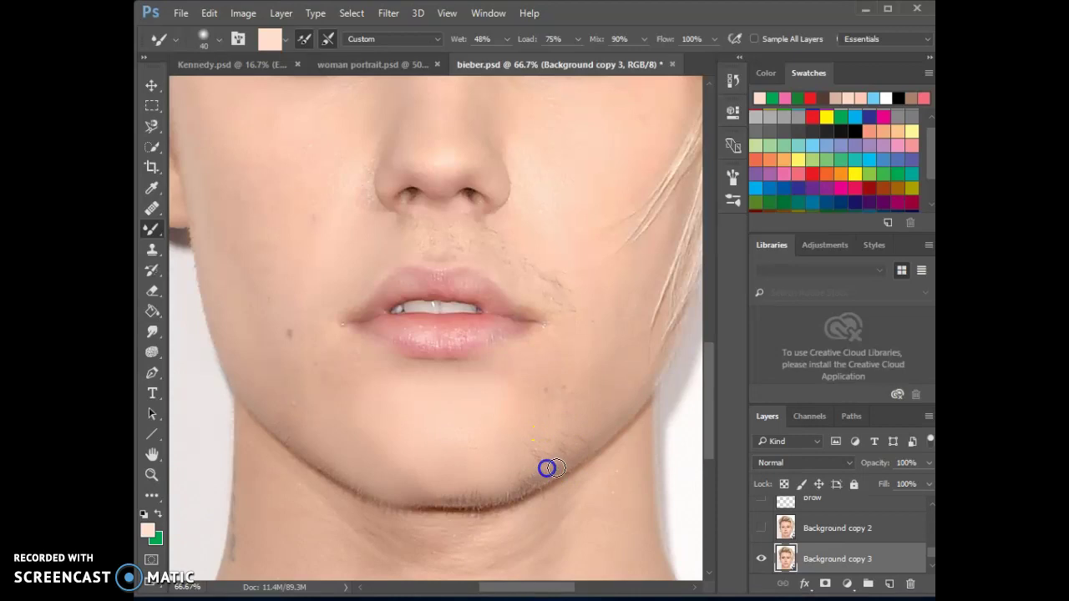
mouse_move(526, 491)
left_mouse_down()
mouse_move(486, 507)
mouse_move(563, 476)
mouse_move(513, 507)
mouse_move(547, 501)
mouse_move(534, 504)
mouse_move(512, 503)
mouse_move(538, 490)
mouse_move(475, 509)
mouse_move(404, 510)
mouse_move(492, 510)
left_mouse_up()
mouse_move(516, 490)
left_mouse_down()
mouse_move(541, 480)
mouse_move(526, 496)
mouse_move(584, 467)
mouse_move(521, 486)
left_mouse_up()
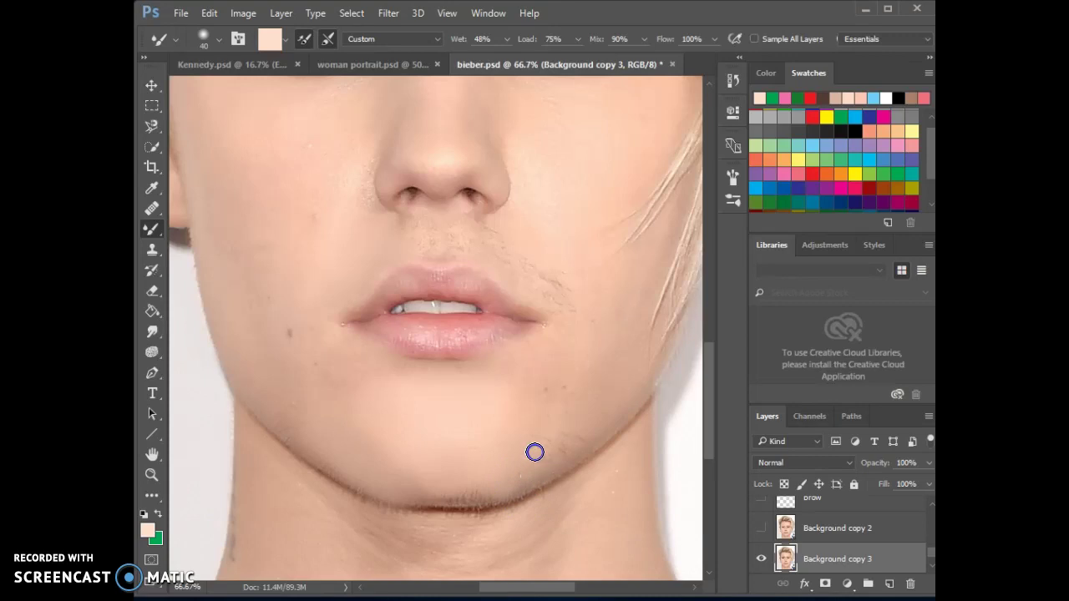
left_click_drag(507, 437, 520, 499)
left_click_drag(621, 506, 611, 512)
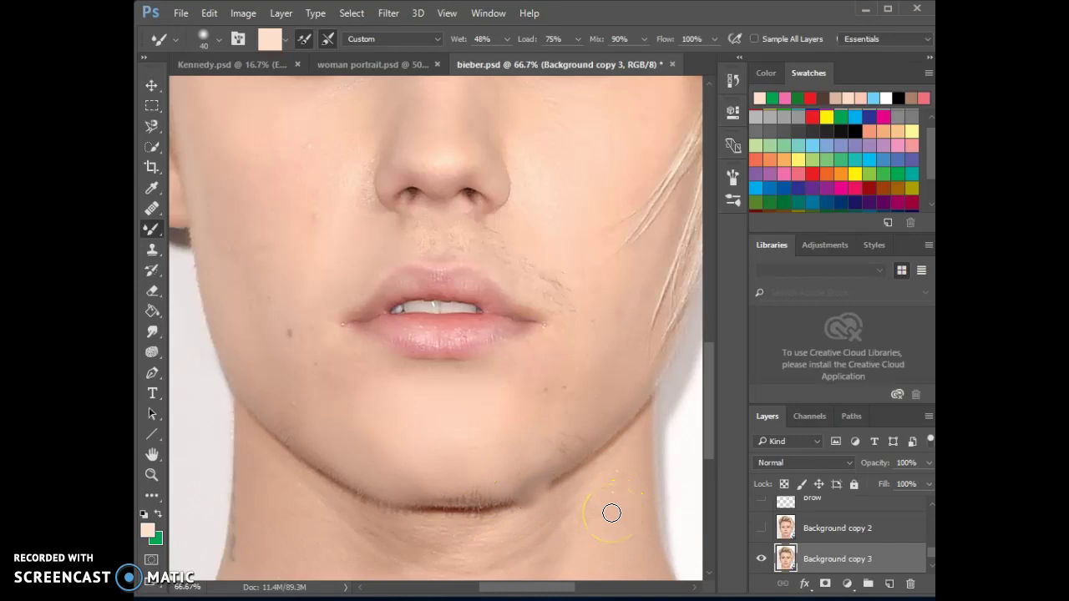
Step: Enlarge the Mixer Brush to 200 and smooth the spotted skin between the mouth corner and the viewer's-right jaw
key("]")
mouse_move(611, 514)
left_mouse_down()
mouse_move(535, 487)
mouse_move(503, 458)
mouse_move(508, 434)
left_mouse_up()
key("]")
key("]")
key("]")
key("]")
key("]")
key("]")
key("]")
key("]")
key("]")
mouse_move(566, 397)
left_mouse_down()
mouse_move(540, 420)
mouse_move(542, 410)
left_mouse_up()
Step: Smooth the viewer's-right cheek, the skin beside the nose and under the eye, reducing the Mixer Brush size to 90
scroll(604, 321, "up", 3)
scroll(605, 321, "up", 1)
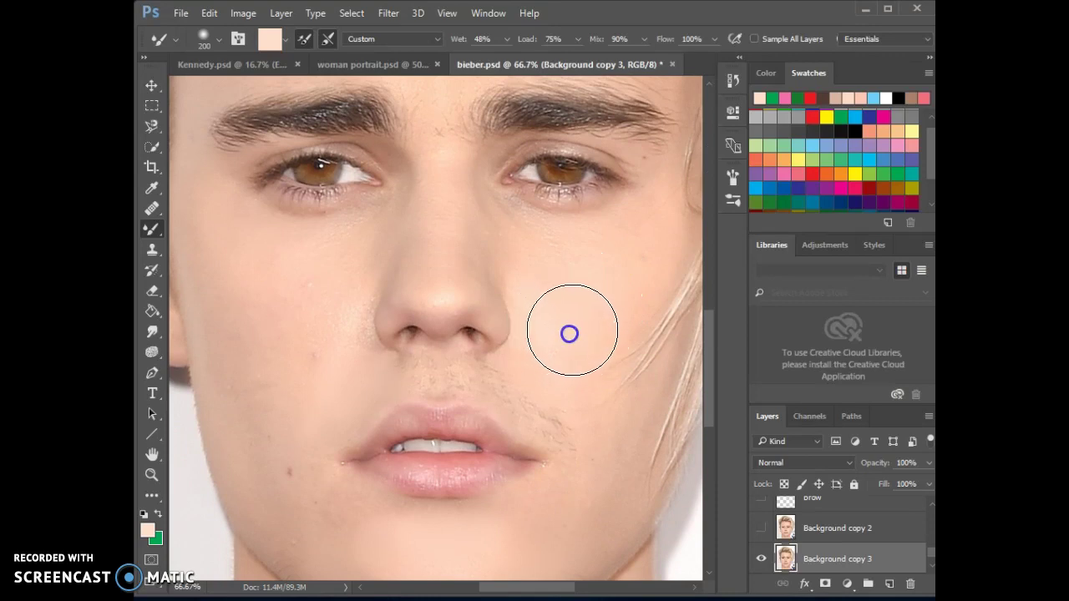
left_click(602, 313)
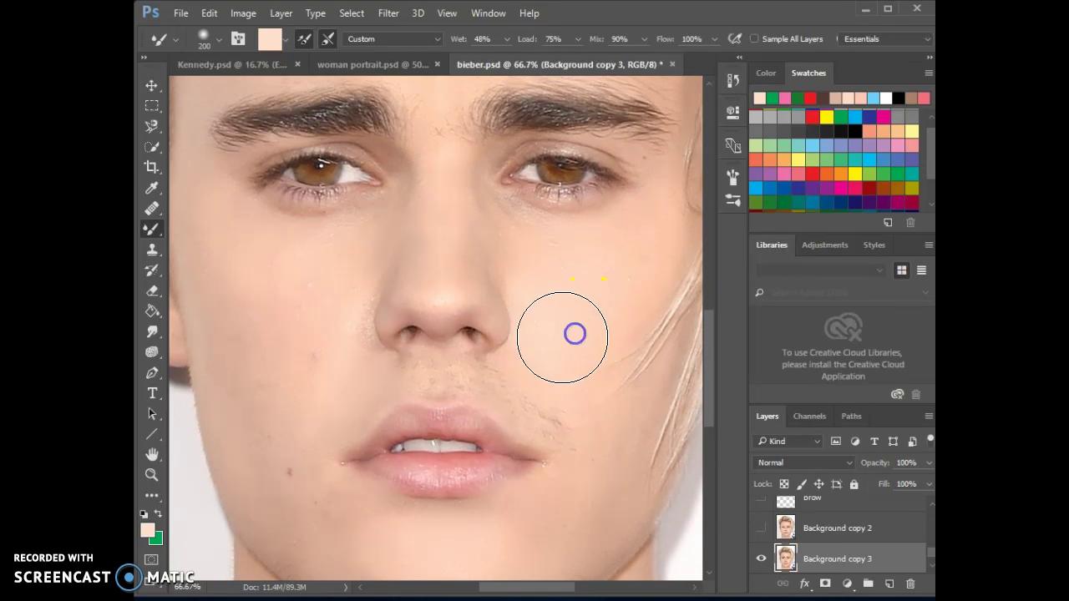
key("bracketleft")
key("bracketleft")
left_click(539, 325)
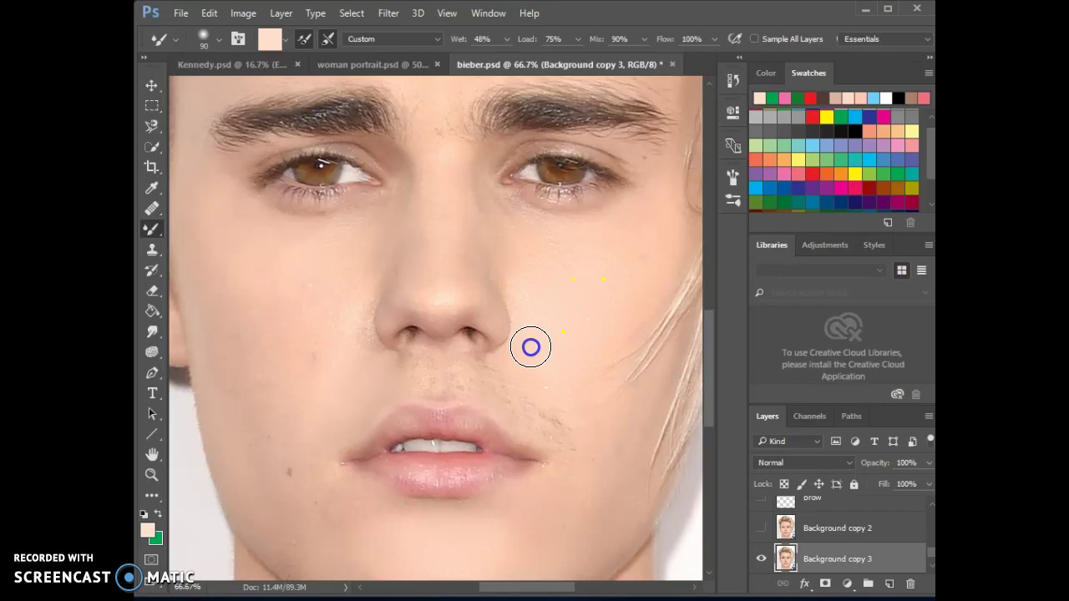
mouse_move(531, 227)
left_mouse_down()
mouse_move(510, 211)
mouse_move(525, 222)
left_mouse_up()
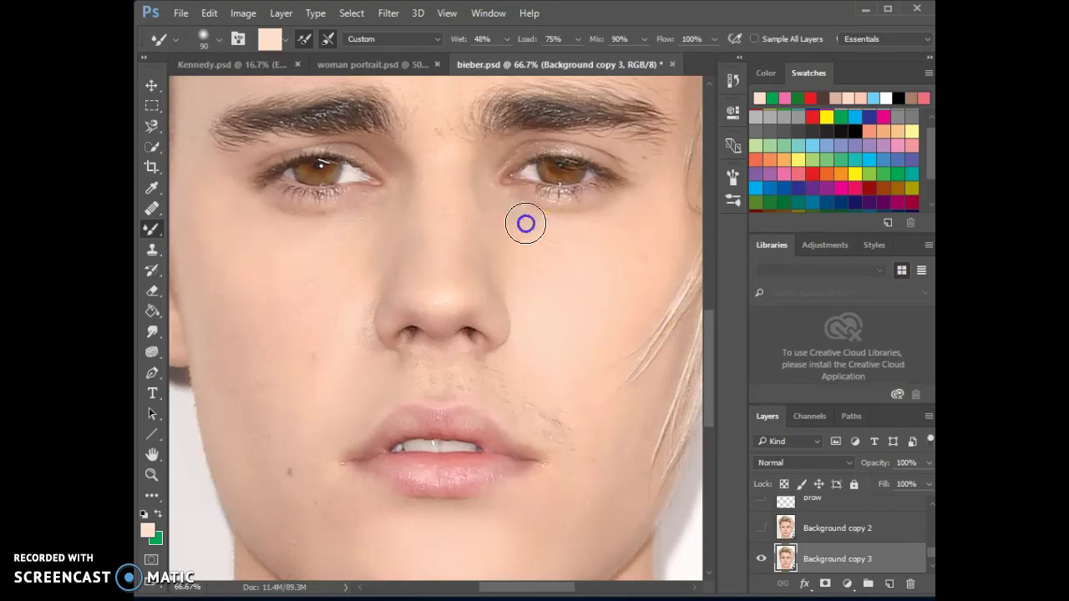
left_click(626, 542)
left_click_drag(626, 543, 624, 541)
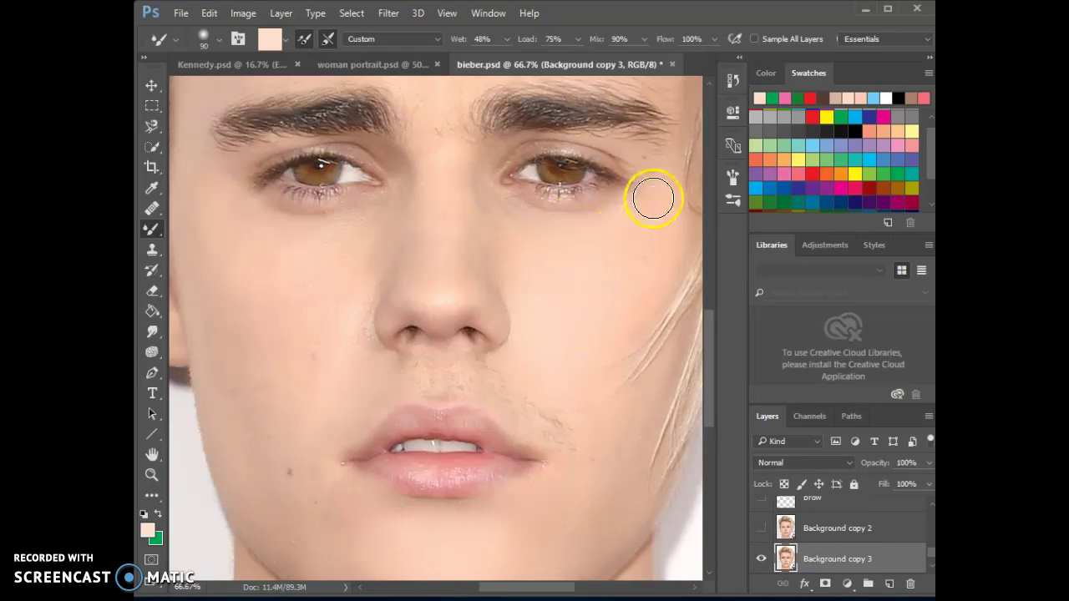
mouse_move(526, 204)
left_mouse_down()
mouse_move(549, 222)
mouse_move(516, 211)
left_mouse_up()
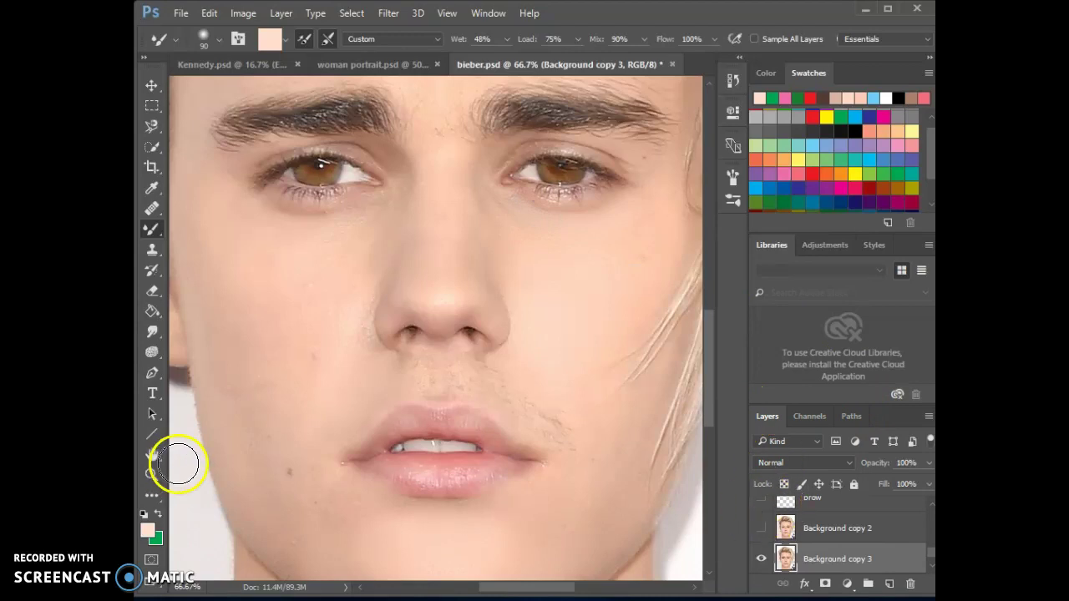
Step: Blend skin tone over the viewer's-left eyebrow with the Mixer Brush to thin and fade its hairs
scroll(178, 462, "up", 6)
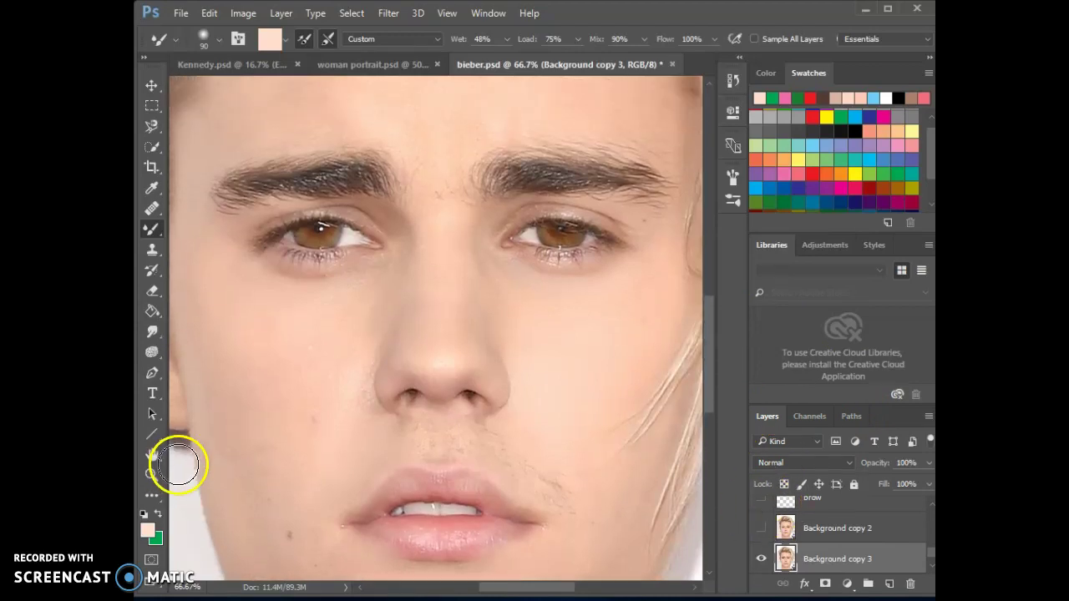
left_click_drag(338, 216, 360, 250)
mouse_move(388, 206)
left_mouse_down()
mouse_move(375, 238)
mouse_move(431, 242)
mouse_move(409, 219)
mouse_move(372, 256)
mouse_move(413, 243)
mouse_move(374, 250)
mouse_move(422, 253)
mouse_move(358, 253)
left_mouse_up()
left_click(412, 244)
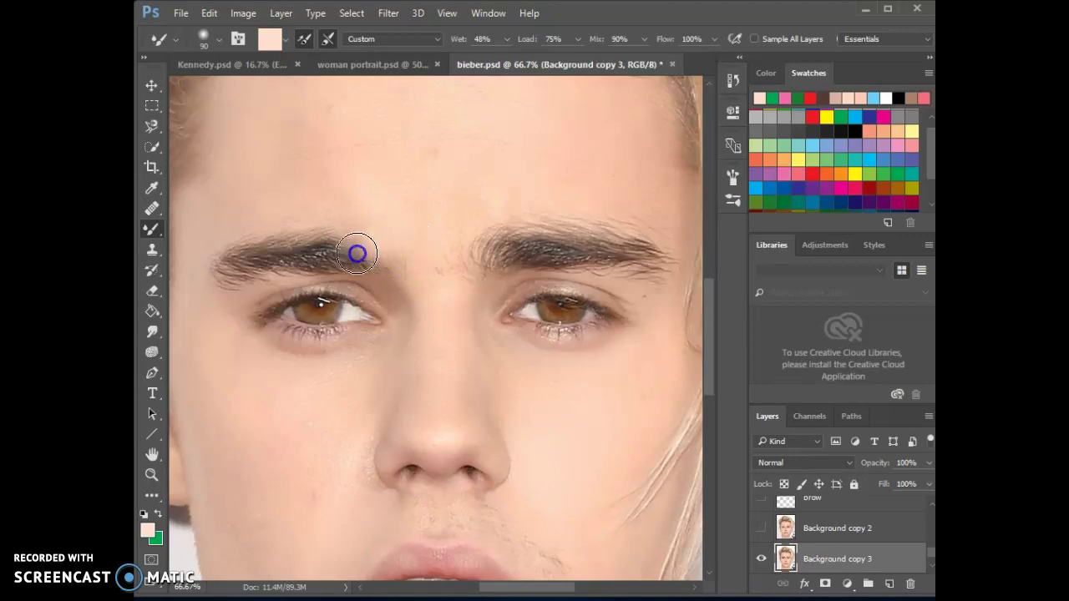
mouse_move(326, 220)
left_mouse_down()
mouse_move(331, 250)
mouse_move(300, 217)
mouse_move(330, 254)
mouse_move(312, 213)
mouse_move(298, 225)
mouse_move(303, 250)
left_mouse_up()
mouse_move(262, 209)
left_mouse_down()
mouse_move(290, 249)
mouse_move(245, 251)
mouse_move(242, 274)
left_mouse_up()
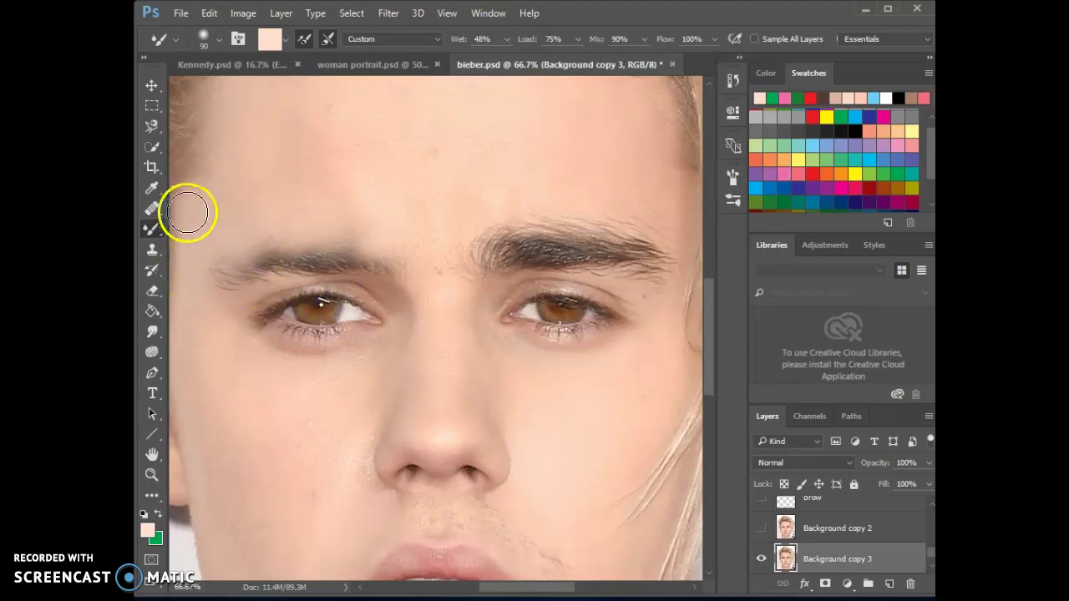
Step: Sample the skin tone beside the faded eyebrow and paint over its remaining hairs with the regular Brush at size 70
left_click(153, 187)
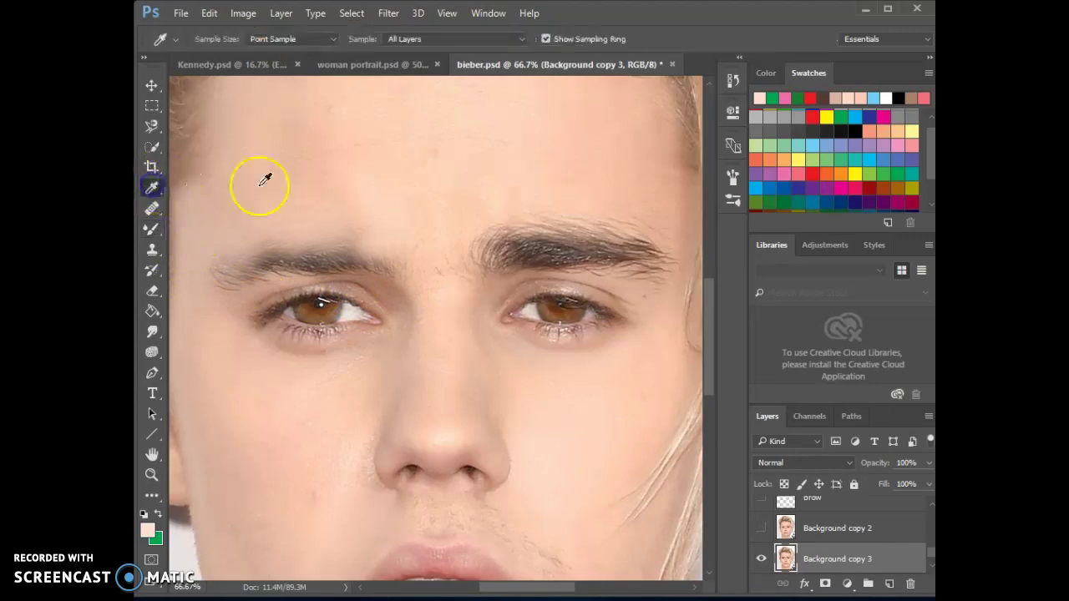
left_click(381, 241)
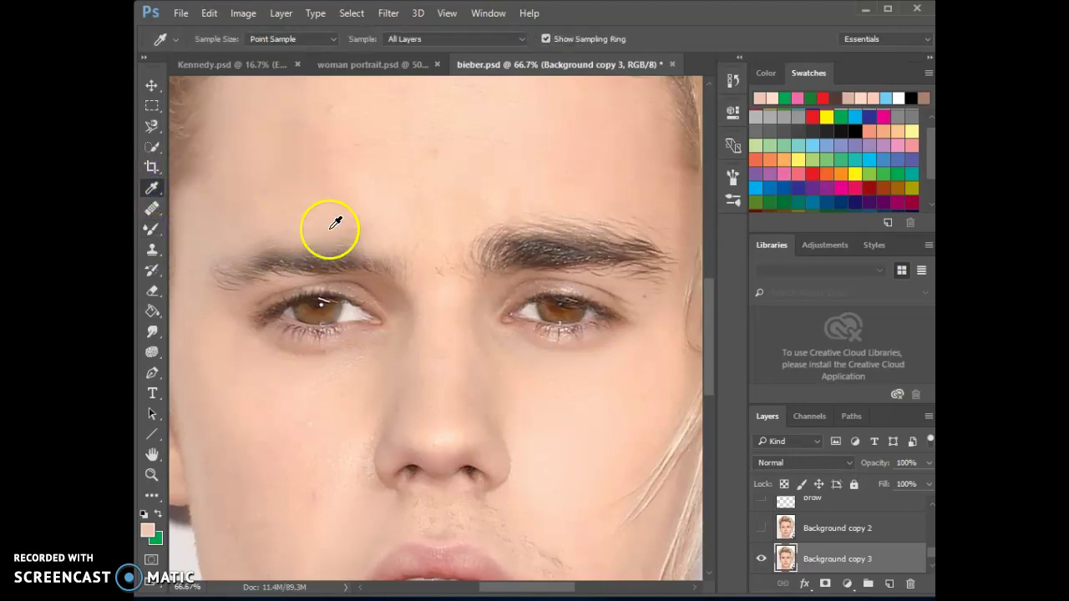
left_click_drag(152, 228, 205, 223)
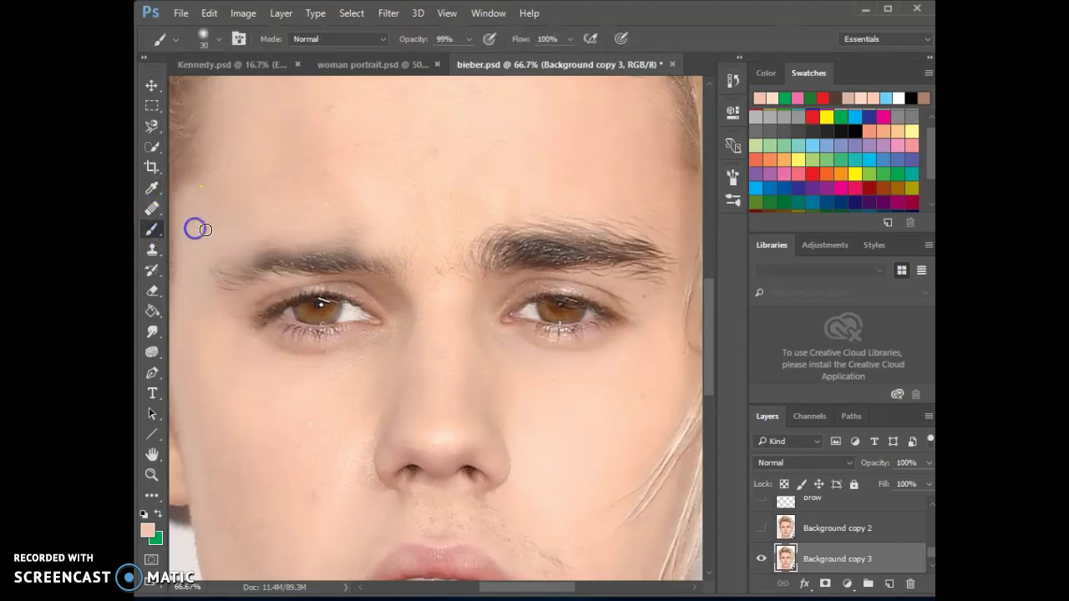
key("bracketleft")
mouse_move(231, 275)
left_mouse_down()
mouse_move(222, 275)
mouse_move(287, 257)
mouse_move(262, 253)
mouse_move(367, 256)
mouse_move(395, 271)
mouse_move(286, 265)
mouse_move(366, 239)
left_mouse_up()
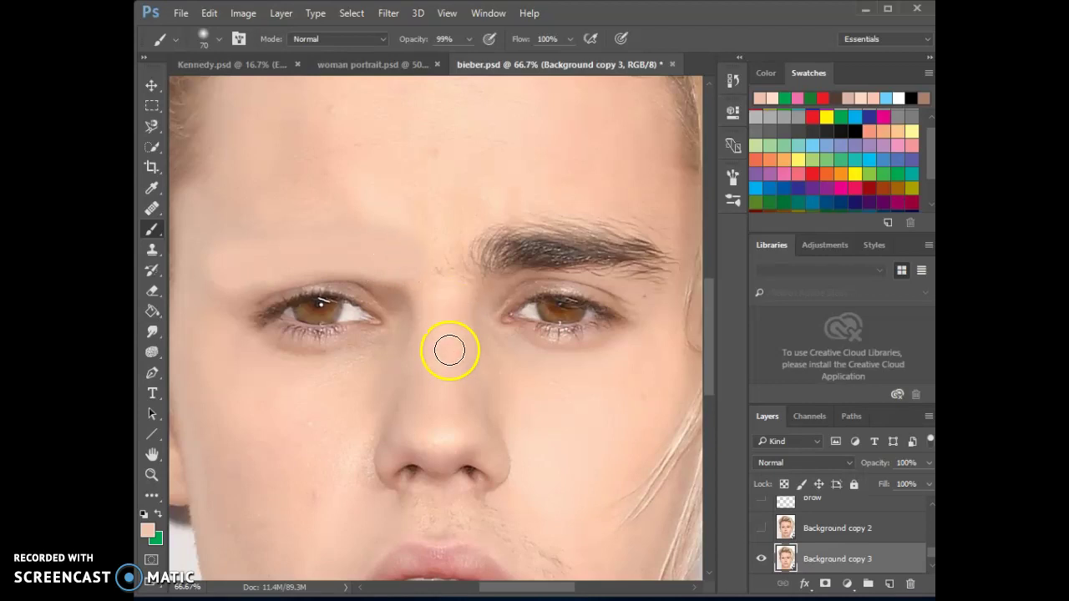
Step: Sample the darker skin tone beside the outer eye corner and blend it above the eyelid with the Mixer Brush at size 45
right_click(157, 234)
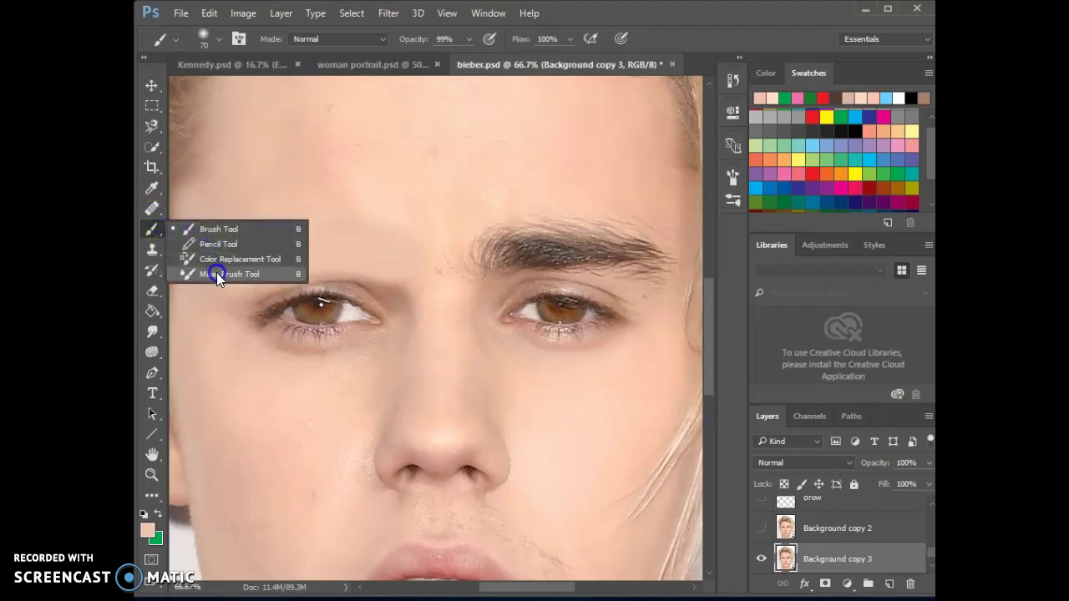
left_click(217, 272)
left_click_drag(227, 272, 227, 279)
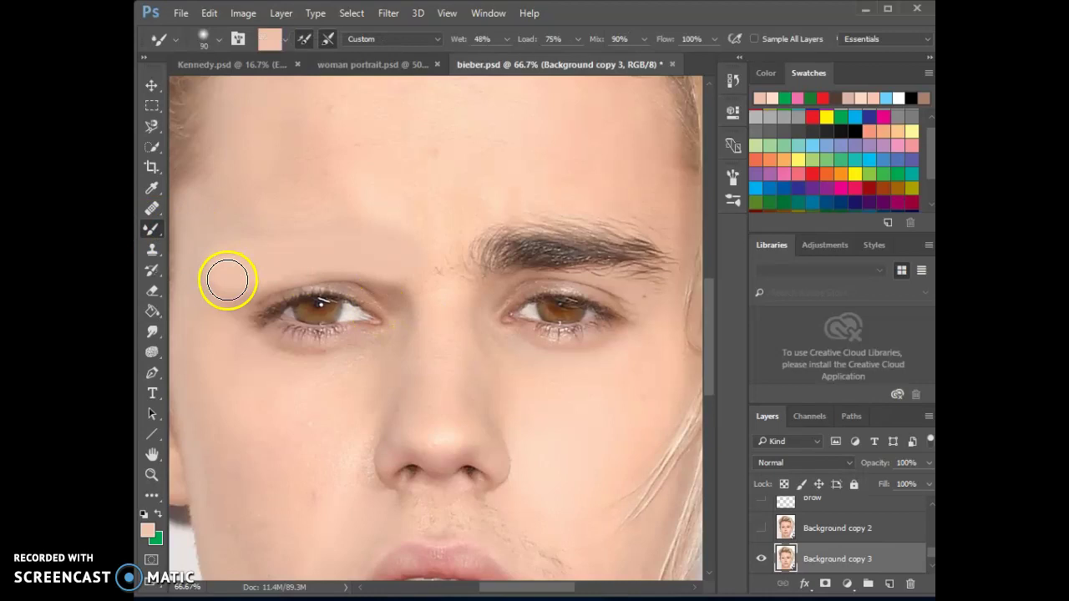
left_click(152, 187)
left_click(226, 291)
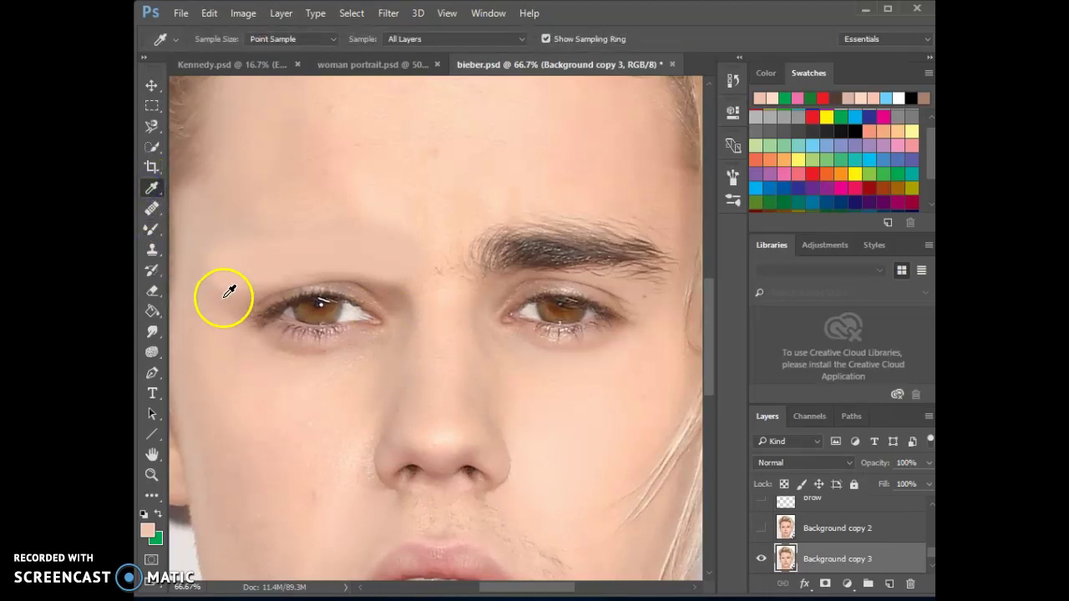
left_click(146, 532)
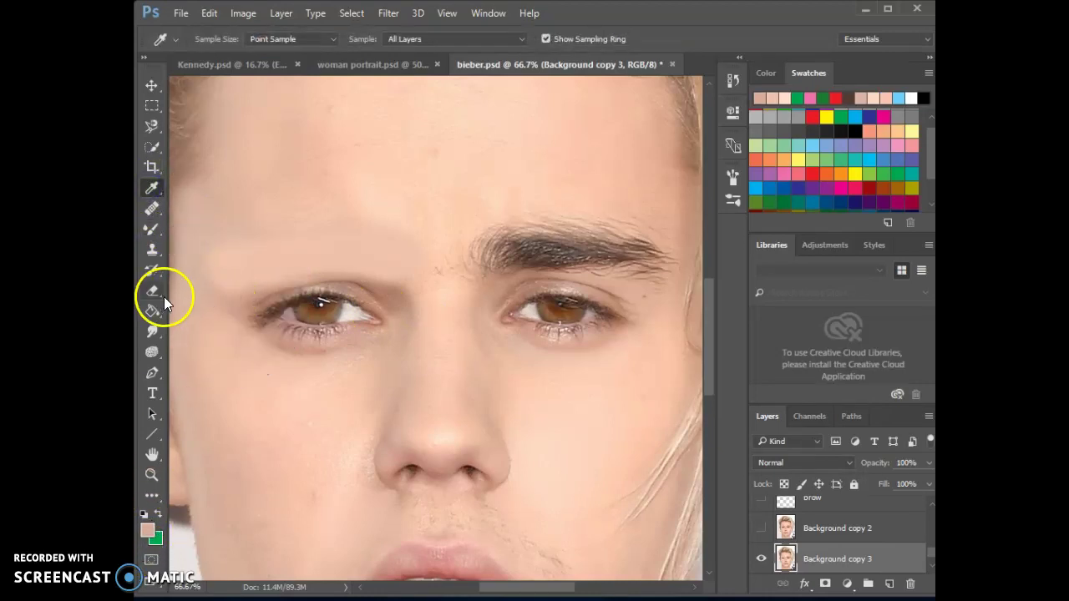
left_click(152, 228)
mouse_move(250, 263)
left_mouse_down()
mouse_move(205, 281)
mouse_move(231, 307)
mouse_move(222, 290)
mouse_move(245, 297)
mouse_move(242, 284)
mouse_move(258, 290)
mouse_move(275, 282)
mouse_move(269, 271)
mouse_move(285, 283)
mouse_move(310, 265)
left_mouse_up()
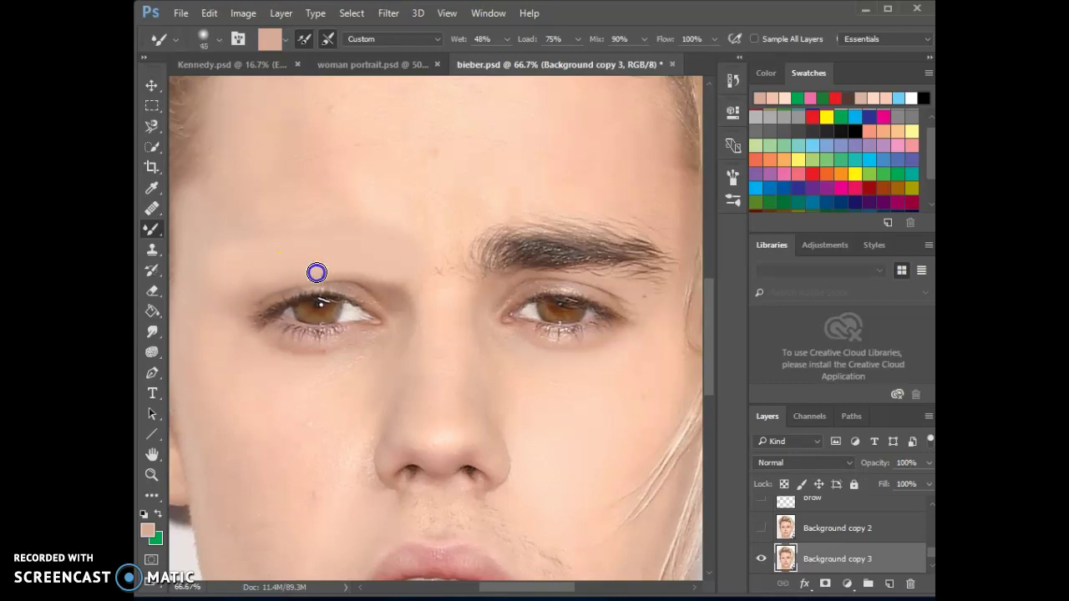
left_click_drag(279, 269, 286, 275)
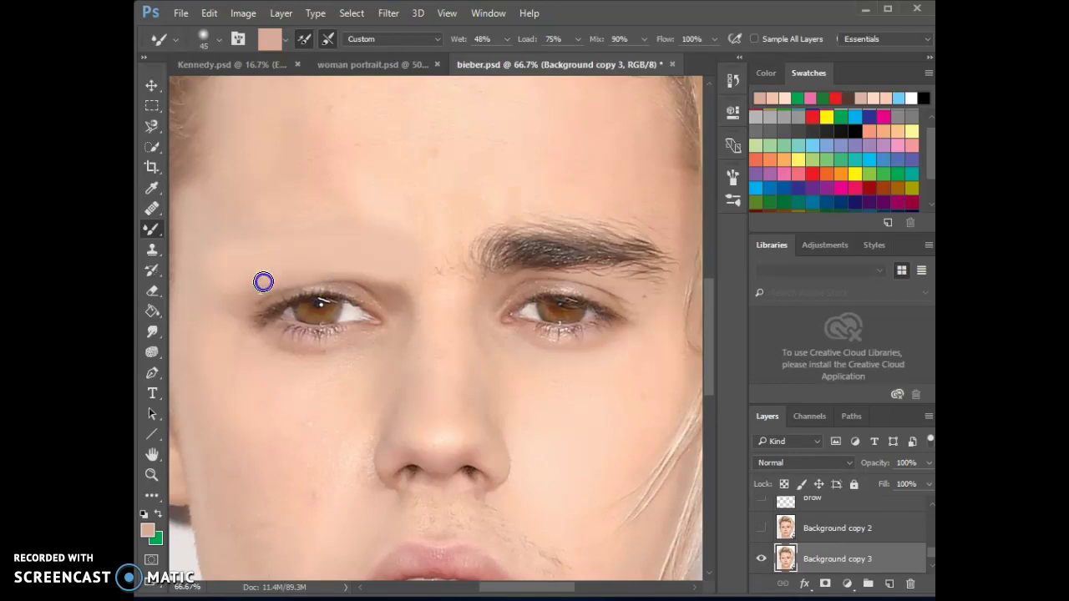
Step: Enlarge the Mixer Brush to 80 and blend the painted-over brow area into the forehead and nose bridge
key("]")
mouse_move(276, 278)
left_mouse_down()
mouse_move(257, 258)
mouse_move(234, 227)
left_mouse_up()
mouse_move(283, 250)
left_mouse_down()
mouse_move(281, 216)
mouse_move(312, 198)
left_mouse_up()
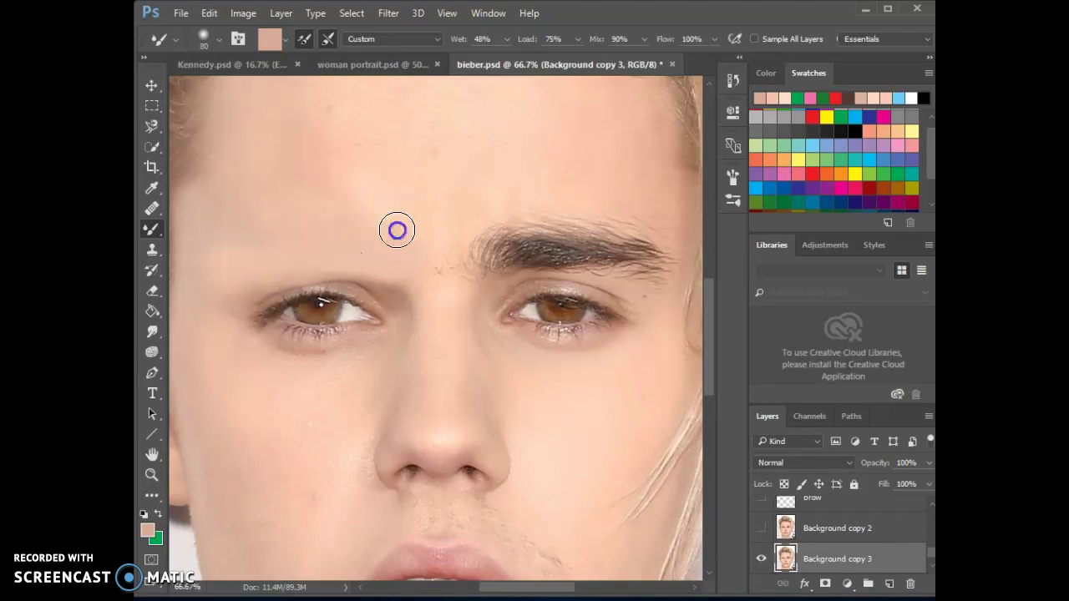
left_click_drag(439, 295, 396, 260)
mouse_move(448, 288)
left_mouse_down()
mouse_move(420, 261)
mouse_move(437, 231)
left_mouse_up()
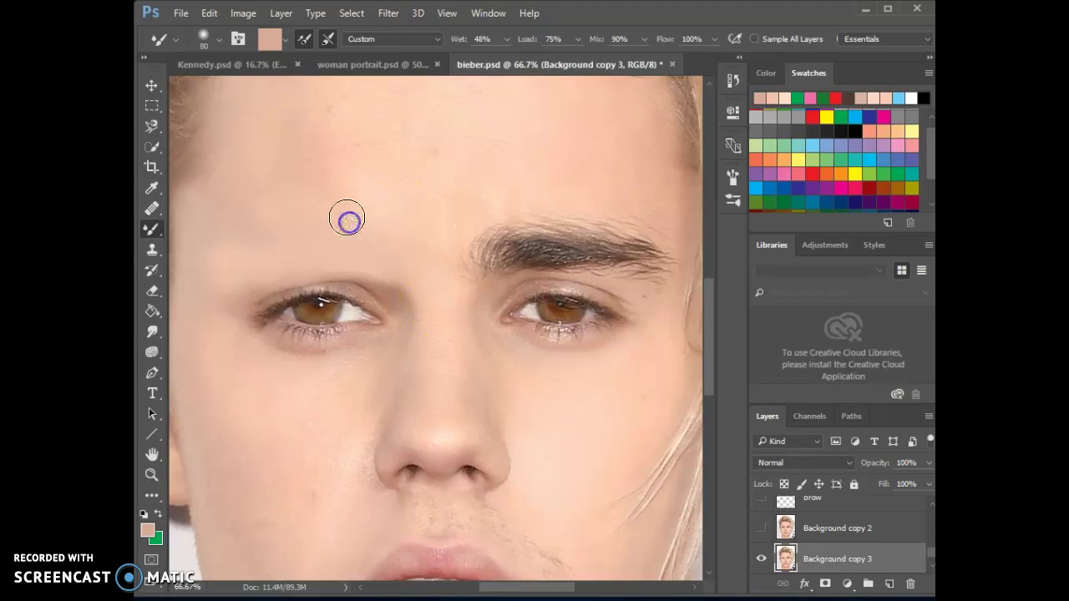
mouse_move(441, 279)
left_mouse_down()
mouse_move(410, 313)
mouse_move(320, 279)
mouse_move(216, 292)
mouse_move(215, 264)
mouse_move(312, 328)
mouse_move(320, 310)
mouse_move(376, 319)
left_mouse_up()
Step: Add a new empty layer directly above Background copy 3
left_click(812, 564)
left_click_drag(812, 564, 890, 587)
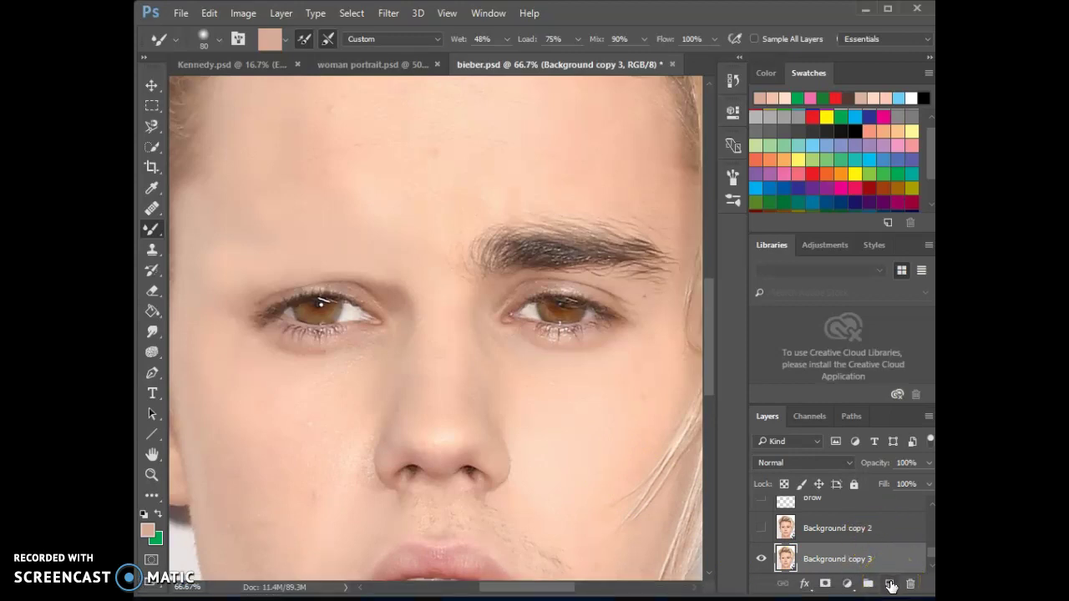
left_click(890, 587)
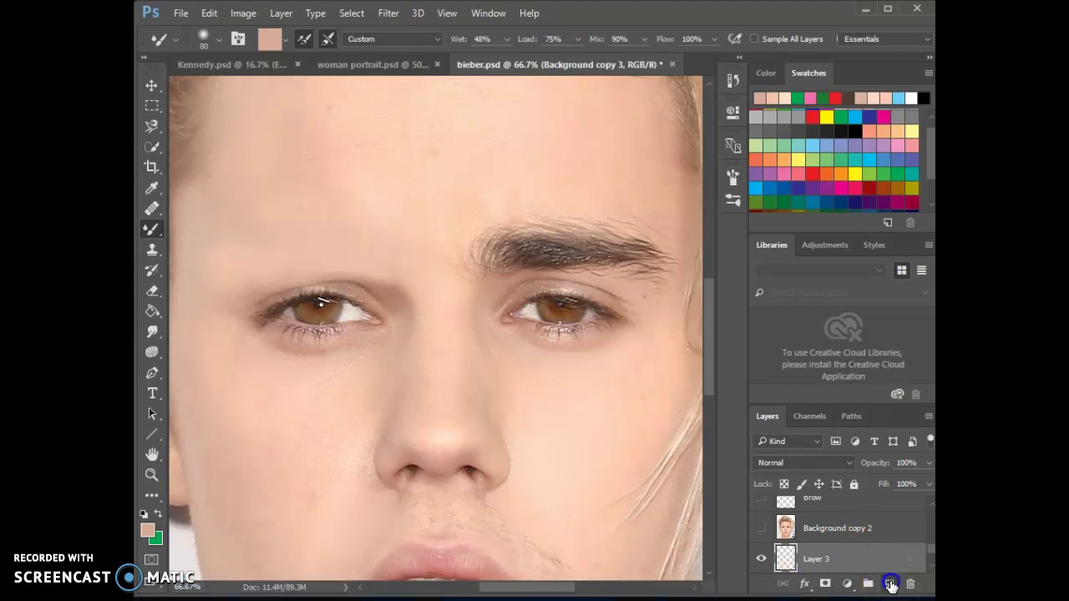
Step: Sample a dark brown from the remaining eyebrow as the foreground colour
left_click(151, 193)
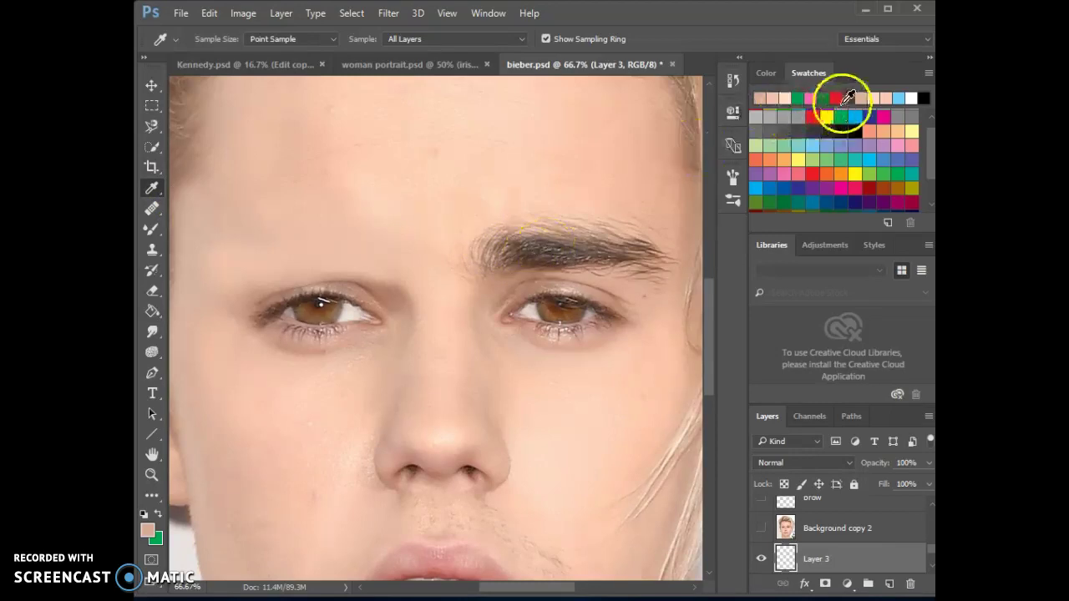
scroll(856, 167, "down", 3)
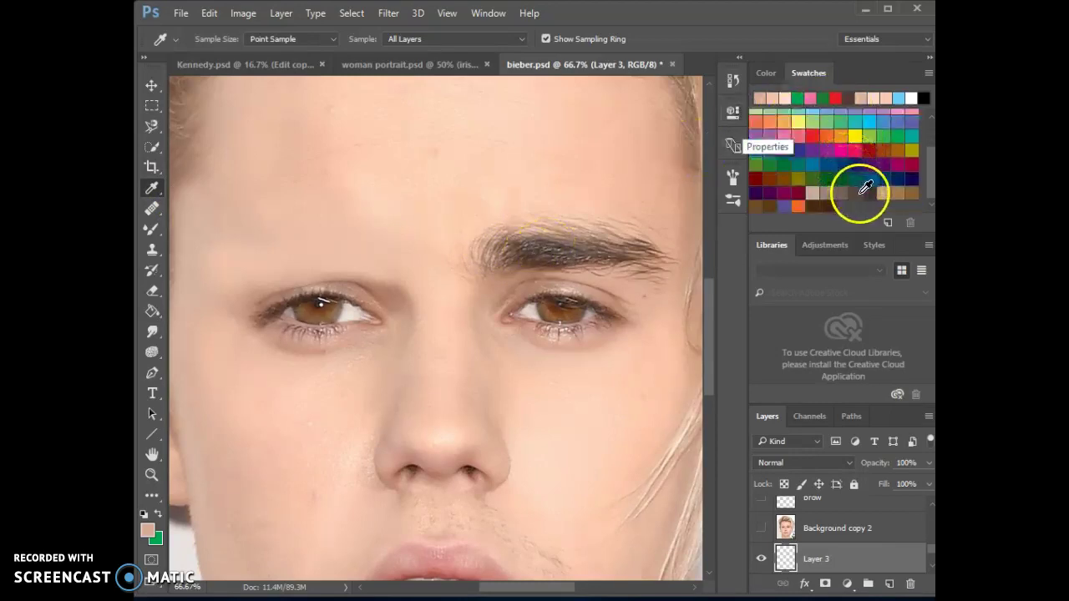
left_click(508, 245)
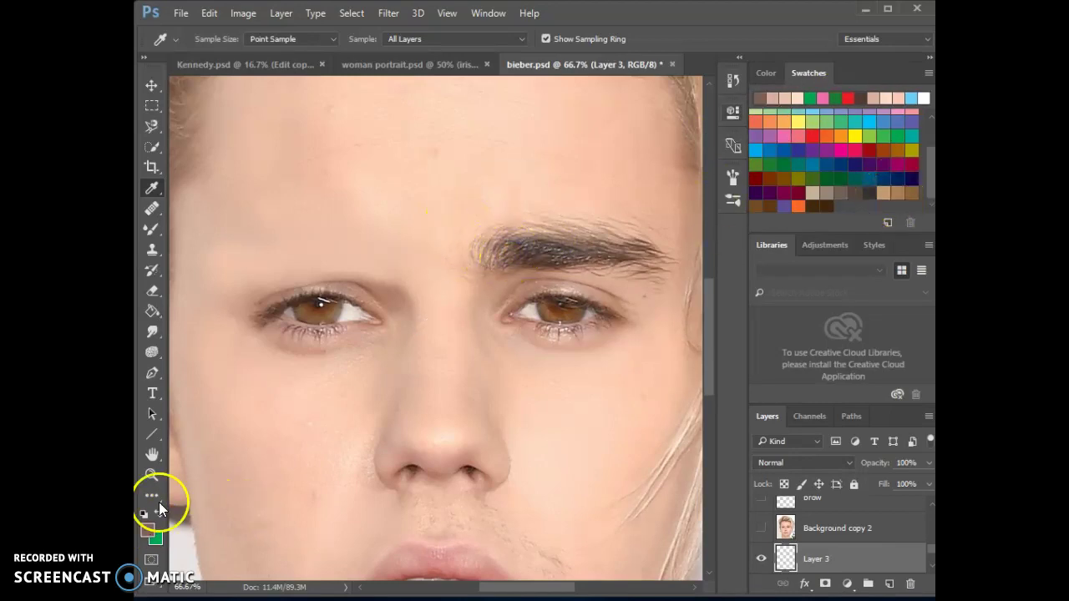
left_click(550, 255)
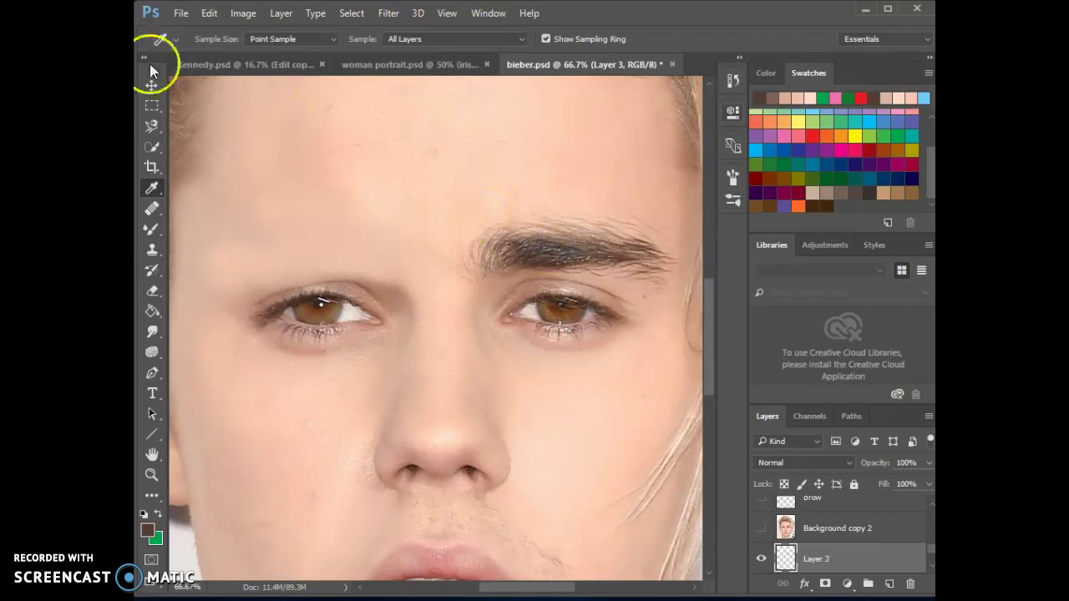
Step: Choose the Brush tool with the 255 px eyebrow-shaped brush tip
left_click(151, 228)
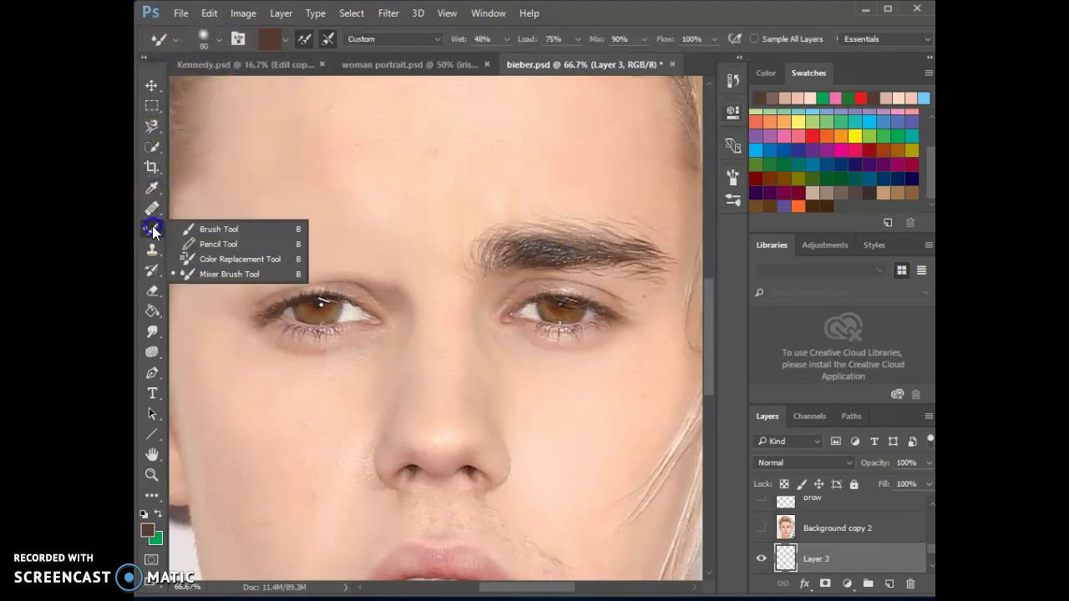
left_click_drag(154, 226, 206, 227)
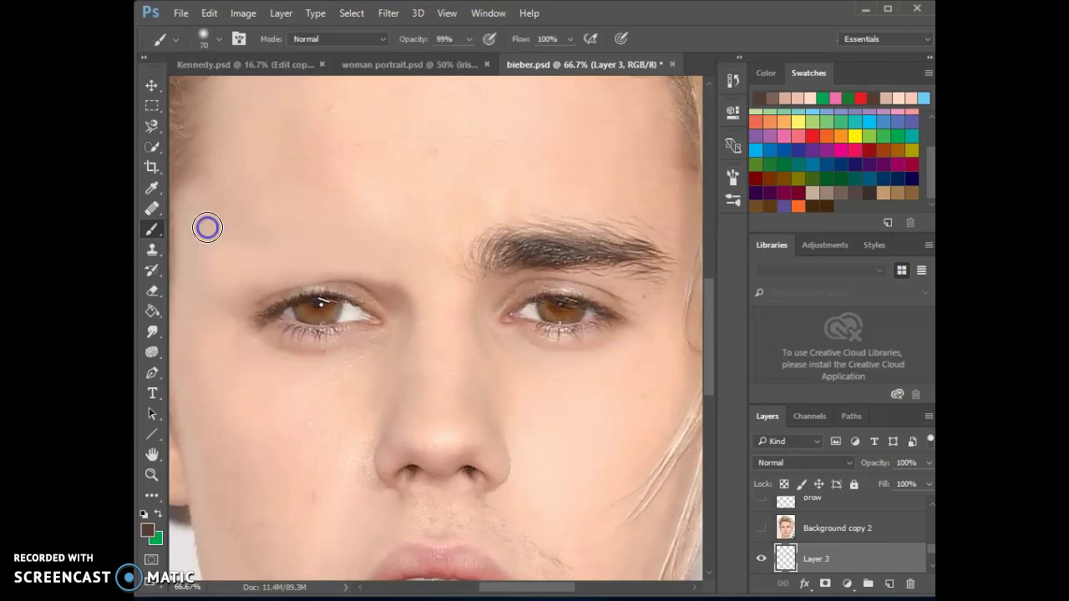
left_click(220, 37)
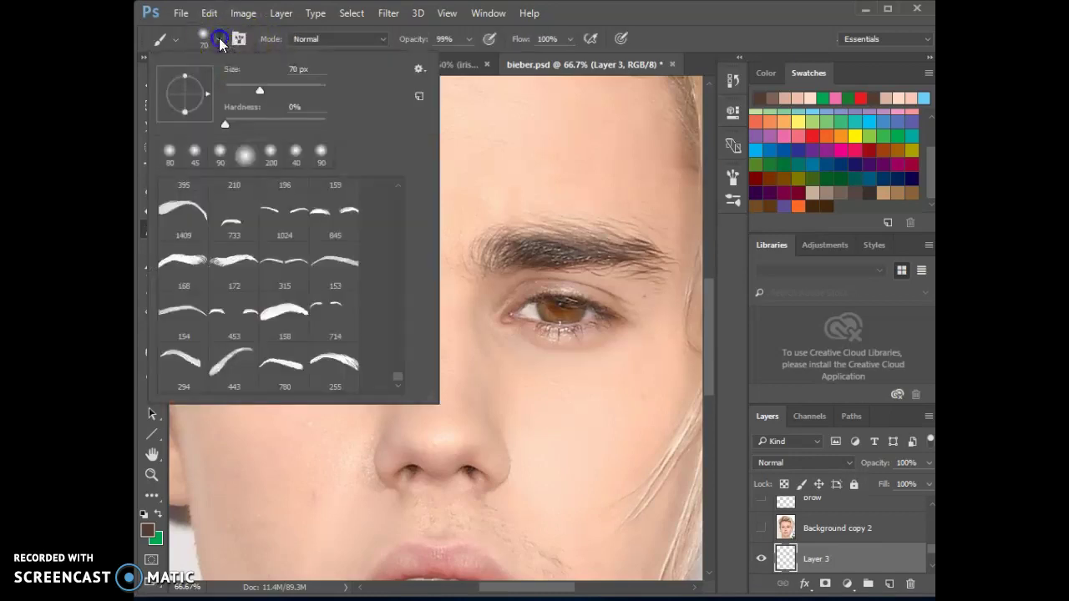
left_click(338, 364)
left_click(596, 13)
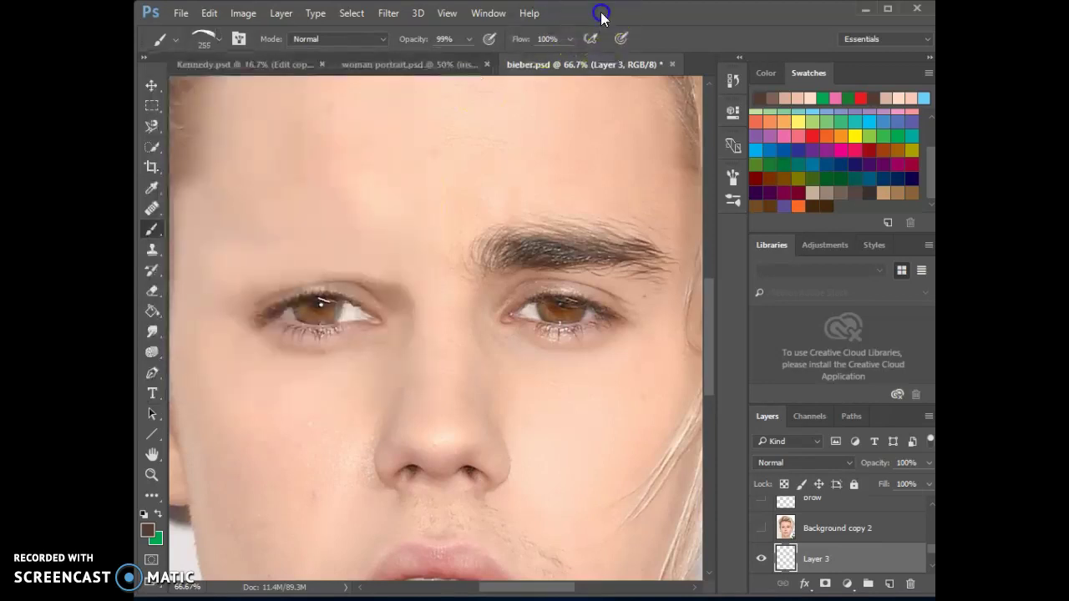
Step: Resize the eyebrow brush to 338 px and stamp a dark brown eyebrow above the browless eye
key("bracketright")
key("bracketright")
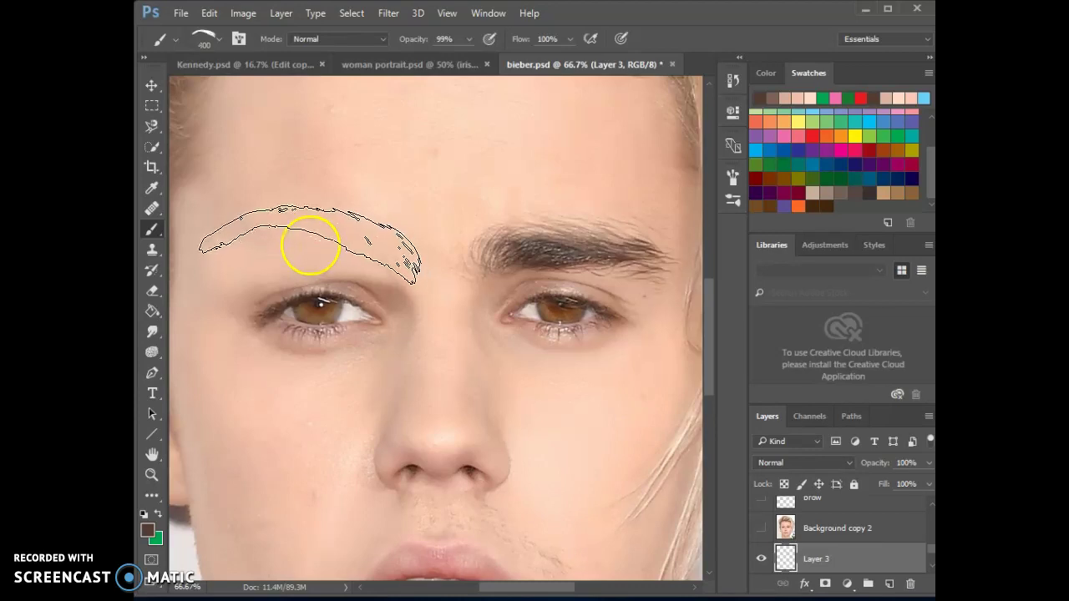
key("bracketleft")
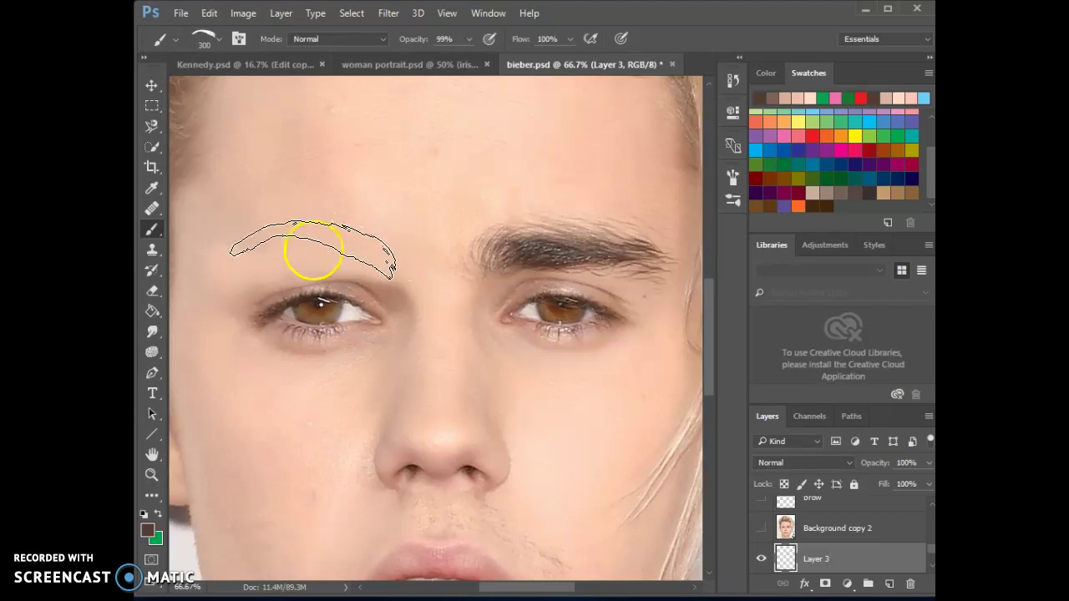
key("bracketright")
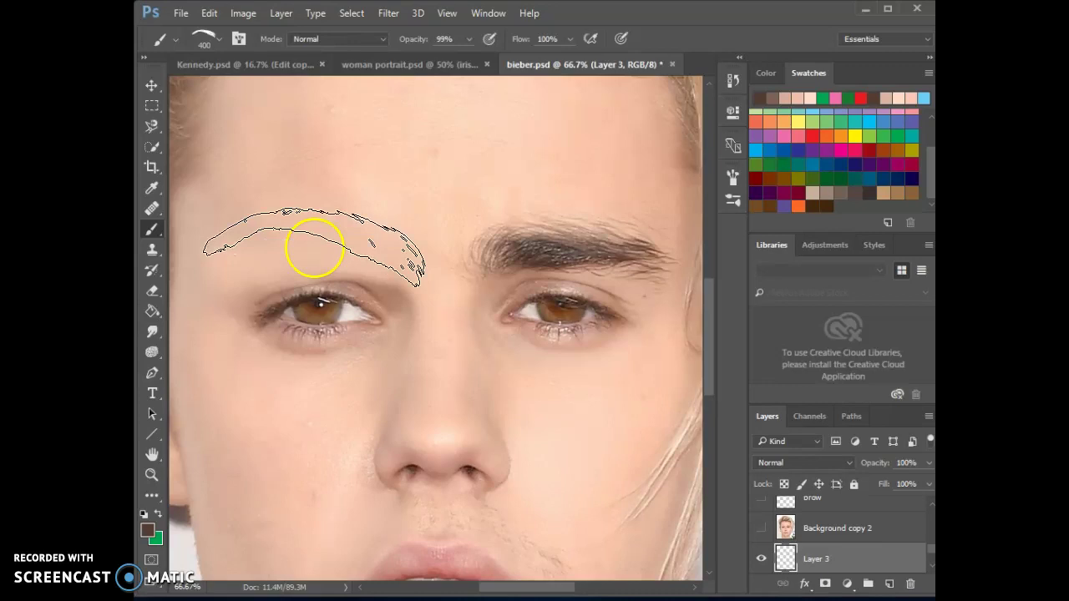
left_click(220, 36)
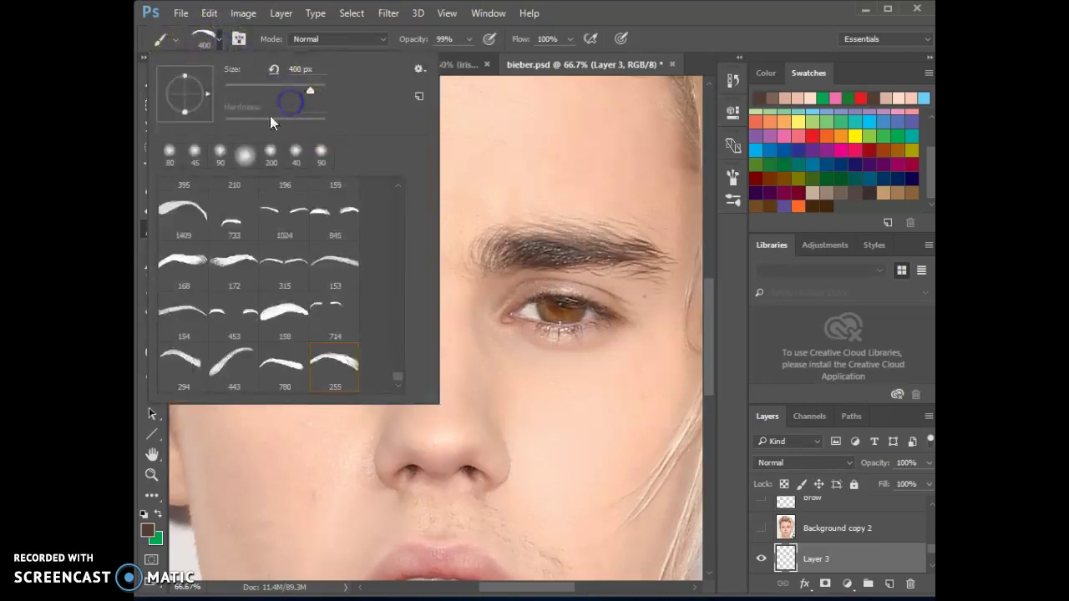
left_click_drag(308, 92, 305, 92)
left_click(579, 11)
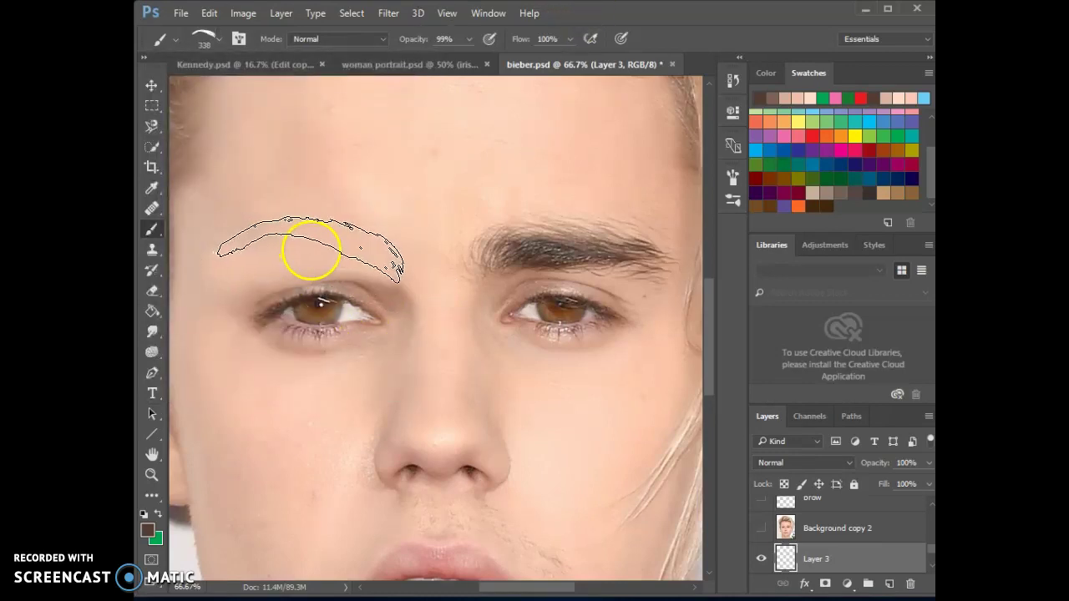
left_click(309, 248)
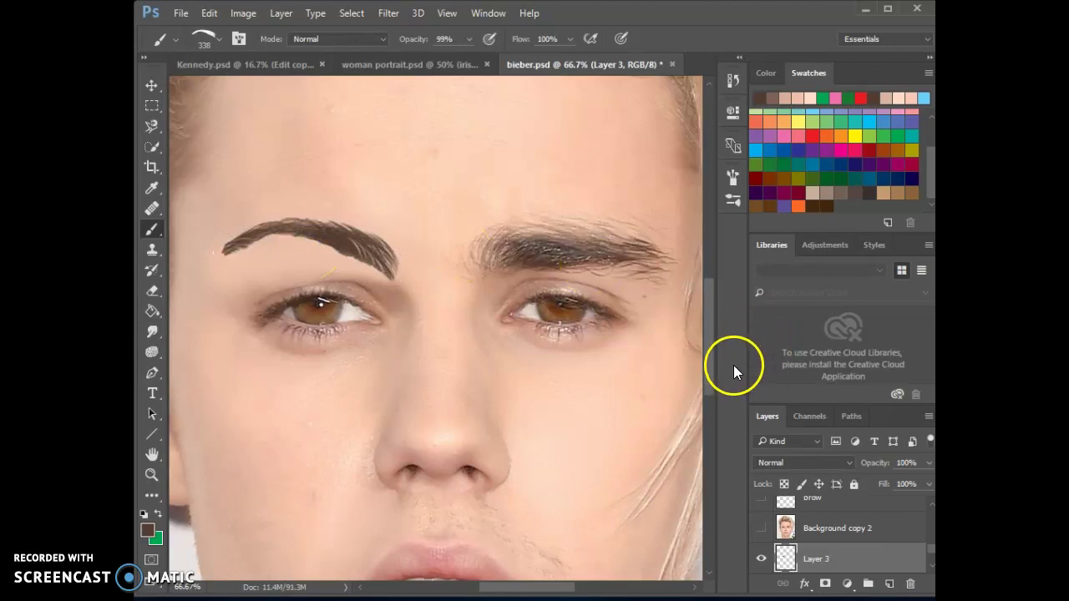
Step: Rename Layer 3 as "brows" and toggle its visibility off and on to check the stamped eyebrow
double_click(814, 559)
type("brows")
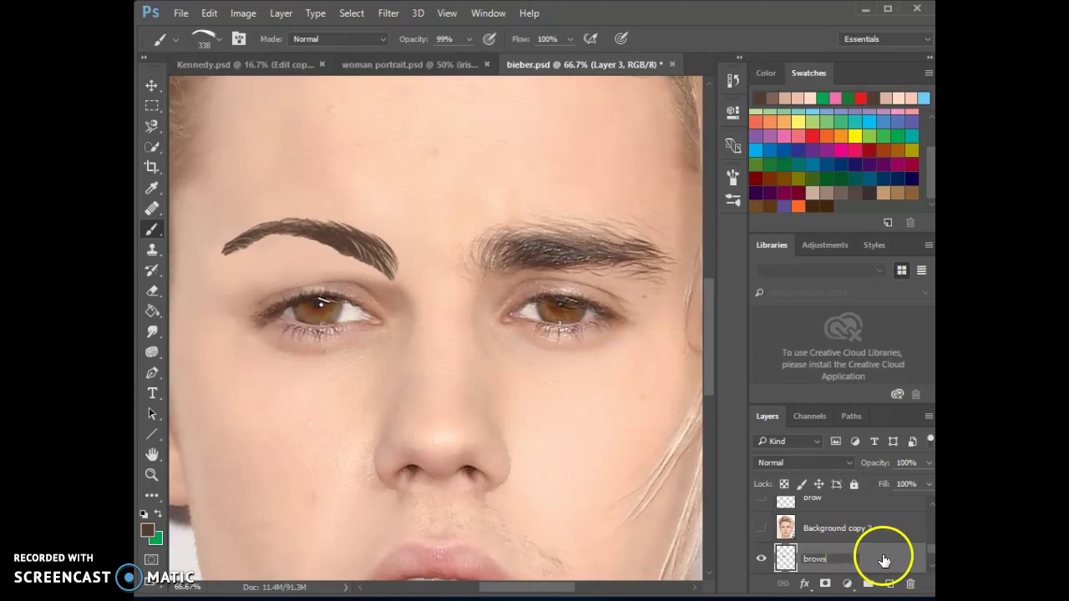
left_click(884, 559)
left_click(761, 559)
left_click(761, 559)
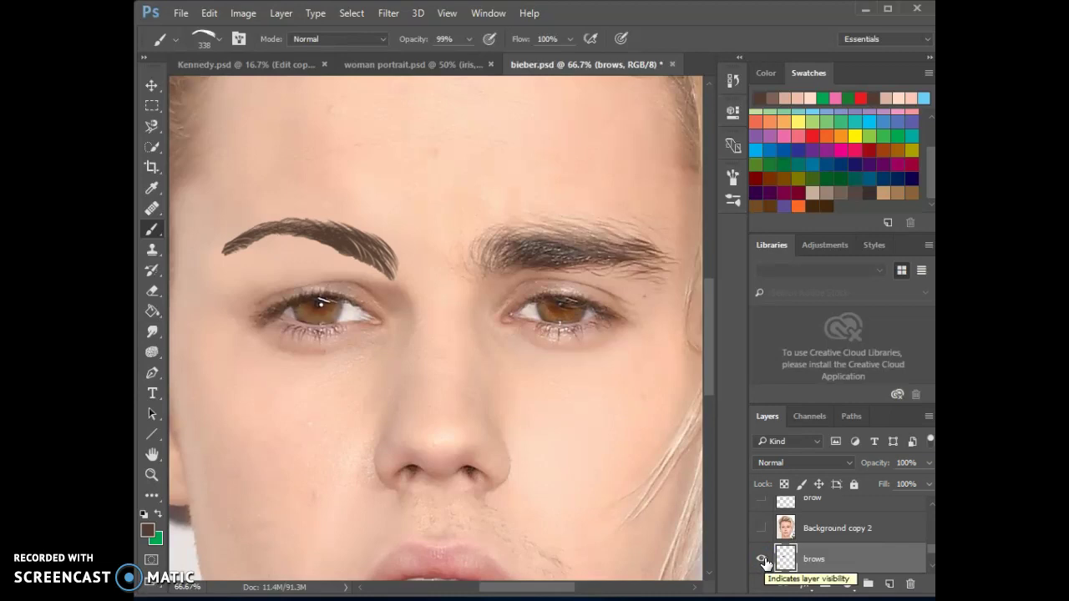
Step: Erase the stamped eyebrow from the brows layer with the Eraser
left_click(151, 291)
mouse_move(198, 269)
left_mouse_down()
mouse_move(268, 227)
mouse_move(405, 265)
mouse_move(325, 214)
left_mouse_up()
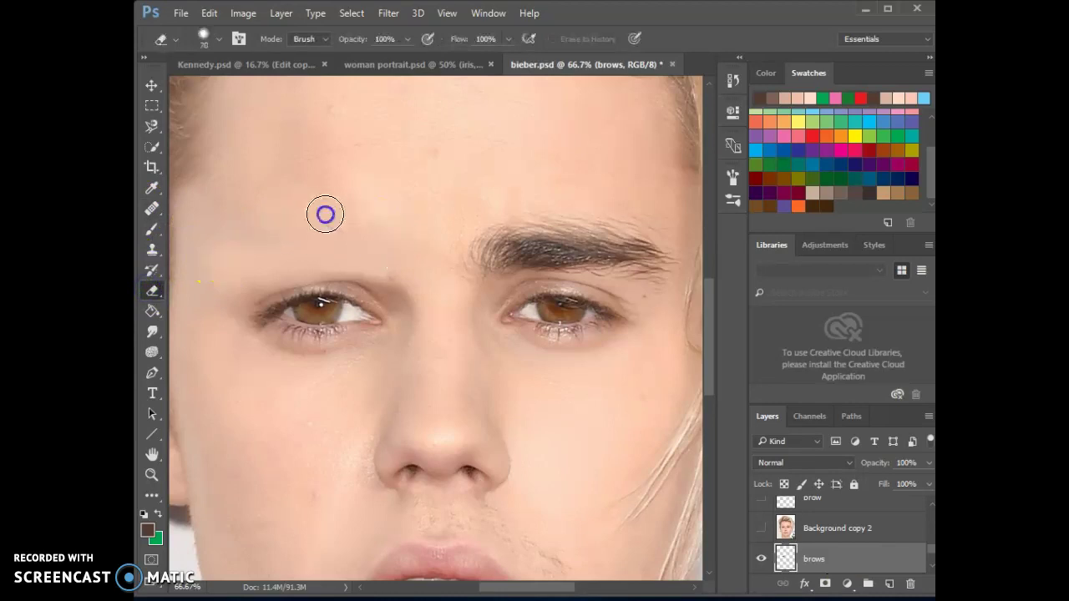
scroll(456, 314, "down", 1)
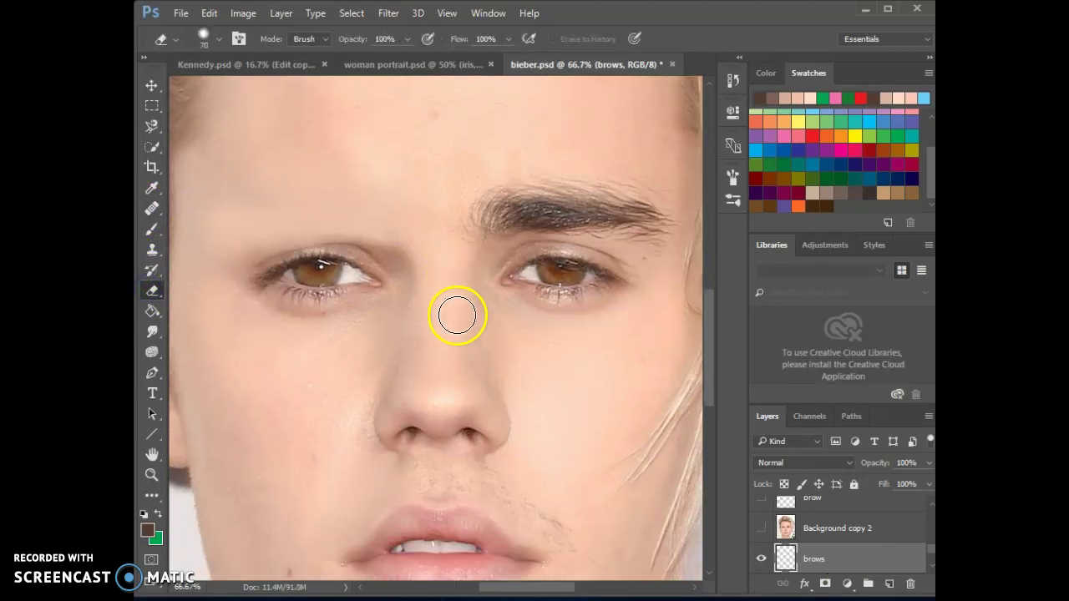
scroll(457, 315, "down", 2)
scroll(458, 327, "down", 2)
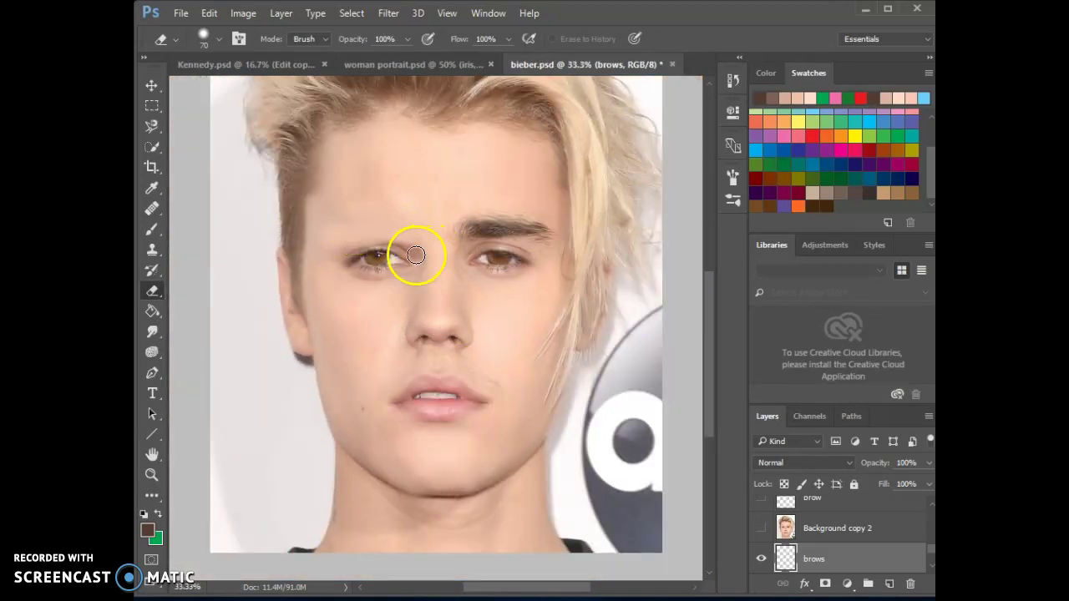
left_click(400, 246)
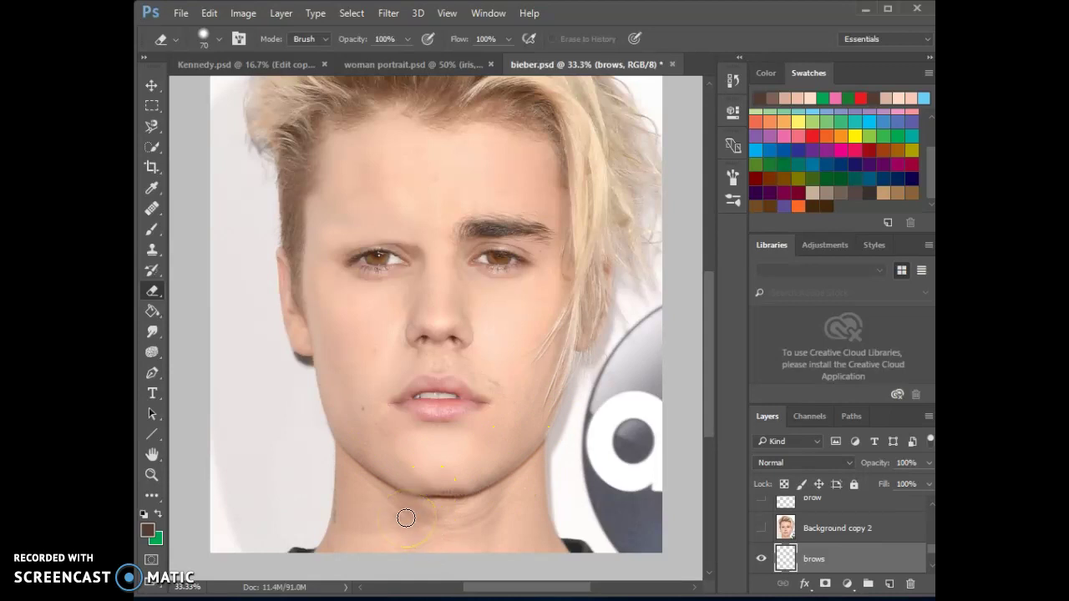
Step: Switch from the Eraser to the Smudge tool
left_click(150, 335)
left_click(150, 335)
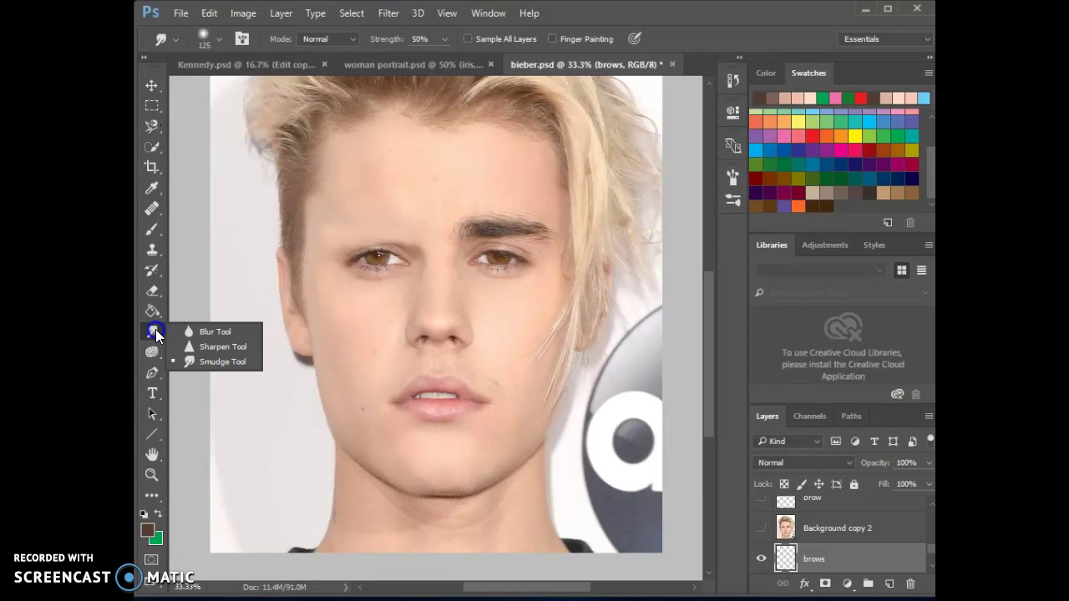
left_click(221, 334)
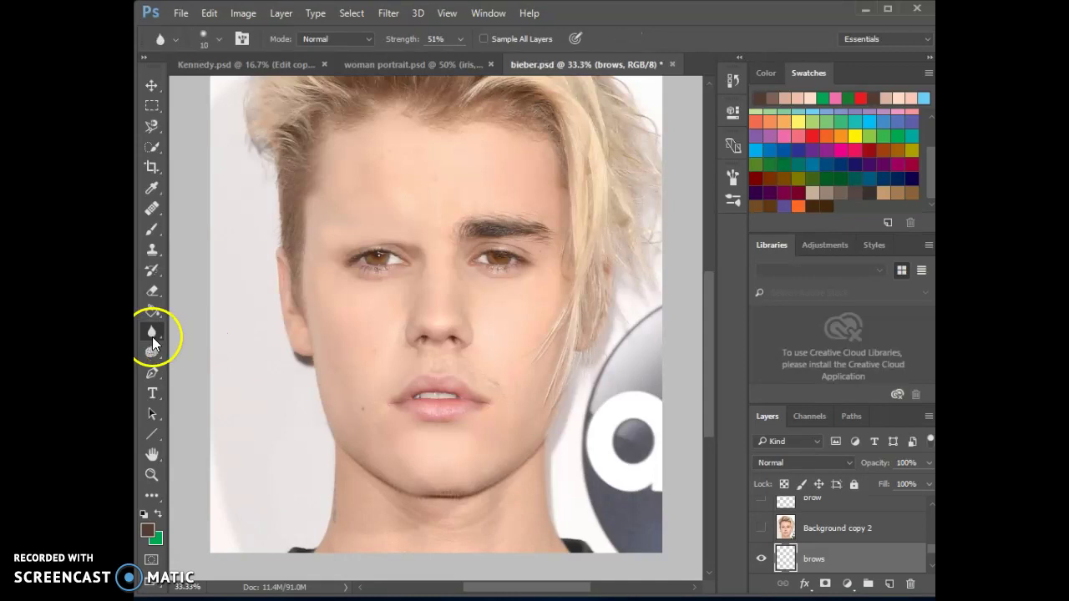
right_click(153, 328)
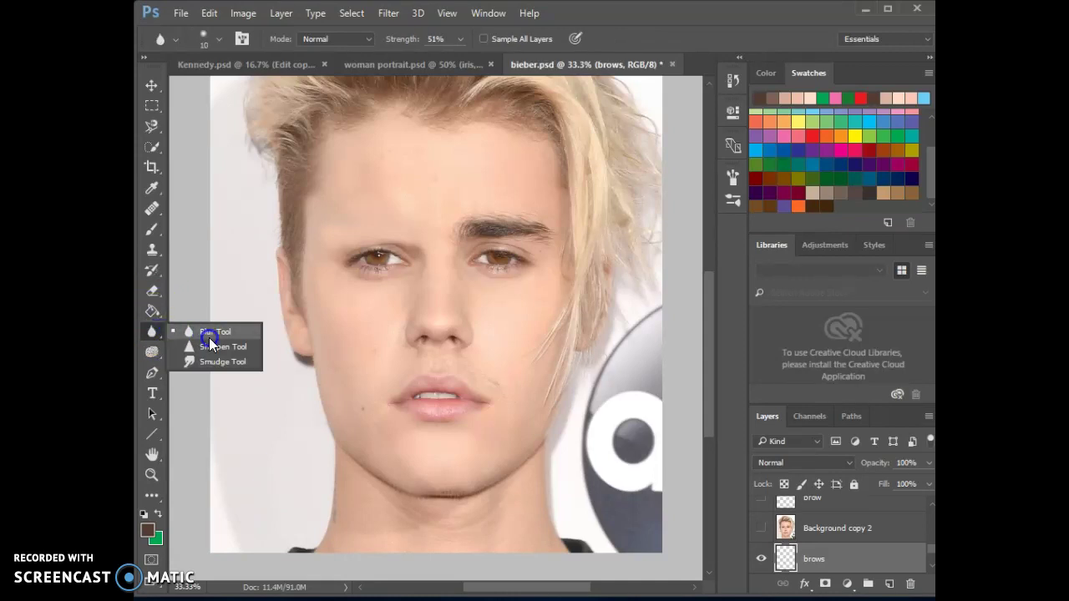
left_click(223, 362)
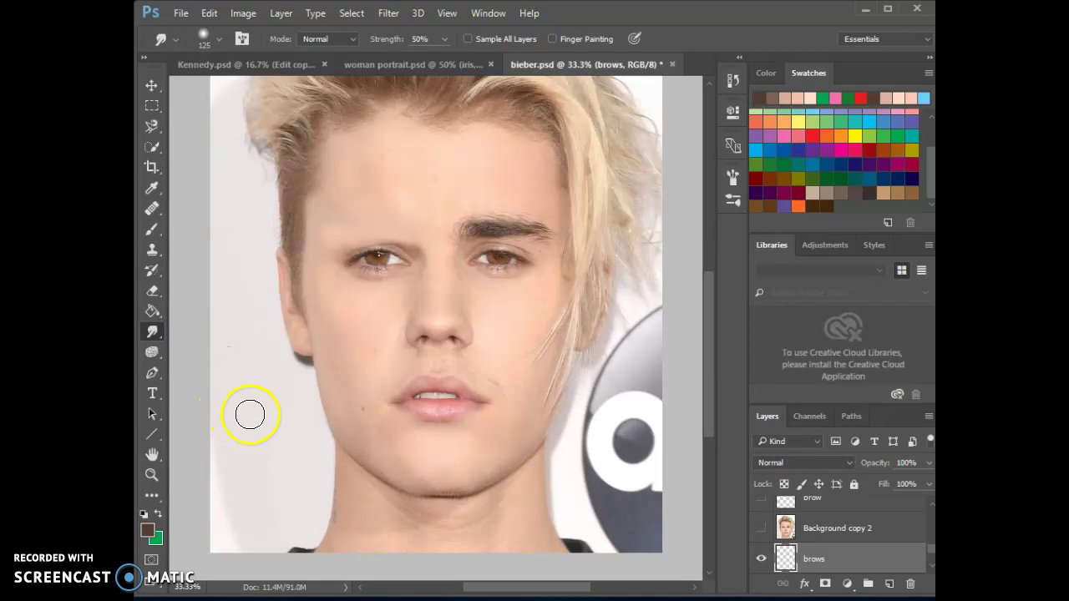
Step: Review the Smudge brush settings, try a stroke at the jaw on the brows layer, and reduce the brush to 45 px
left_click(219, 40)
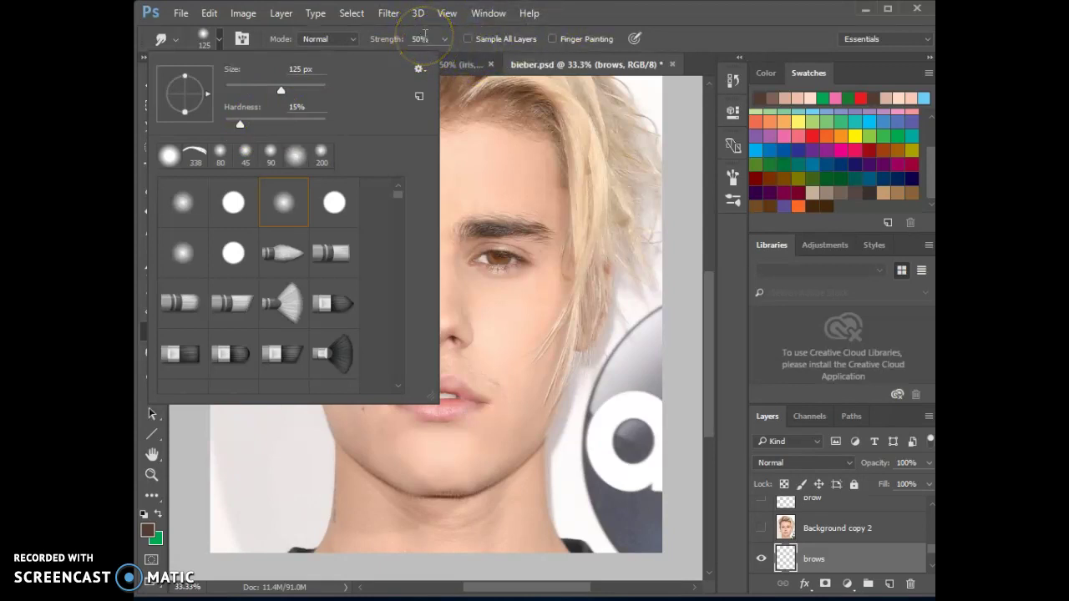
left_click(650, 11)
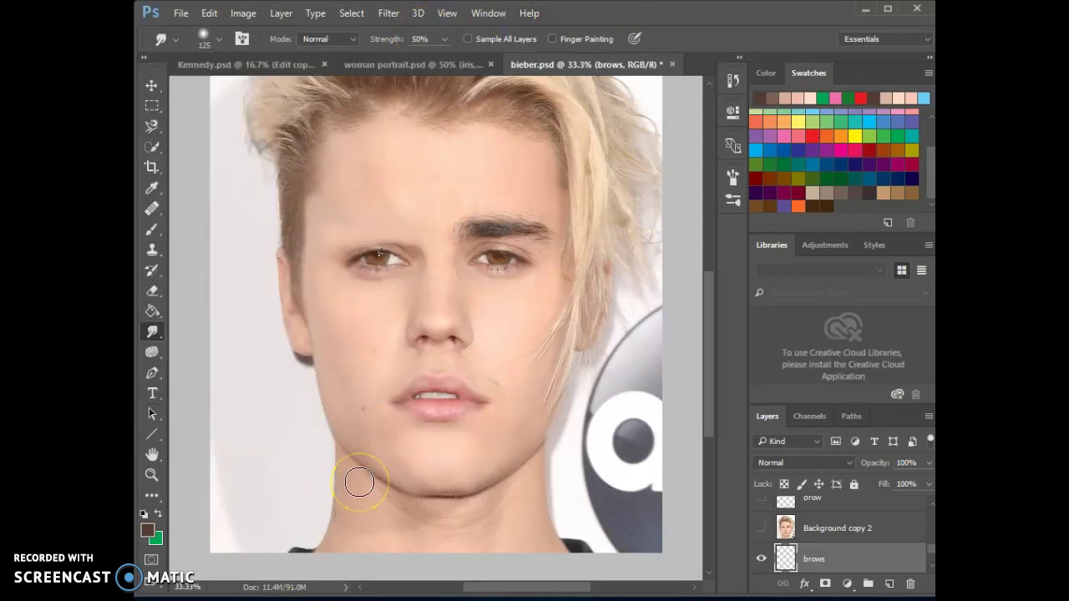
left_click_drag(359, 482, 360, 494)
key("bracketleft")
key("bracketleft")
key("bracketleft")
key("bracketleft")
key("bracketleft")
key("bracketleft")
key("bracketleft")
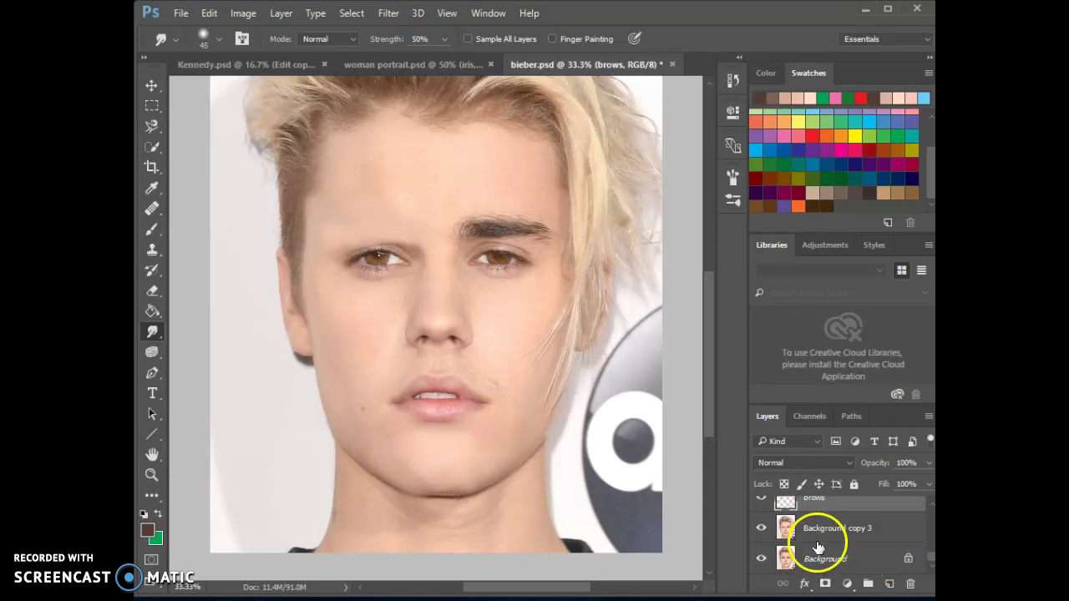
Step: Duplicate the Background copy 3 layer and rename the duplicate as "smudged version"
scroll(810, 544, "down", 2)
left_click(782, 524)
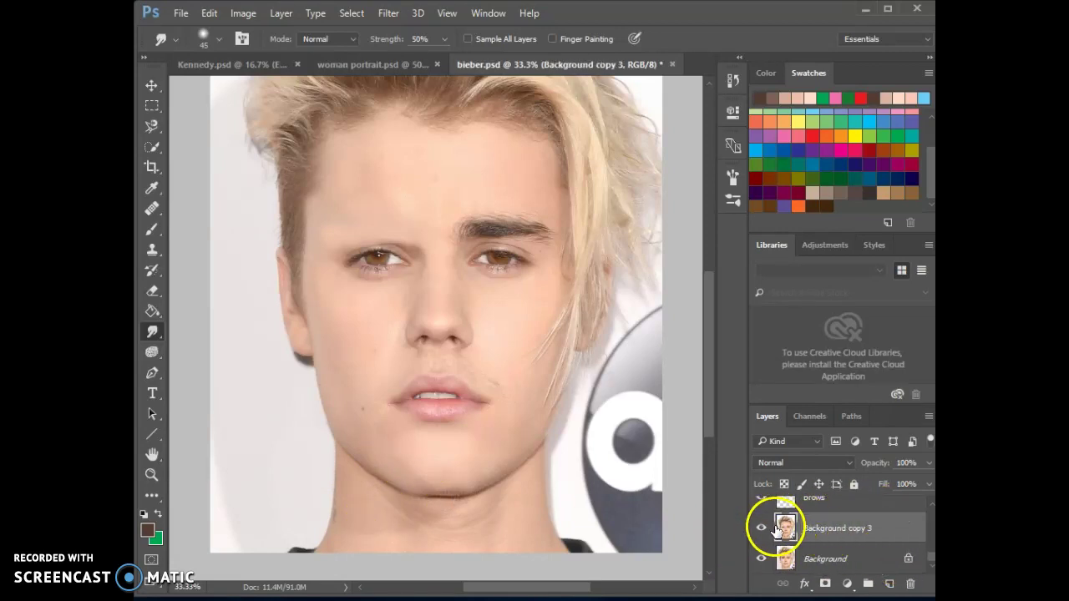
key("ctrl+j")
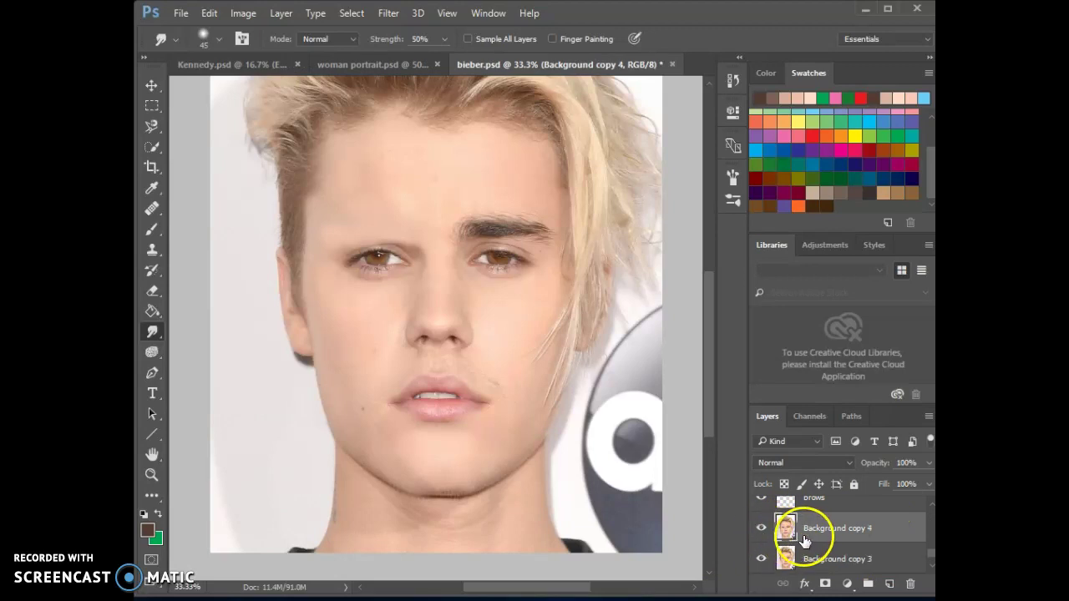
left_click(817, 529)
double_click(816, 529)
type("smudged version")
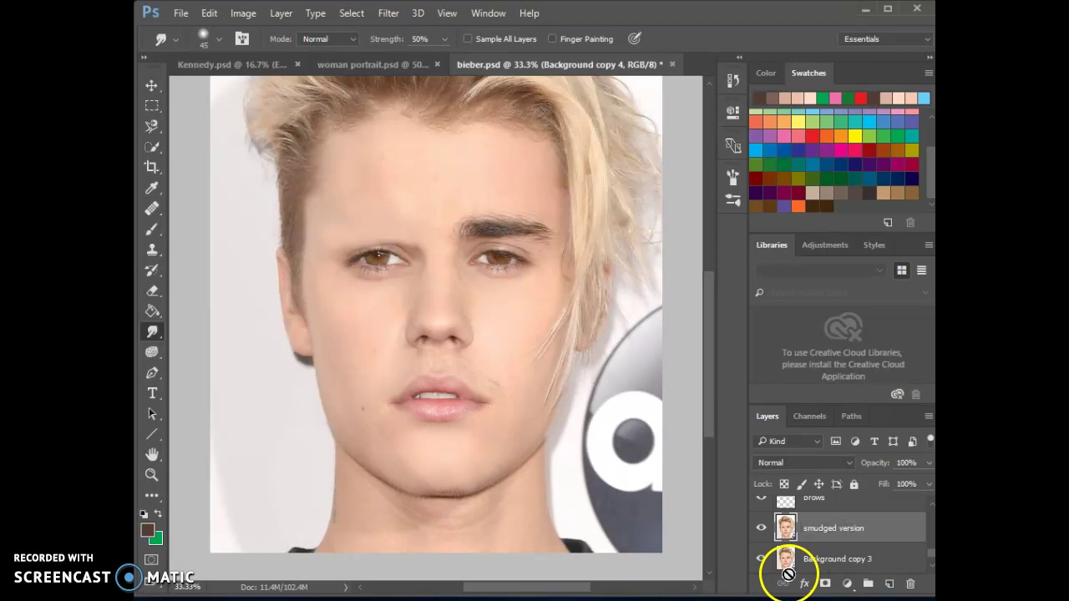
Step: Try smudging across the jaw, mouth, nose and inner brow on the smudged version layer, and undo the strokes
mouse_move(368, 476)
left_mouse_down()
mouse_move(431, 447)
mouse_move(434, 311)
mouse_move(416, 269)
left_mouse_up()
left_click_drag(479, 292, 494, 394)
key("ctrl+z")
mouse_move(878, 519)
left_mouse_down()
mouse_move(883, 562)
mouse_move(869, 561)
mouse_move(885, 565)
mouse_move(863, 554)
left_mouse_up()
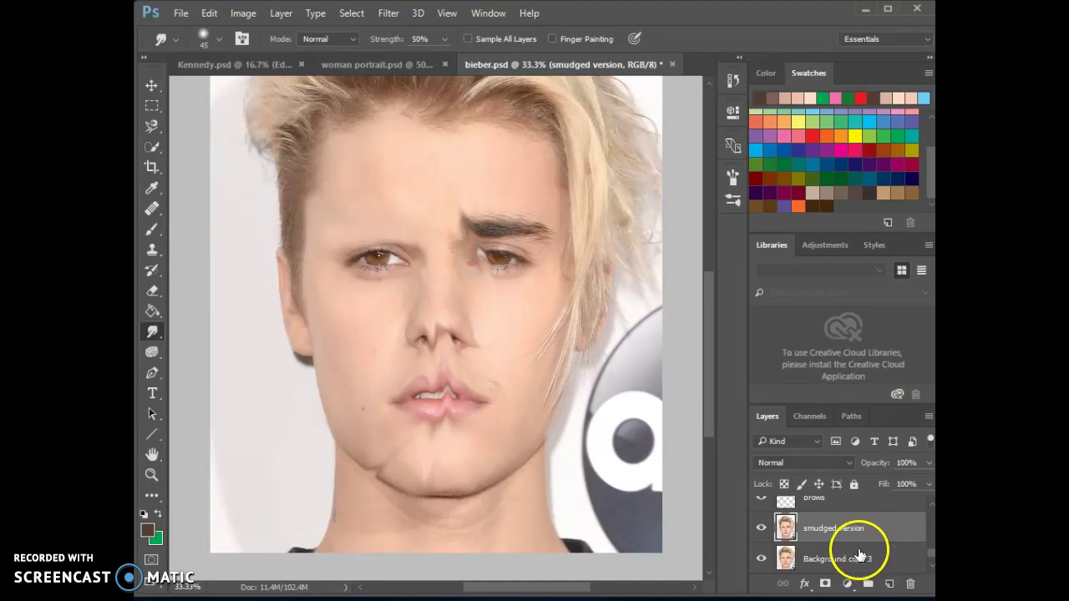
Step: Try smudging the lower jawline with the 45 px brush, and revert the history to the layer's name change
mouse_move(379, 490)
left_mouse_down()
mouse_move(387, 472)
mouse_move(392, 501)
mouse_move(398, 485)
left_mouse_up()
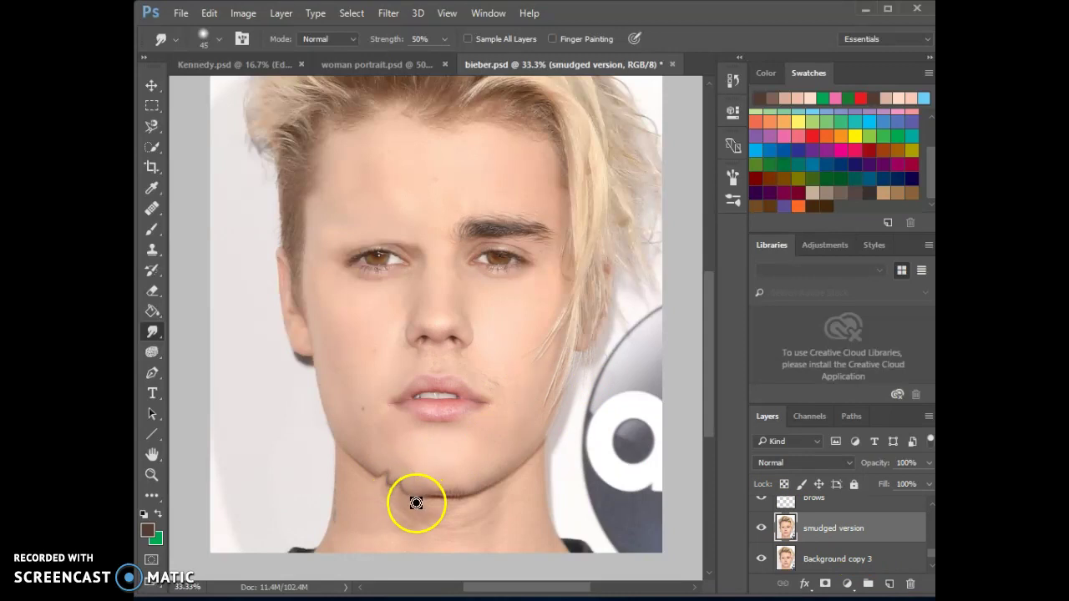
left_click(733, 80)
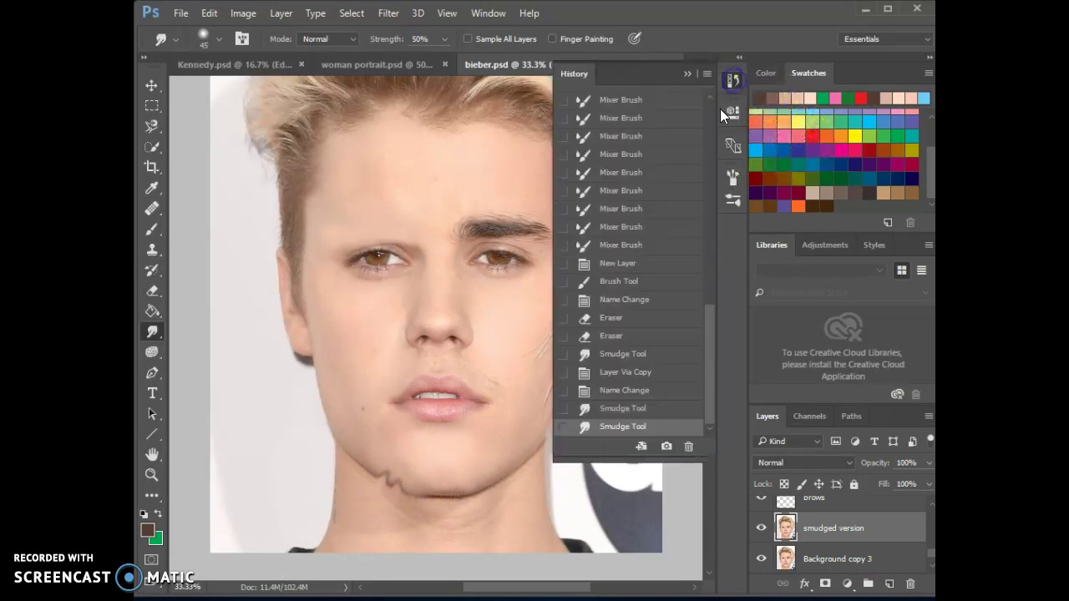
left_click(635, 389)
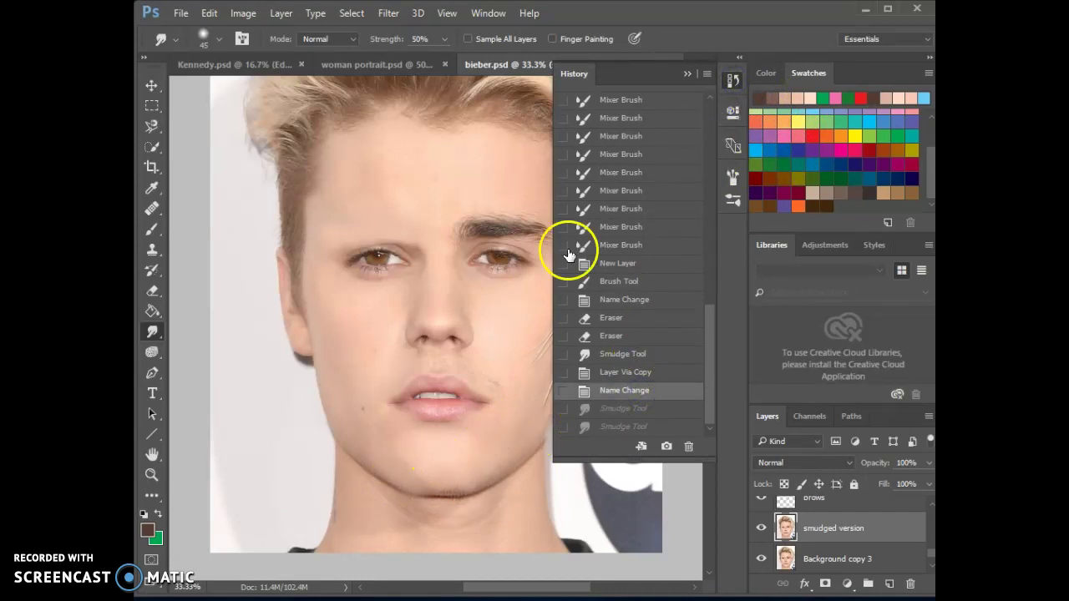
left_click(686, 75)
Step: Enlarge the Smudge brush to 175 px and smudge the jawline below the browless eye inward
key("bracketright")
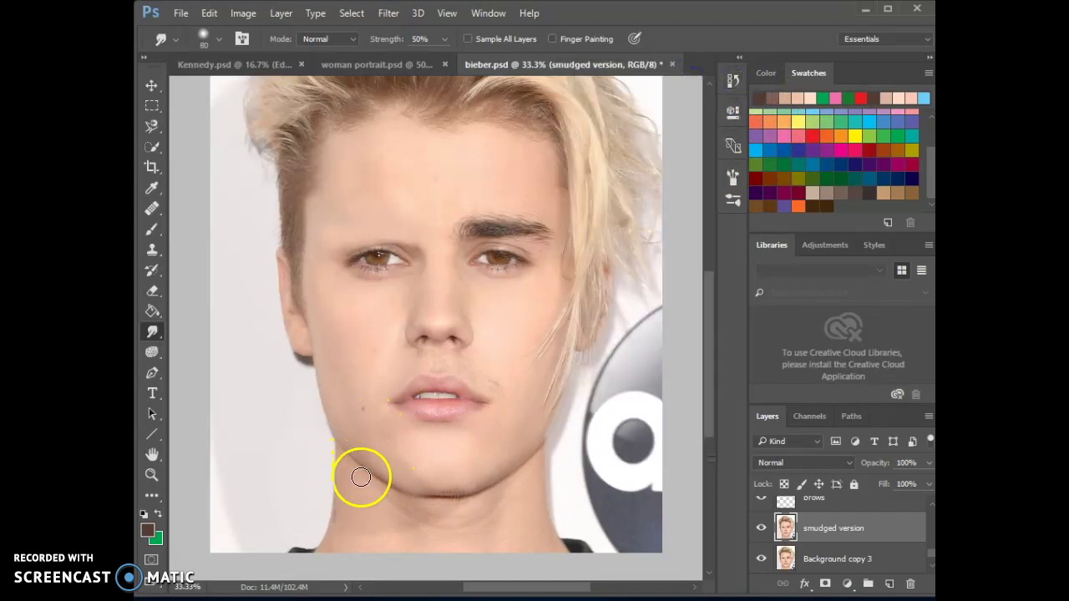
key("bracketright")
key("bracketright")
key("bracketright")
key("bracketright")
key("bracketright")
key("bracketright")
key("bracketright")
key("bracketright")
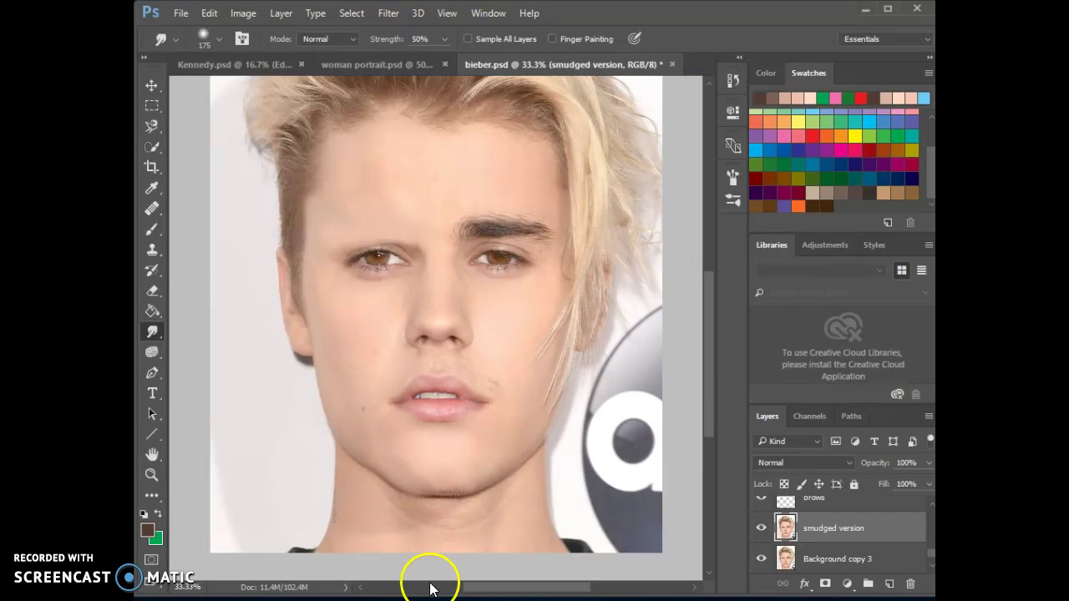
left_click_drag(389, 498, 394, 491)
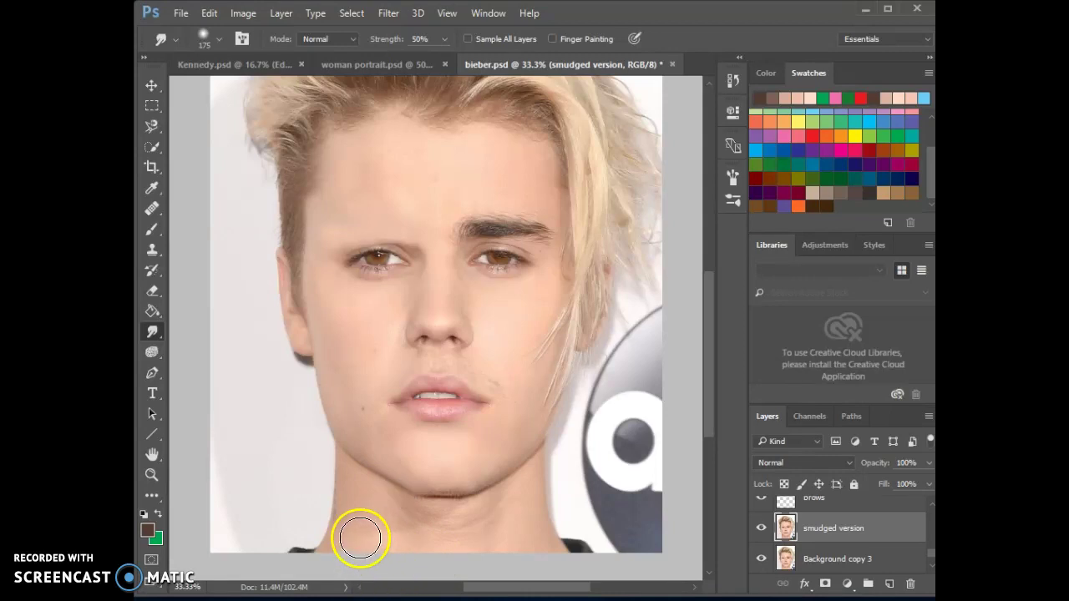
left_click_drag(345, 459, 346, 458)
Step: Try smudging the jawline below the dark eyebrow in toward the chin with the 175 px brush
mouse_move(517, 503)
left_mouse_down()
mouse_move(490, 458)
mouse_move(535, 510)
mouse_move(527, 506)
left_mouse_up()
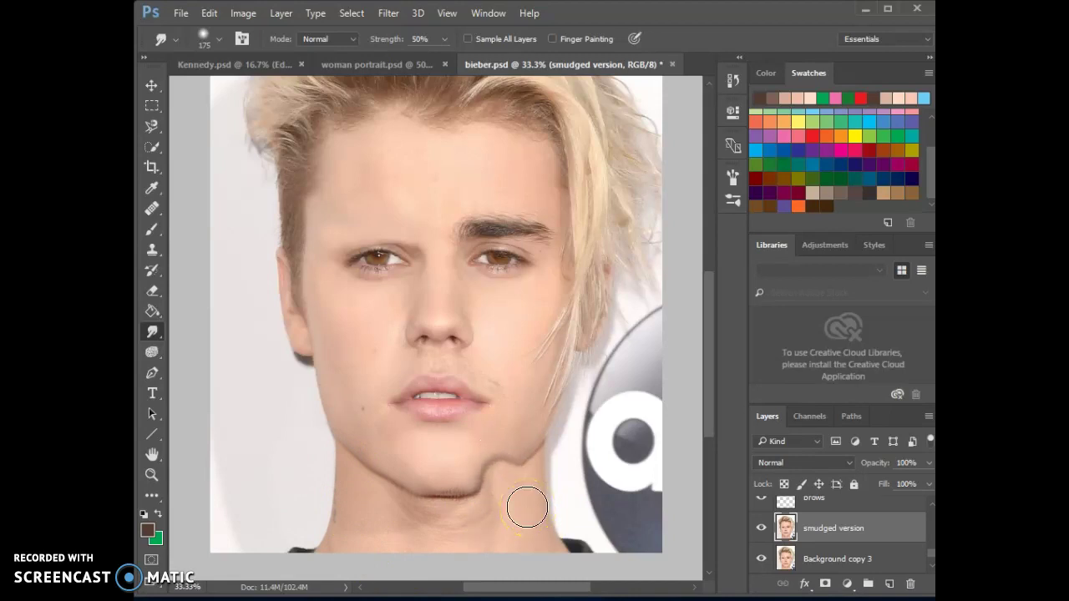
left_click_drag(527, 506, 471, 439)
mouse_move(509, 456)
left_mouse_down()
mouse_move(518, 492)
mouse_move(519, 480)
left_mouse_up()
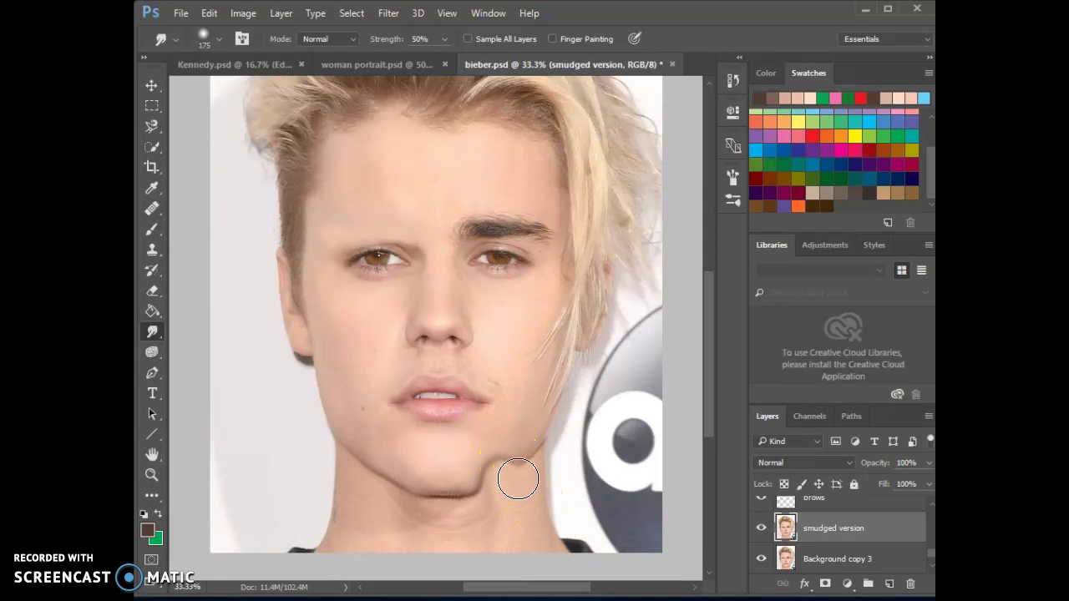
Step: Smudge the jawline below the dark eyebrow inward and refine the lower edge of the chin on the smudged version layer
mouse_move(517, 482)
left_mouse_down()
mouse_move(518, 503)
mouse_move(509, 482)
mouse_move(523, 485)
mouse_move(539, 456)
left_mouse_up()
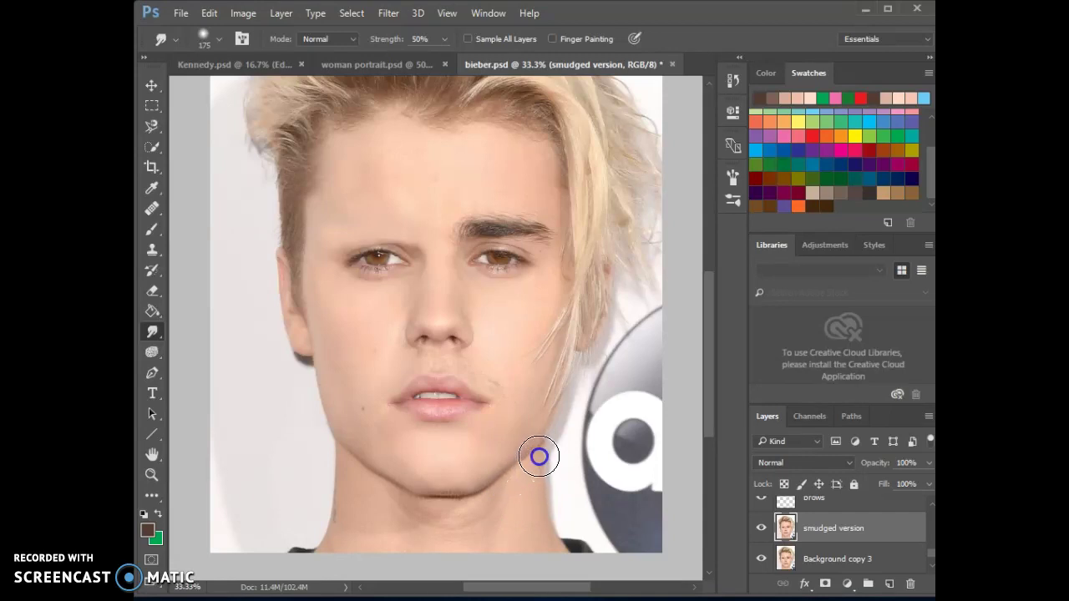
mouse_move(370, 482)
left_mouse_down()
mouse_move(408, 510)
mouse_move(408, 494)
mouse_move(494, 497)
mouse_move(485, 494)
left_mouse_up()
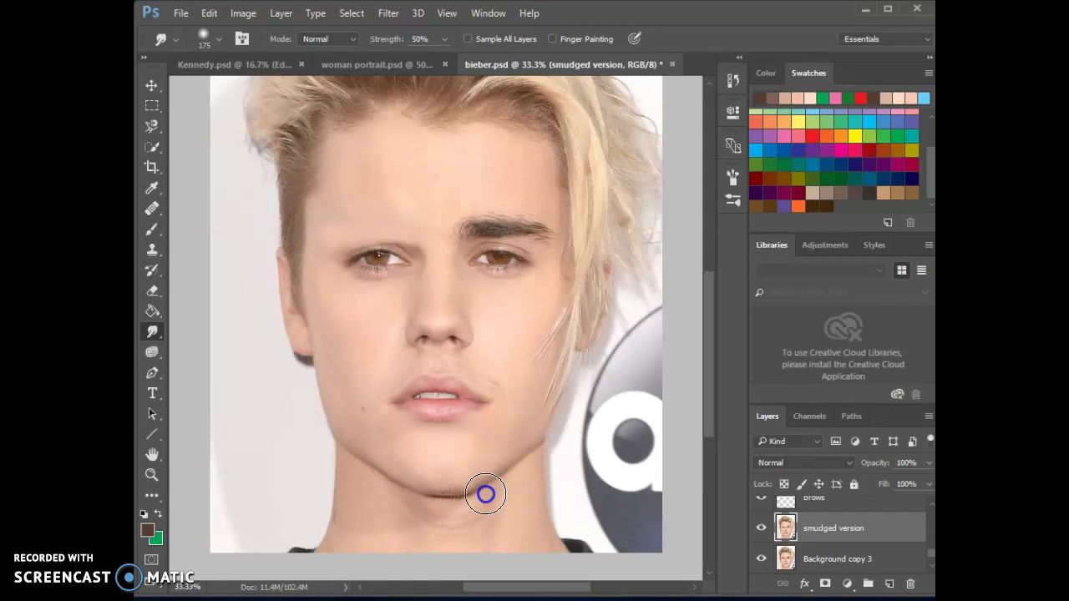
left_click_drag(376, 484, 386, 483)
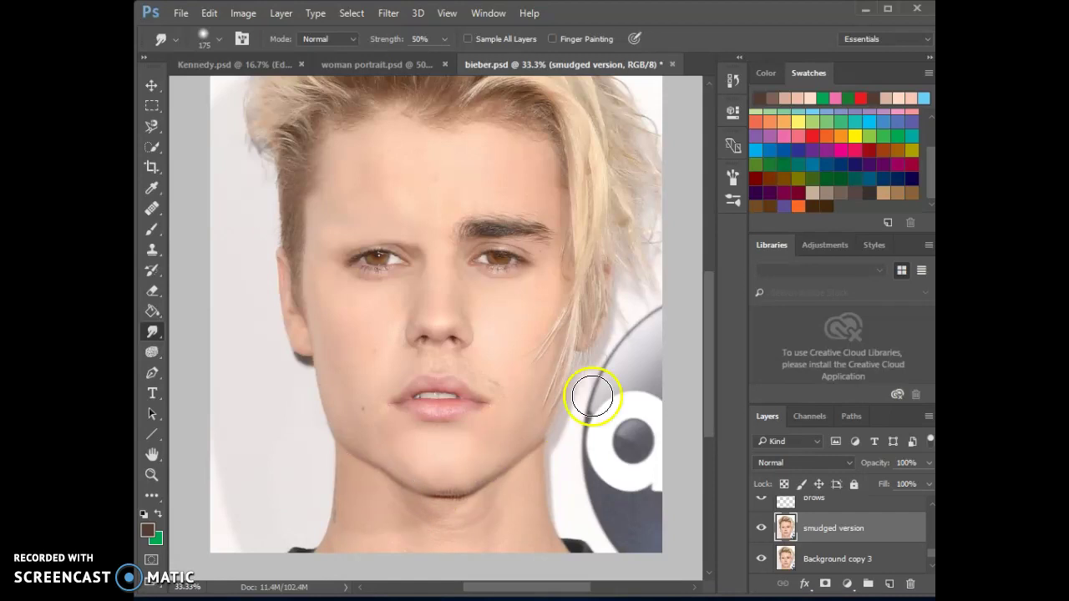
Step: Reduce the Smudge brush to 80 px and smudge the upper and lower lip edges outward to make the lips fuller
key("ctrl+plus")
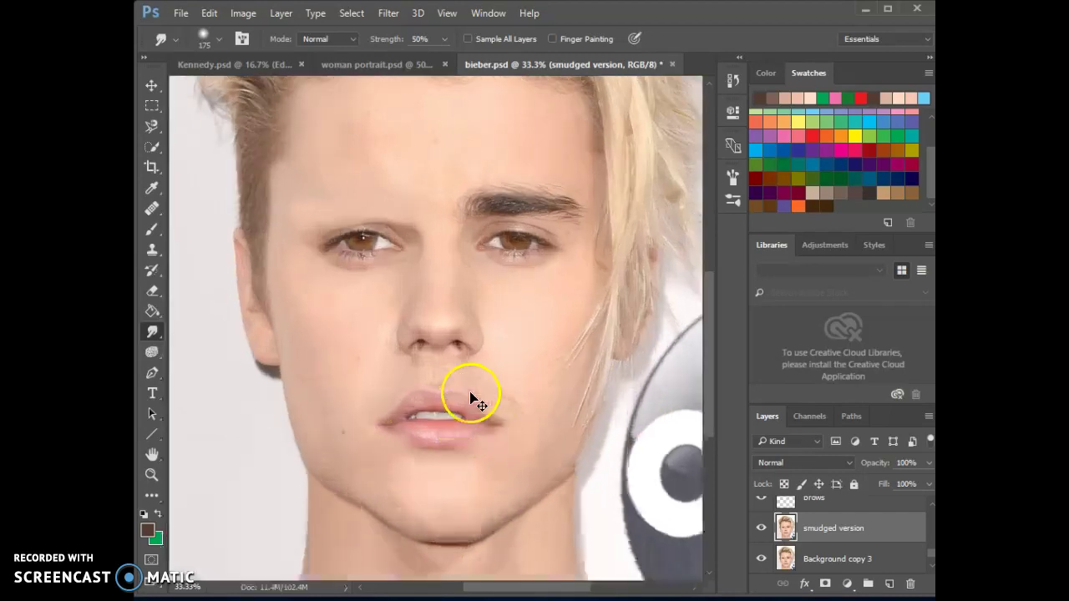
key("ctrl+plus")
key("ctrl+plus")
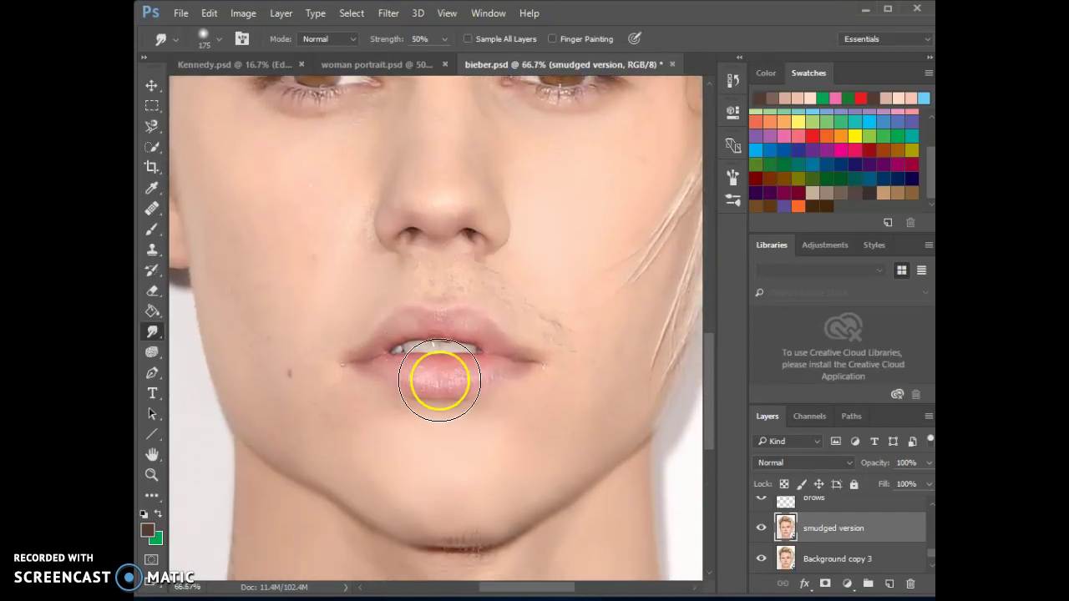
key("bracketleft")
key("bracketleft")
key("bracketleft")
key("bracketleft")
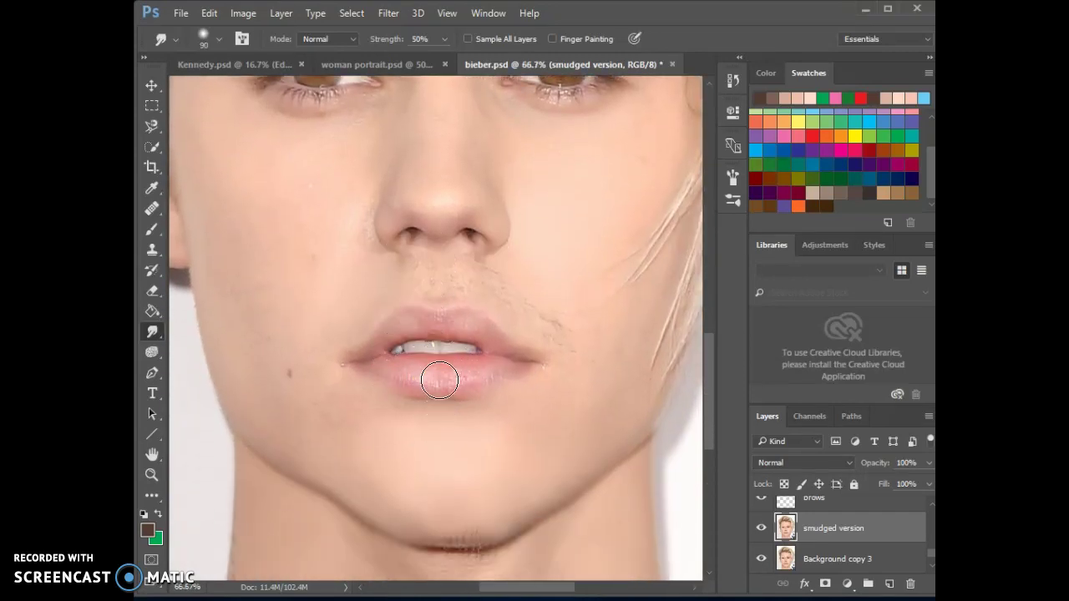
key("bracketleft")
mouse_move(440, 380)
left_mouse_down()
mouse_move(402, 377)
mouse_move(465, 387)
mouse_move(497, 375)
mouse_move(437, 387)
left_mouse_up()
mouse_move(410, 317)
left_mouse_down()
mouse_move(460, 313)
mouse_move(497, 334)
left_mouse_up()
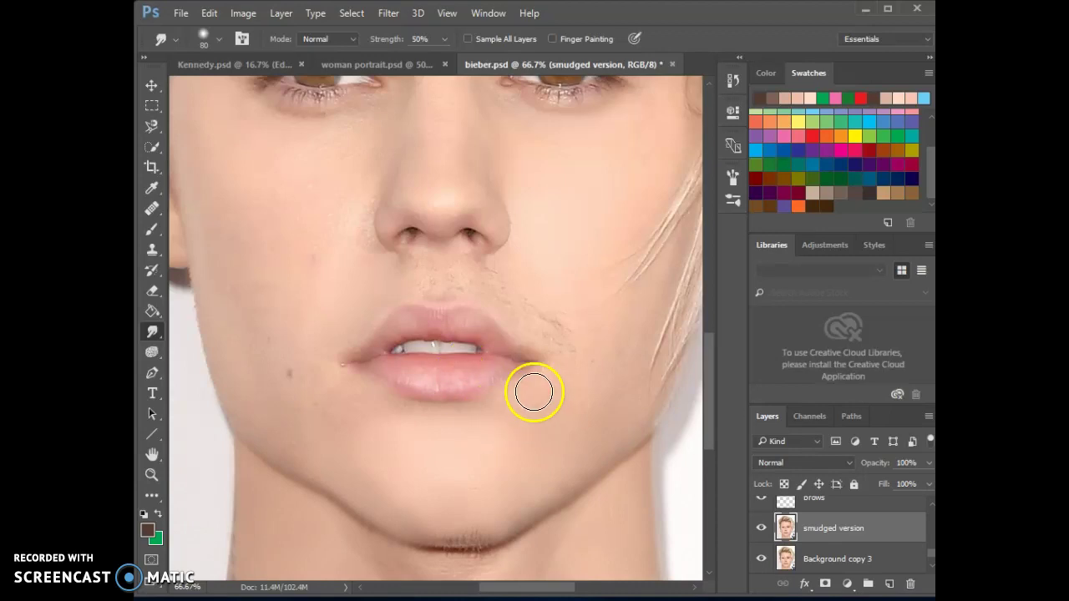
mouse_move(420, 375)
left_mouse_down()
mouse_move(407, 385)
mouse_move(444, 393)
mouse_move(431, 390)
mouse_move(499, 379)
left_mouse_up()
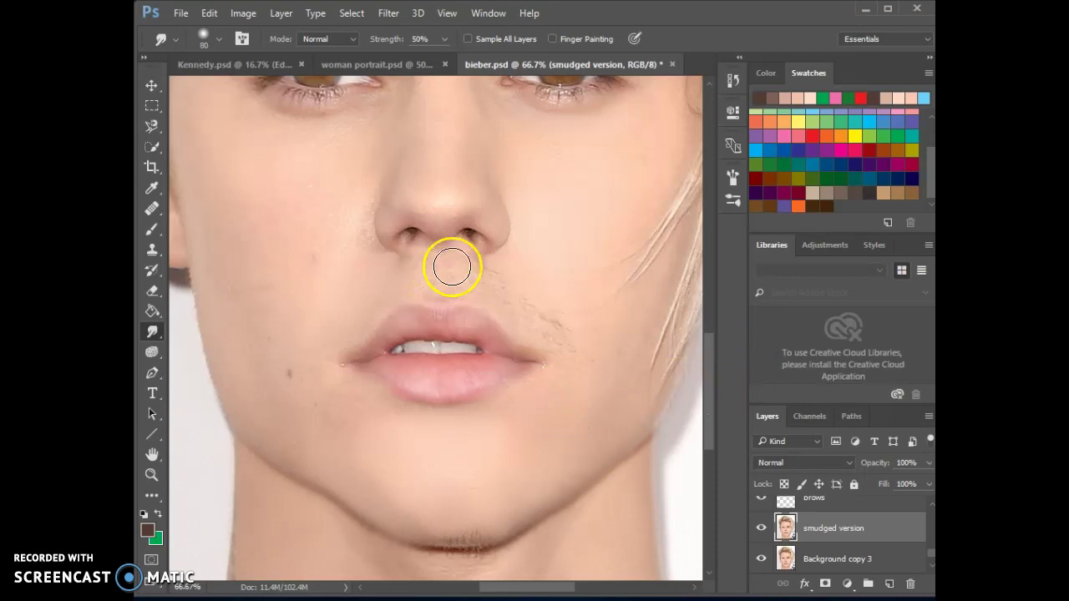
Step: Smudge both sides of the nose inward to narrow it
mouse_move(526, 237)
left_mouse_down()
mouse_move(510, 221)
mouse_move(508, 191)
left_mouse_up()
mouse_move(365, 184)
left_mouse_down()
mouse_move(373, 241)
mouse_move(460, 234)
left_mouse_up()
scroll(424, 367, "up", 2)
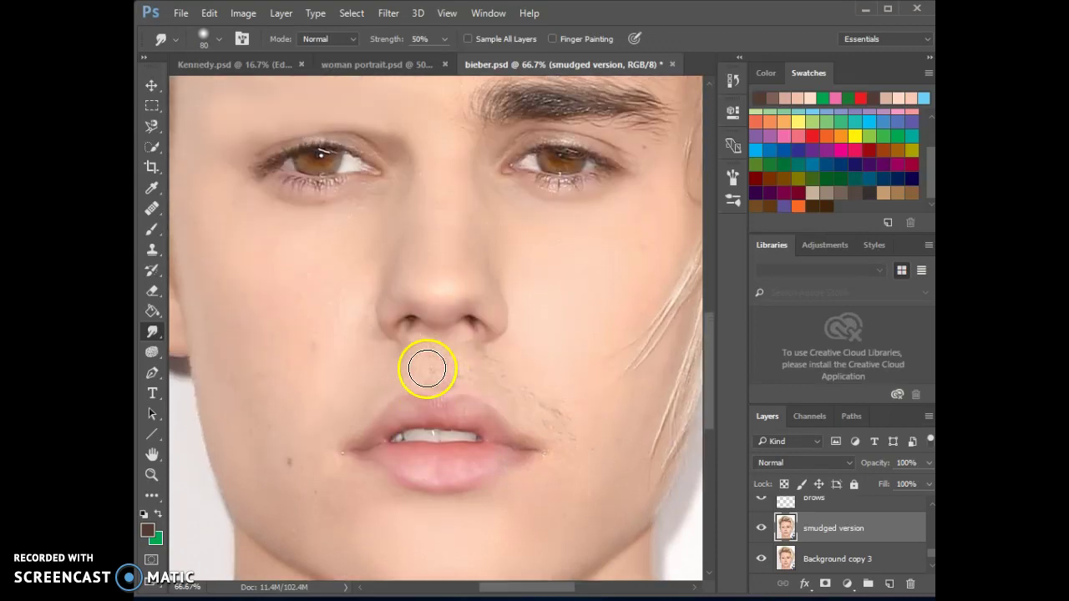
scroll(425, 366, "up", 1)
Step: Undo a trial stroke by the browless eye and smudge the area between the dark eyebrow and its upper eyelid with short strokes
mouse_move(317, 209)
left_mouse_down()
mouse_move(297, 185)
mouse_move(336, 177)
mouse_move(313, 192)
mouse_move(368, 192)
mouse_move(329, 193)
left_mouse_up()
key("ctrl+z")
left_click(610, 158)
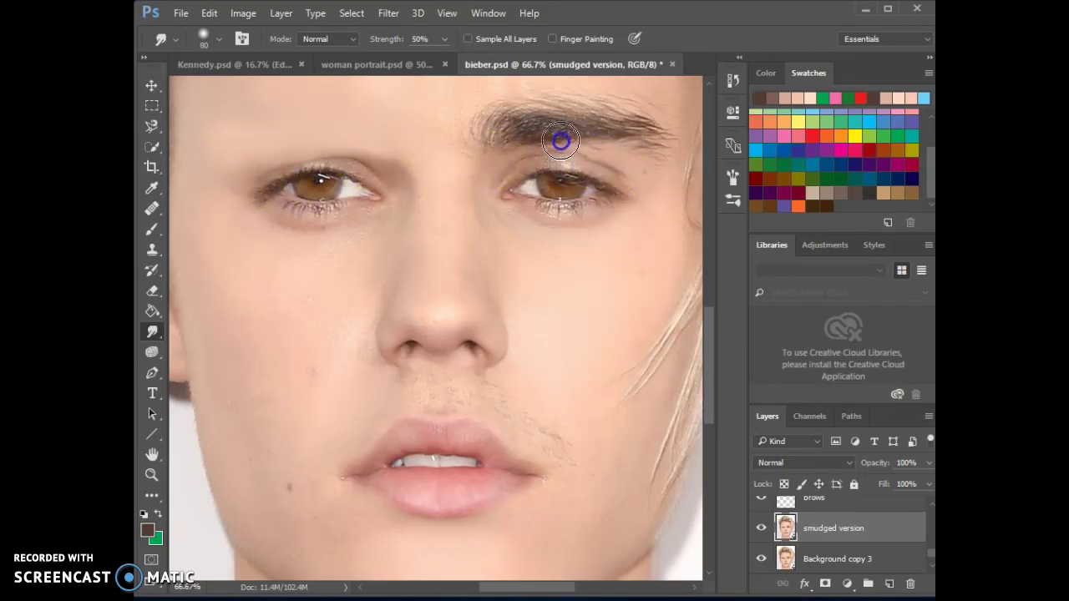
left_click(615, 139)
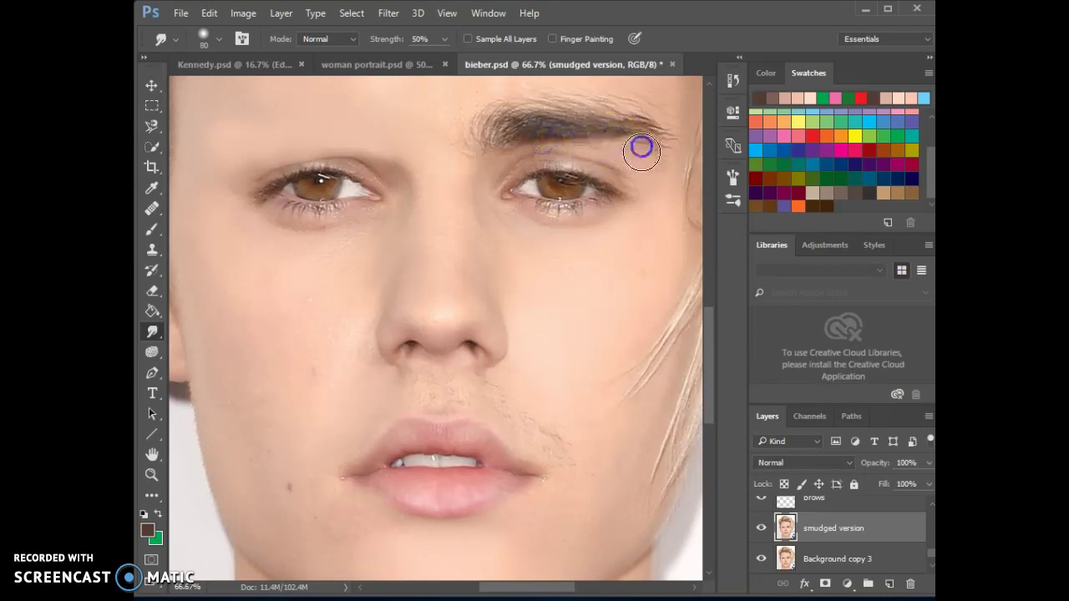
left_click(610, 147)
left_click(606, 142)
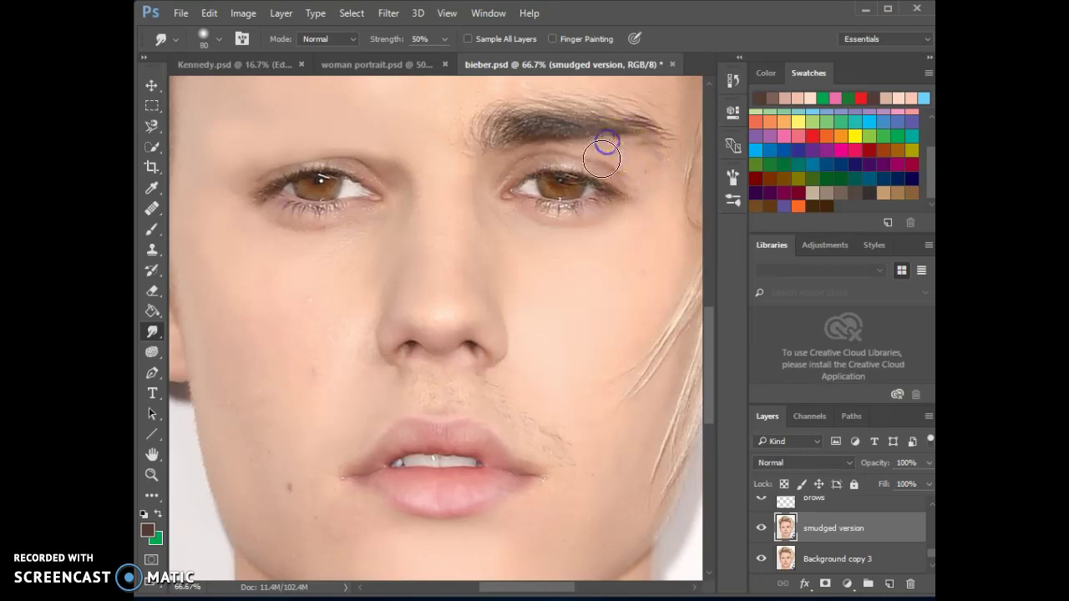
mouse_move(601, 157)
left_mouse_down()
mouse_move(572, 147)
mouse_move(563, 176)
left_mouse_up()
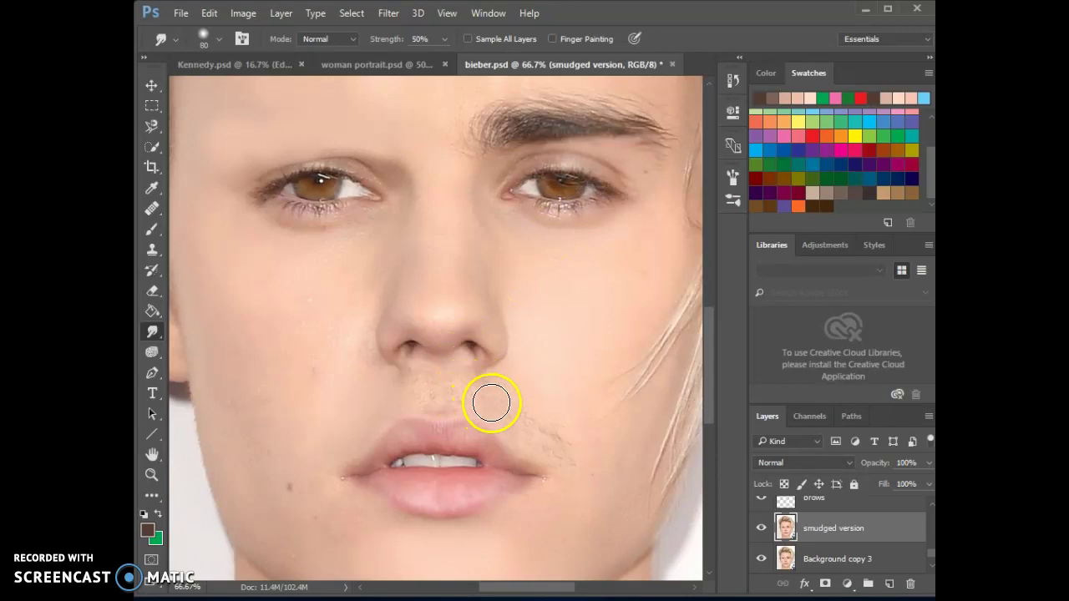
key("ctrl+minus")
key("ctrl+minus")
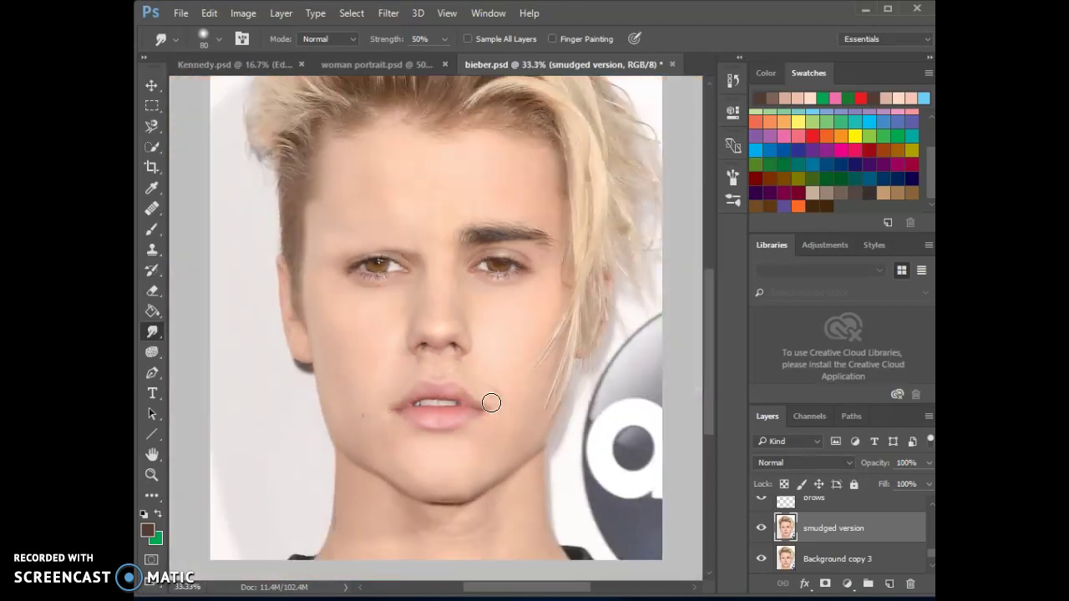
Step: Add a new layer above smudged version and paint purple over the top of the hair with a hard round 338 px brush
left_click(888, 584)
scroll(573, 418, "up", 5)
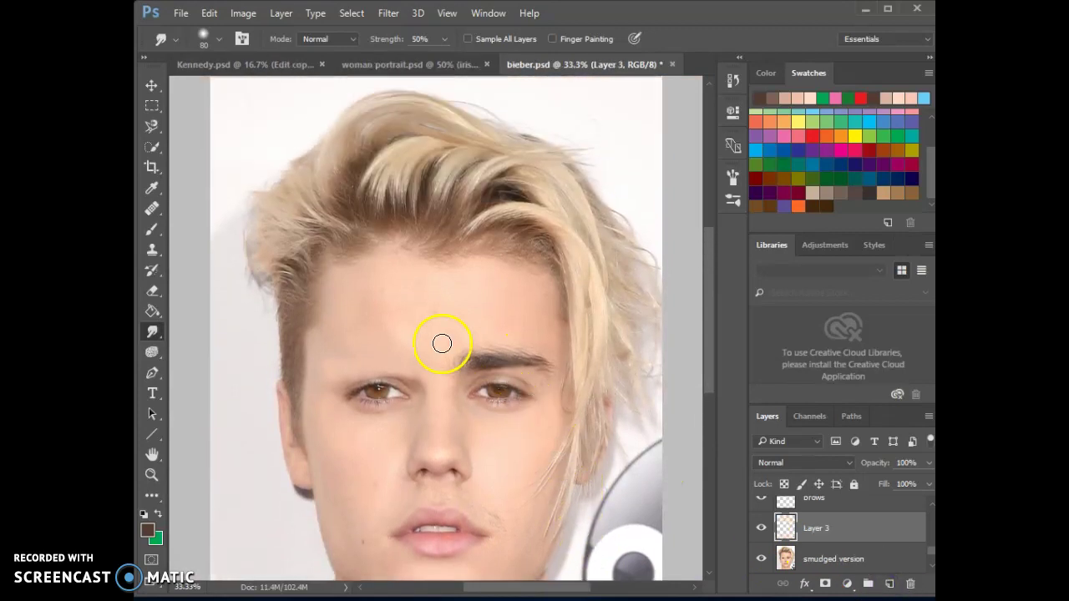
left_click(156, 231)
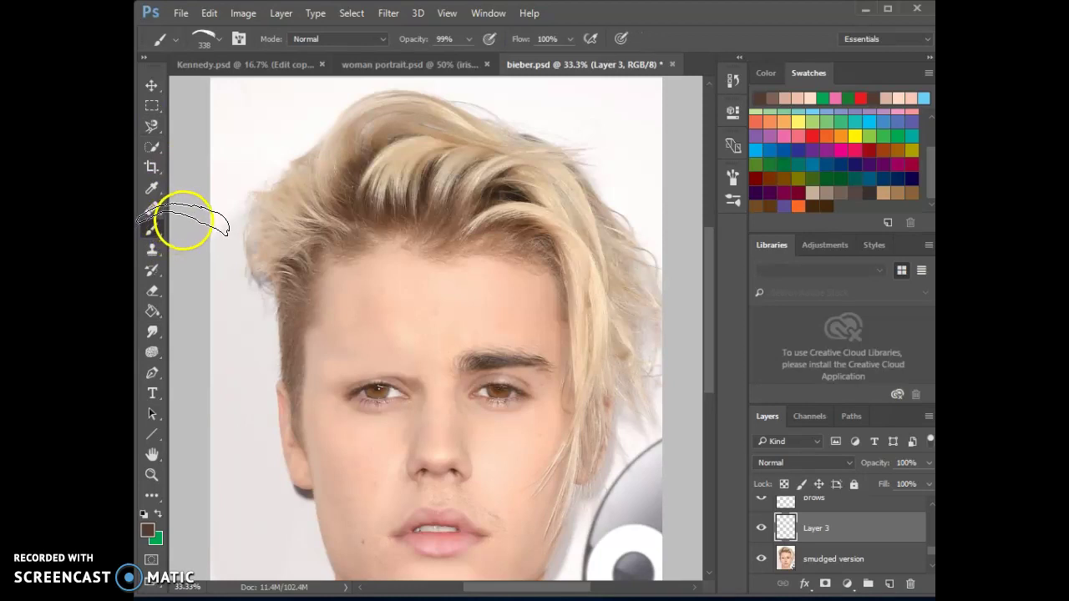
left_click(218, 38)
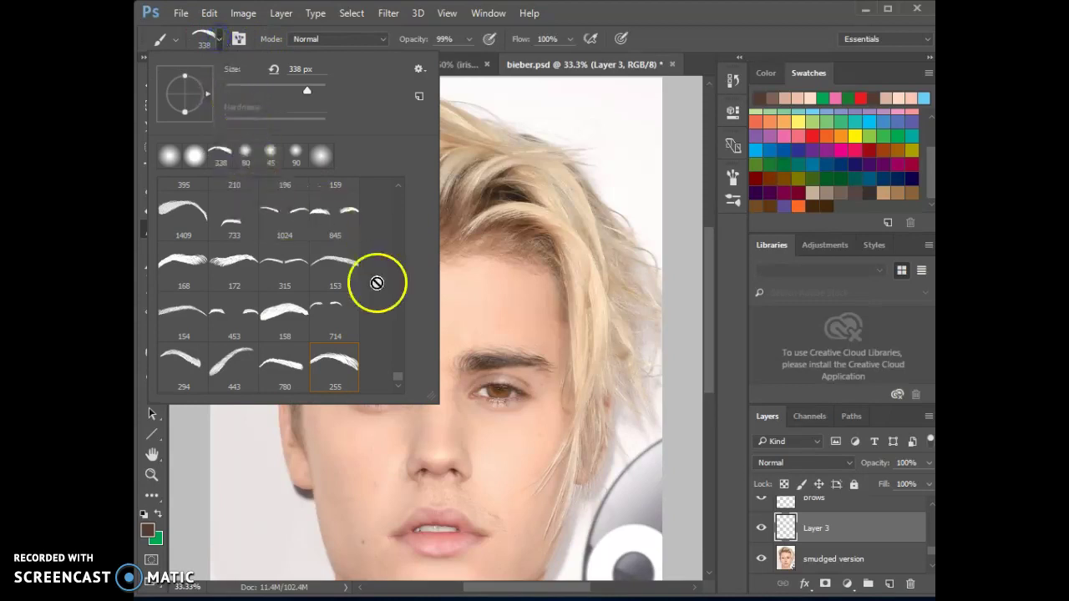
left_click_drag(399, 385, 400, 191)
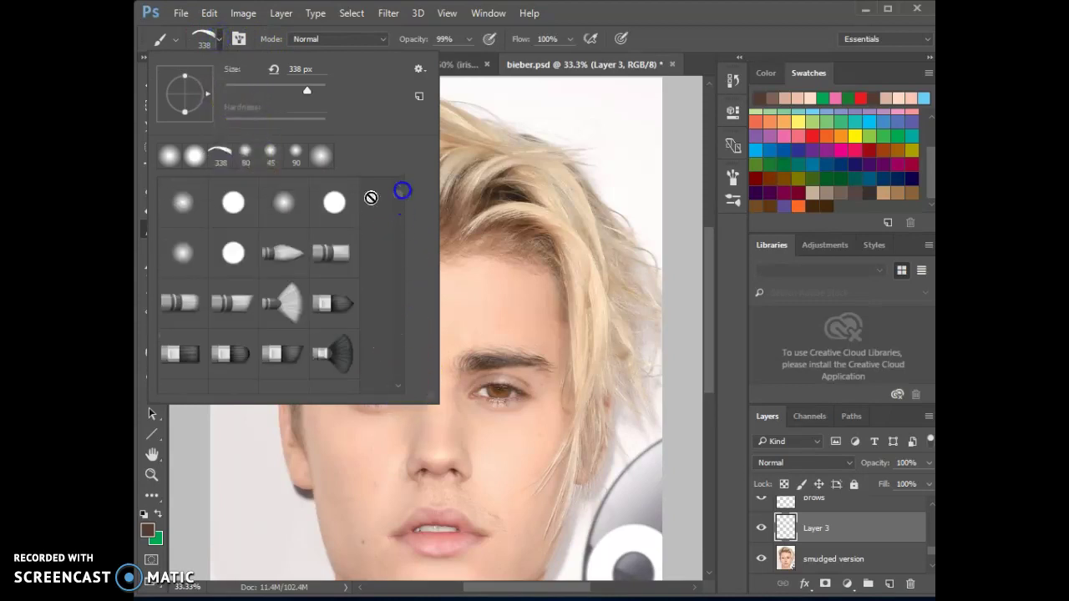
left_click(336, 207)
left_click(573, 12)
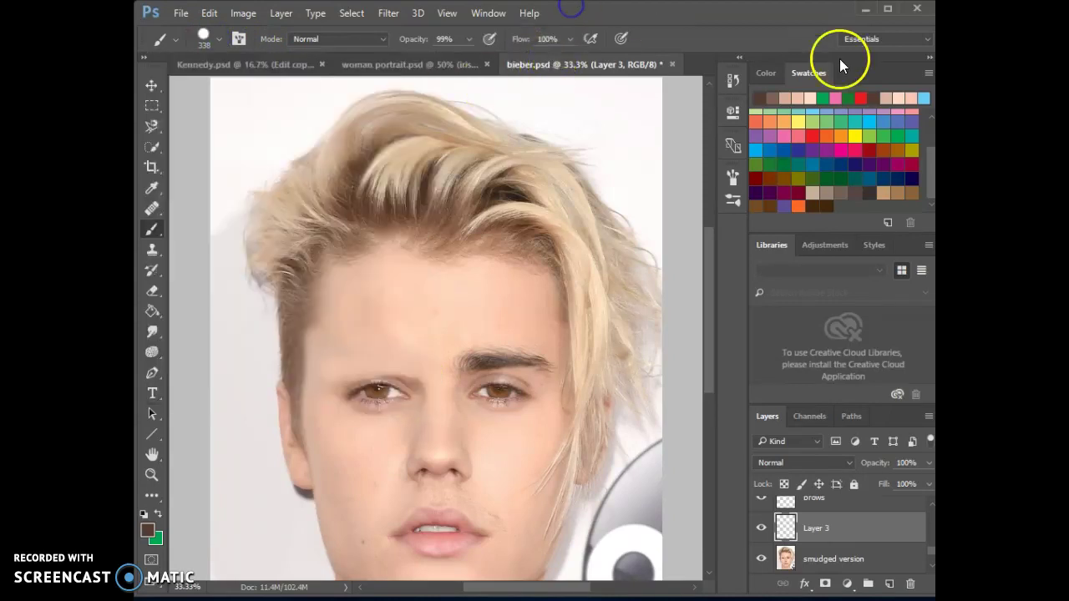
left_click(811, 153)
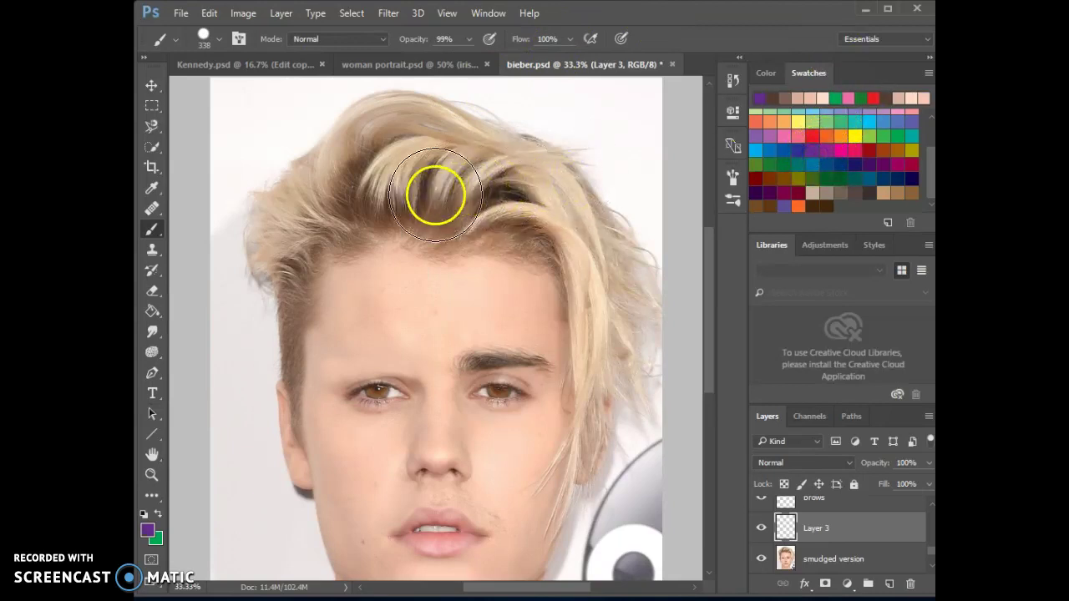
mouse_move(376, 192)
left_mouse_down()
mouse_move(407, 193)
mouse_move(455, 215)
mouse_move(507, 209)
mouse_move(412, 148)
mouse_move(369, 152)
mouse_move(390, 134)
mouse_move(546, 200)
left_mouse_up()
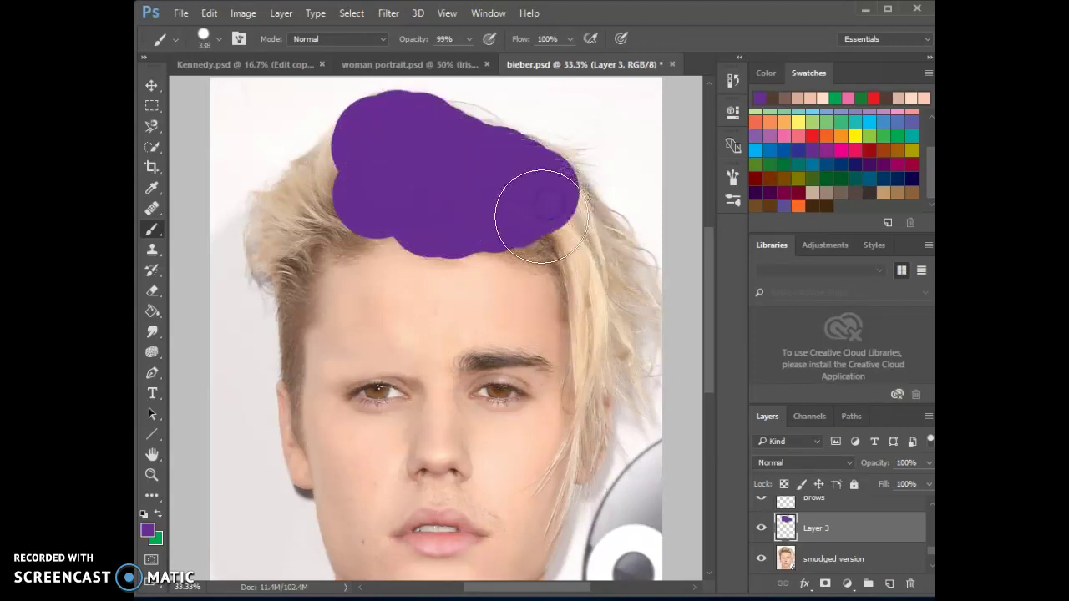
Step: Soften the brush, reduce it to 150 px and paint purple along the front hairline
left_click(219, 38)
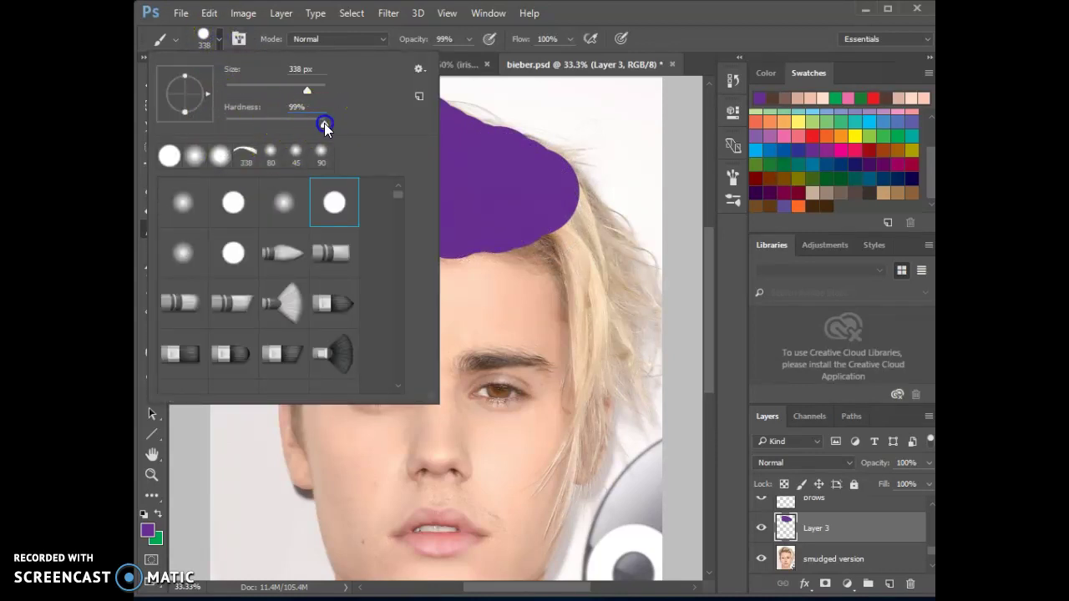
left_click(573, 9)
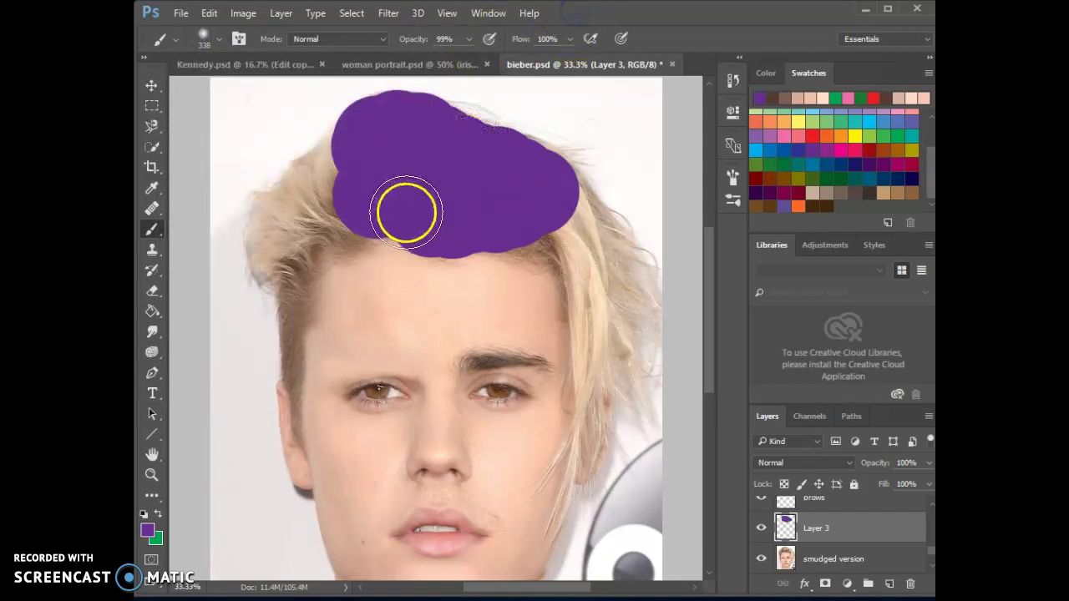
key("bracketleft")
key("bracketleft")
key("bracketleft")
key("bracketleft")
key("bracketleft")
left_click_drag(376, 228, 394, 225)
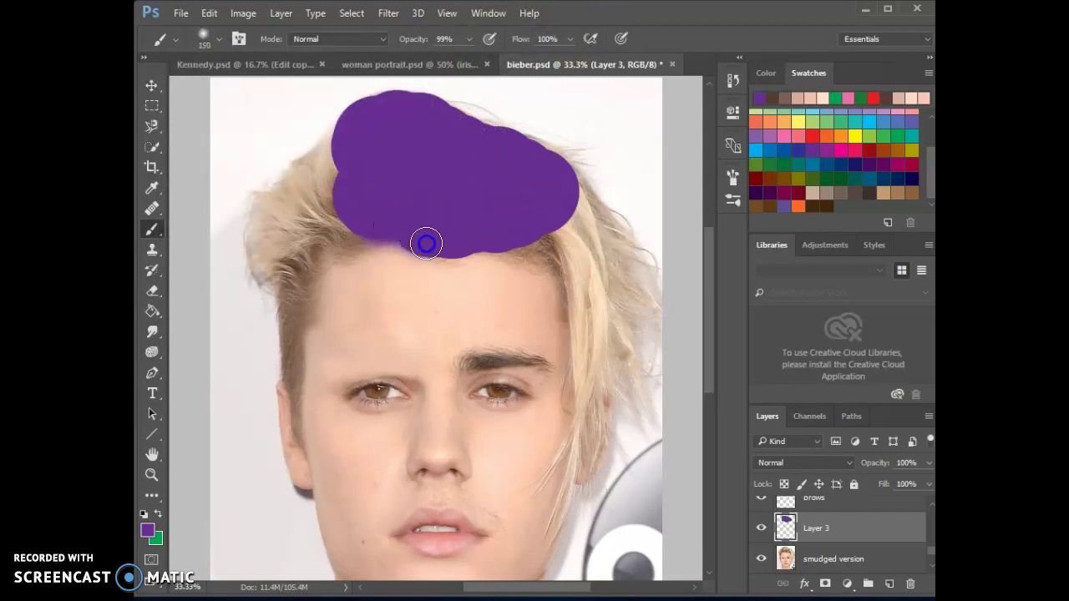
mouse_move(450, 244)
left_mouse_down()
mouse_move(410, 237)
mouse_move(506, 236)
mouse_move(498, 232)
left_mouse_up()
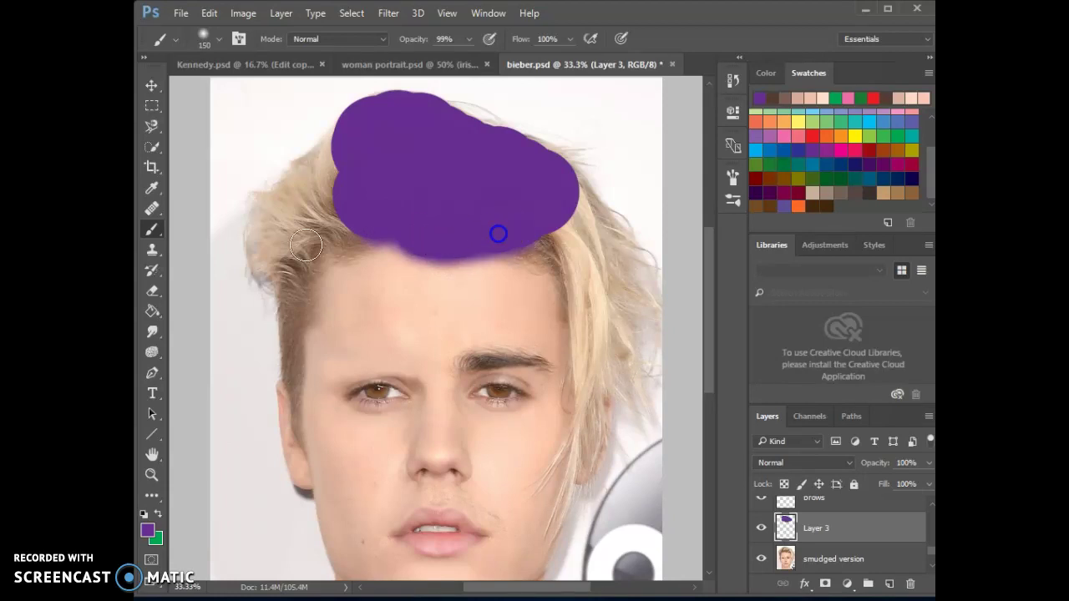
Step: Set the Eraser to 0% hardness and 125 px, and erase the purple paint overlapping the forehead along the hairline
left_click(152, 291)
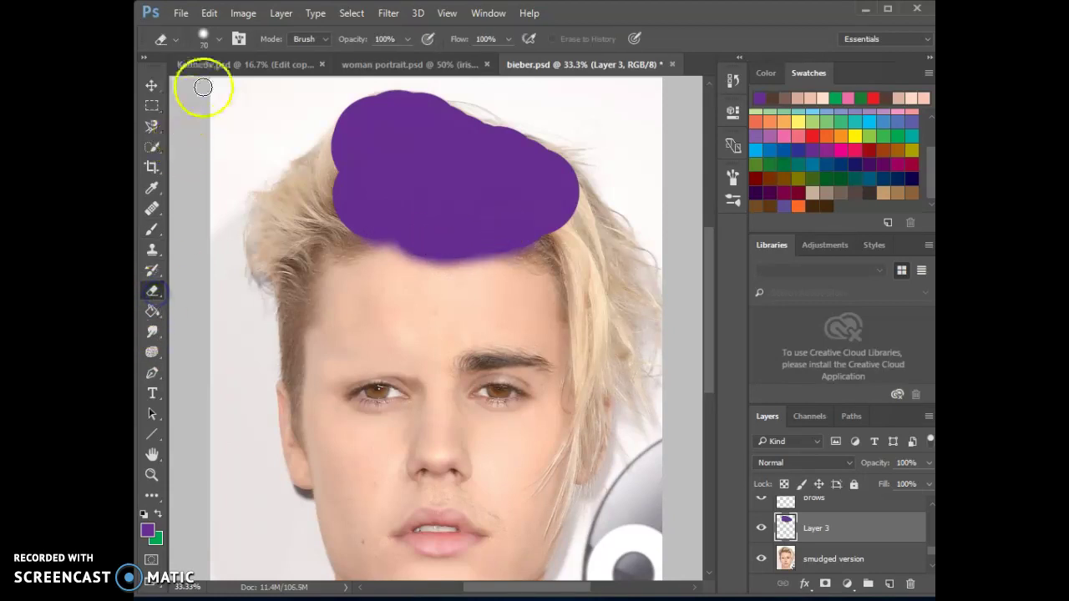
left_click(219, 44)
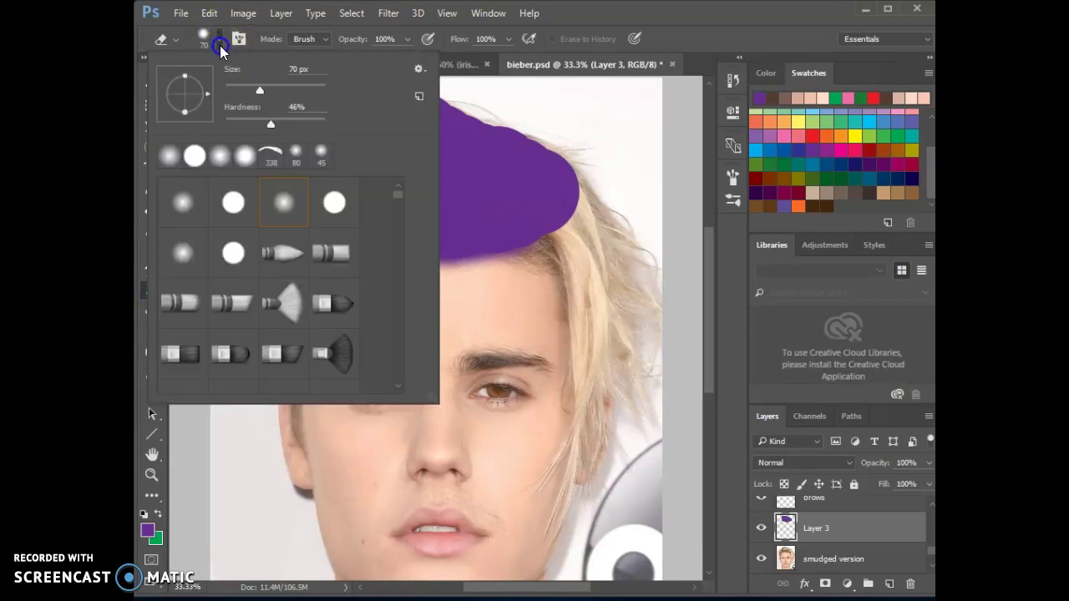
left_click_drag(276, 119, 222, 117)
left_click(573, 36)
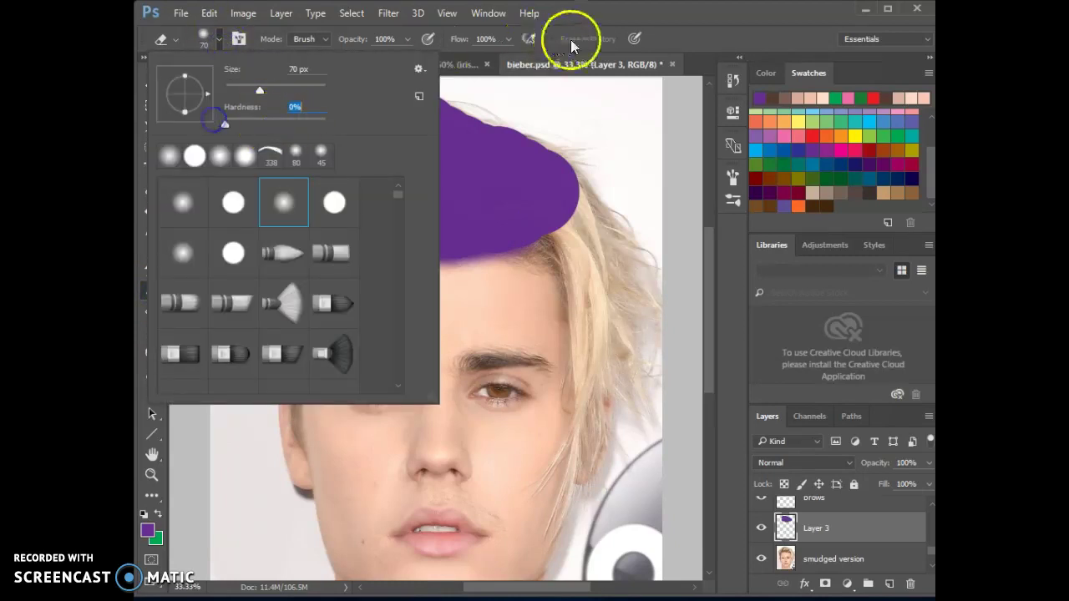
key("bracketright")
key("bracketright")
key("bracketright")
key("bracketright")
mouse_move(371, 254)
left_mouse_down()
mouse_move(440, 276)
mouse_move(406, 263)
mouse_move(458, 275)
mouse_move(528, 267)
mouse_move(497, 275)
left_mouse_up()
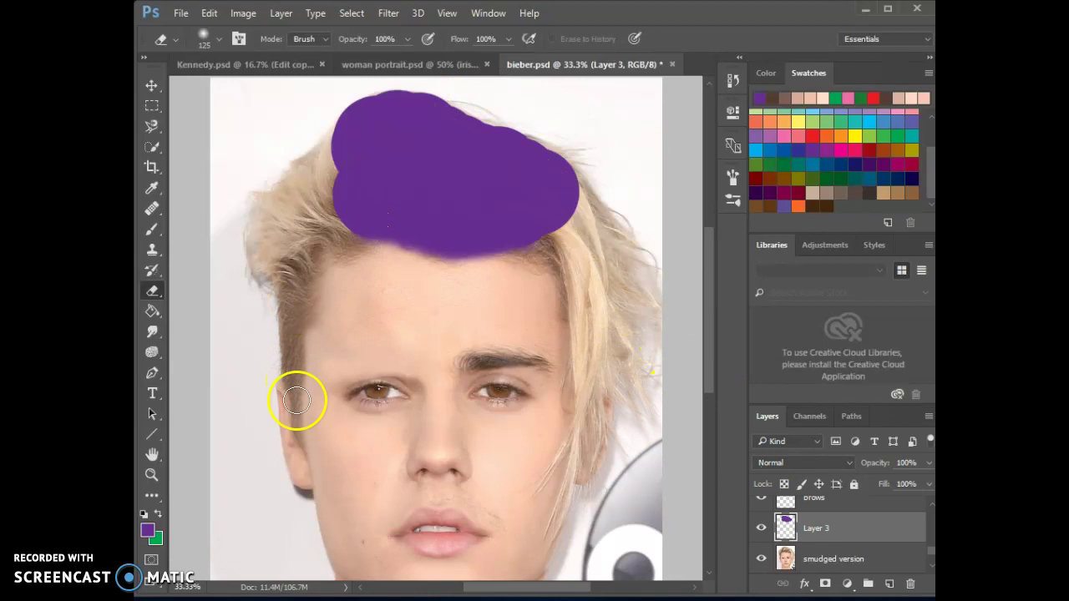
Step: Try successive blend modes from Dissolve onward on the purple paint layer and settle on Overlay
left_click(849, 462)
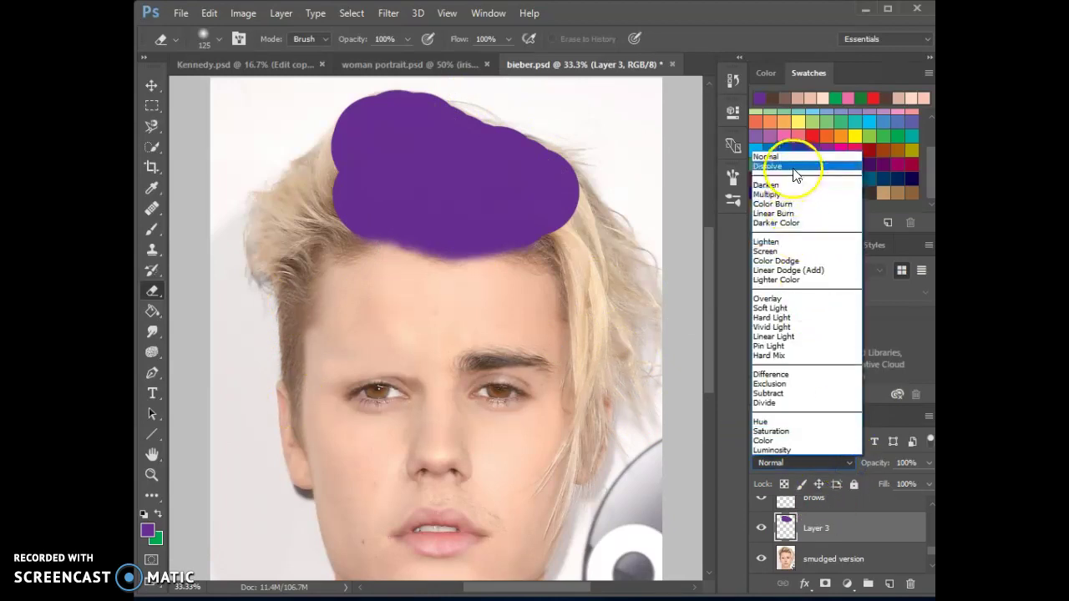
left_click(795, 169)
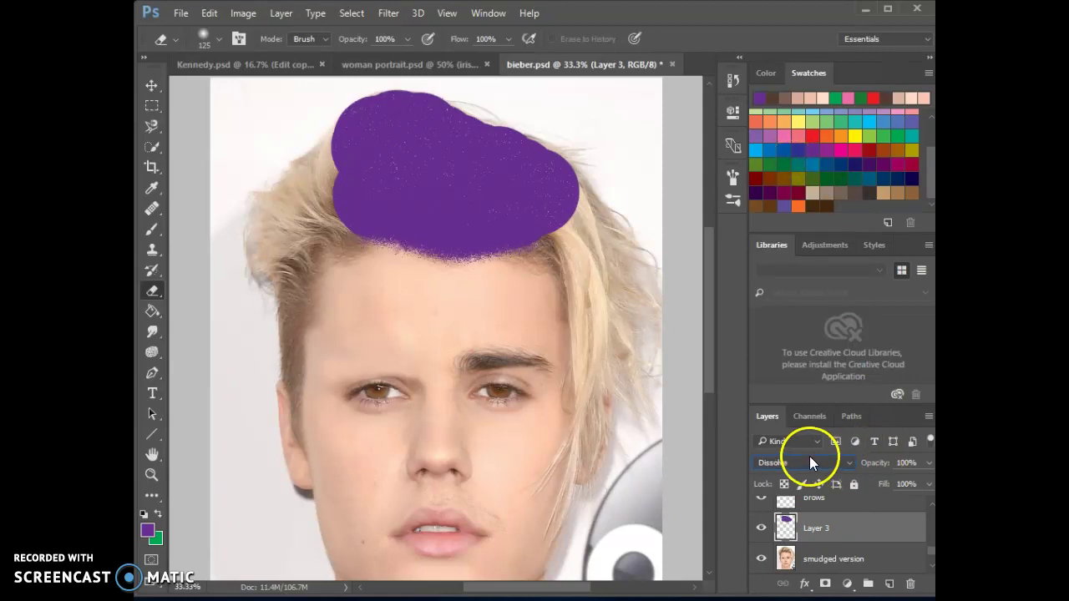
scroll(828, 467, "down", 1)
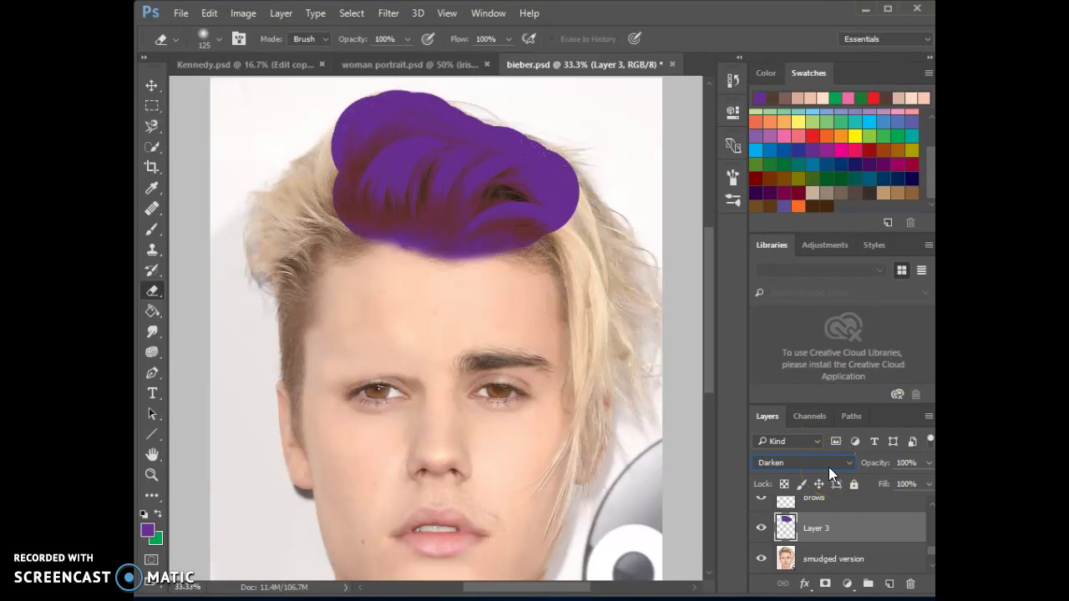
scroll(828, 467, "down", 1)
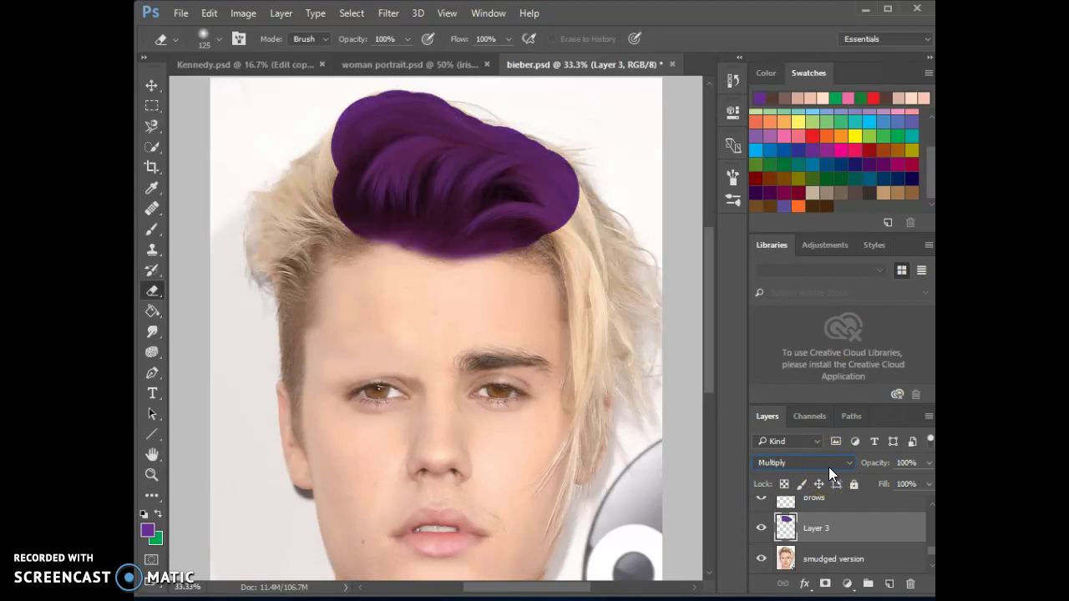
scroll(828, 467, "down", 1)
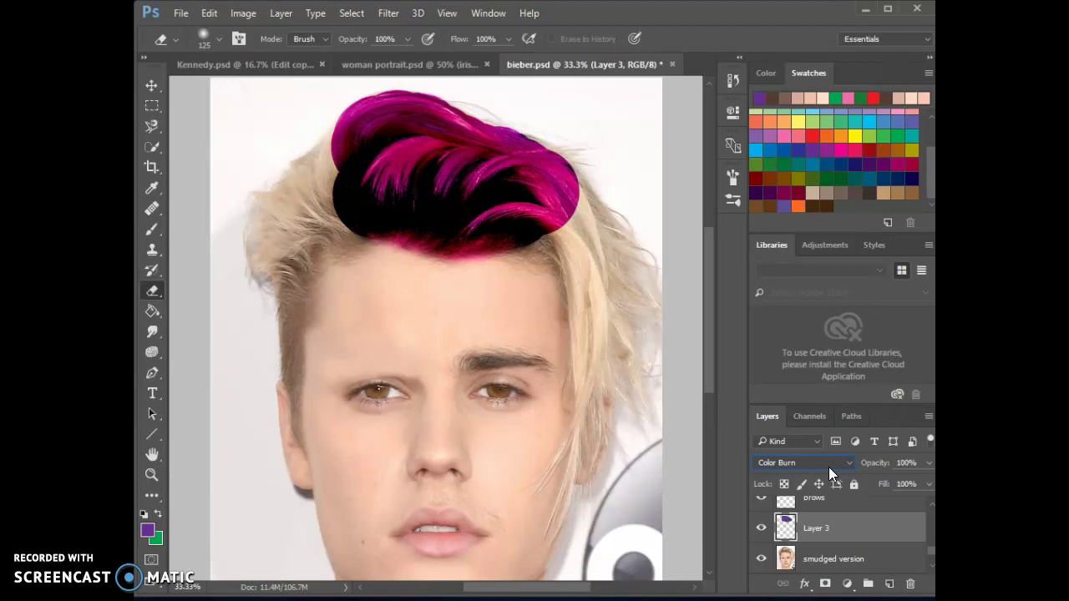
scroll(829, 466, "down", 3)
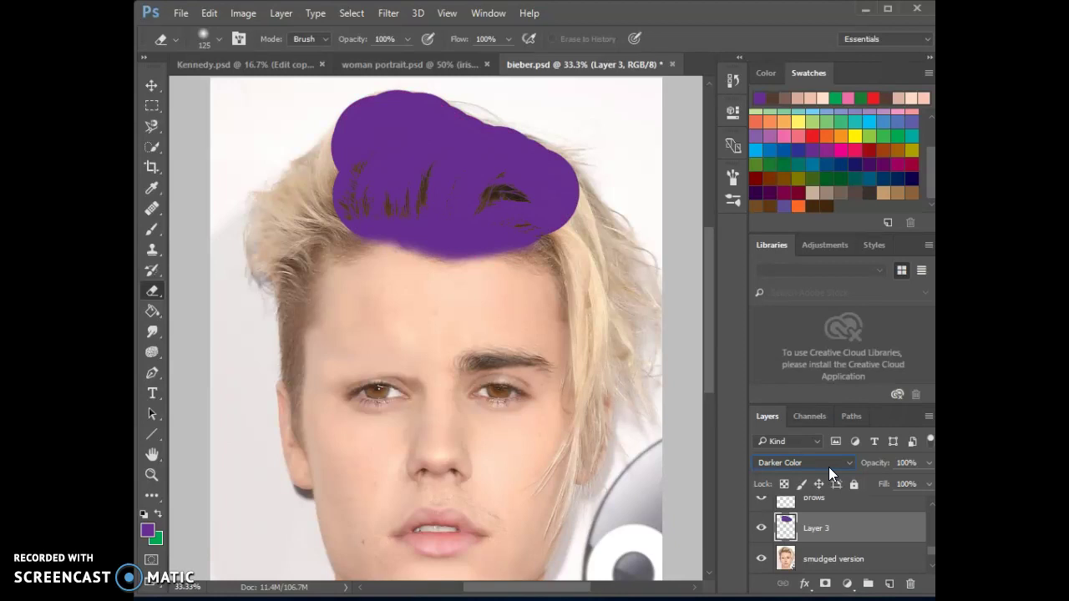
scroll(828, 467, "down", 3)
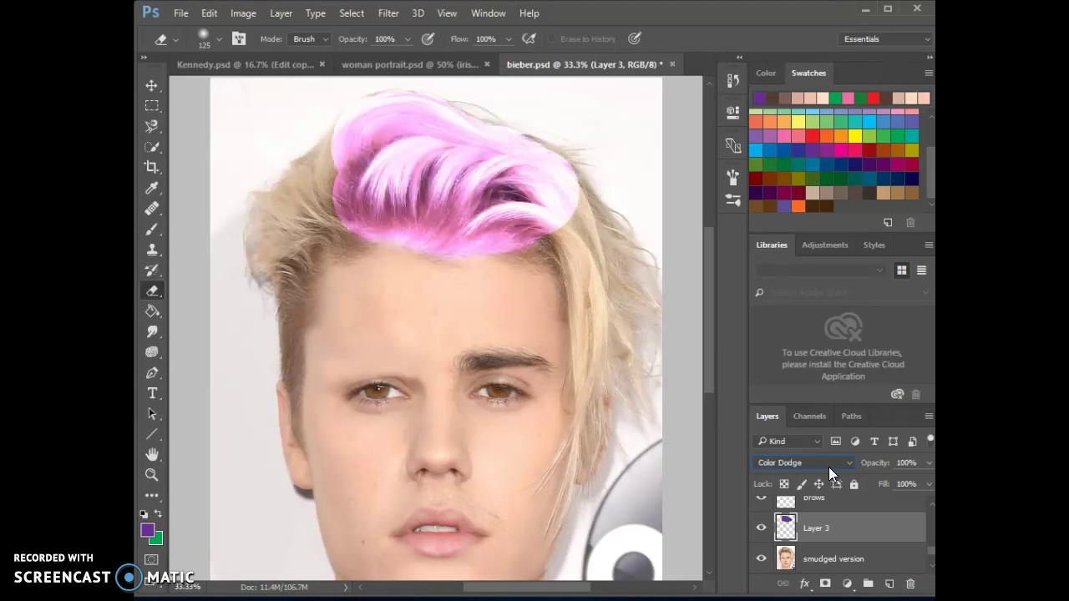
scroll(828, 466, "down", 1)
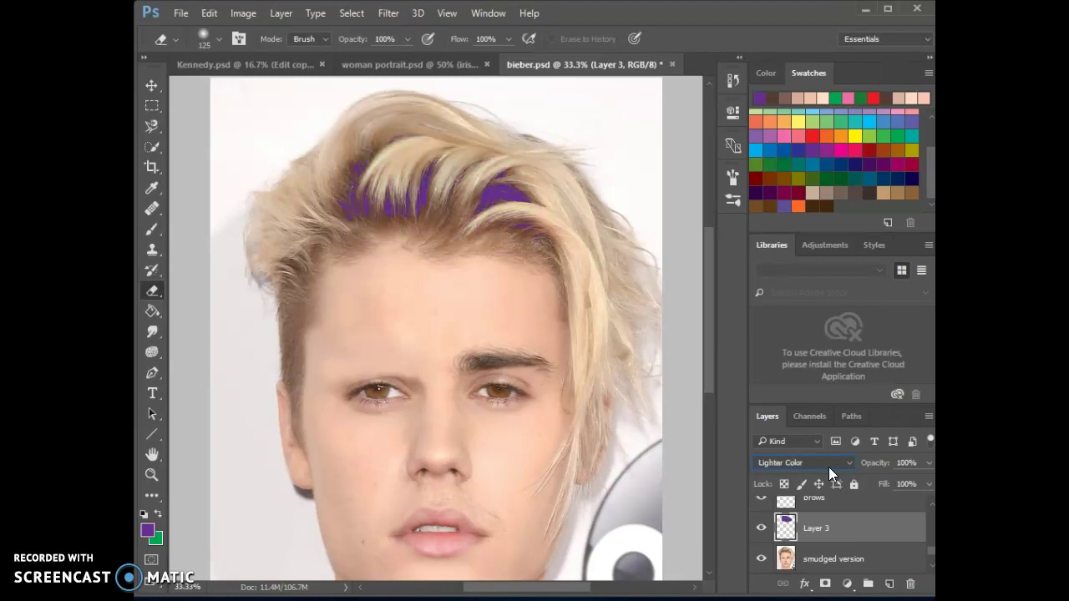
scroll(828, 467, "down", 1)
scroll(828, 467, "down", 1)
scroll(828, 466, "up", 1)
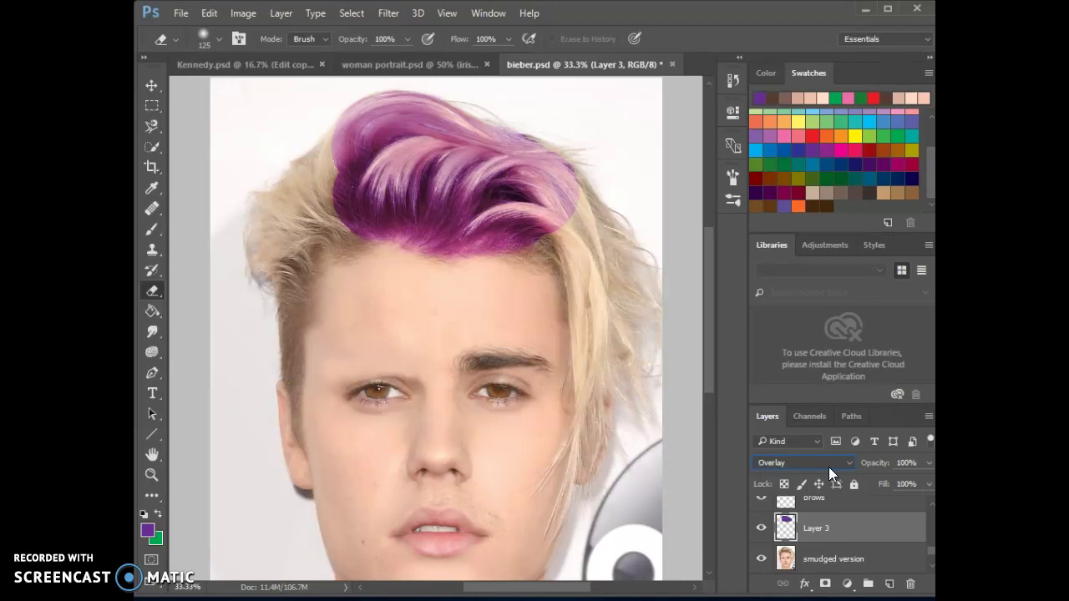
Step: Shift the hue of the hair paint layer with Hue/Saturation to turn the purple into teal green
mouse_move(526, 180)
left_mouse_down()
mouse_move(401, 176)
mouse_move(502, 147)
mouse_move(456, 174)
mouse_move(445, 200)
left_mouse_up()
left_click(243, 12)
mouse_move(264, 52)
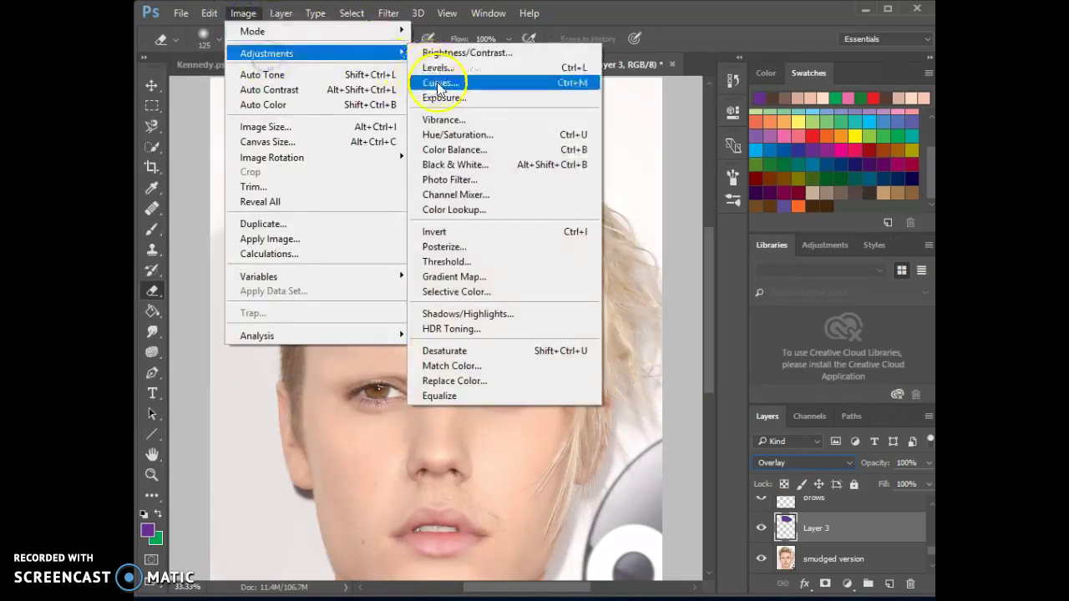
left_click(458, 135)
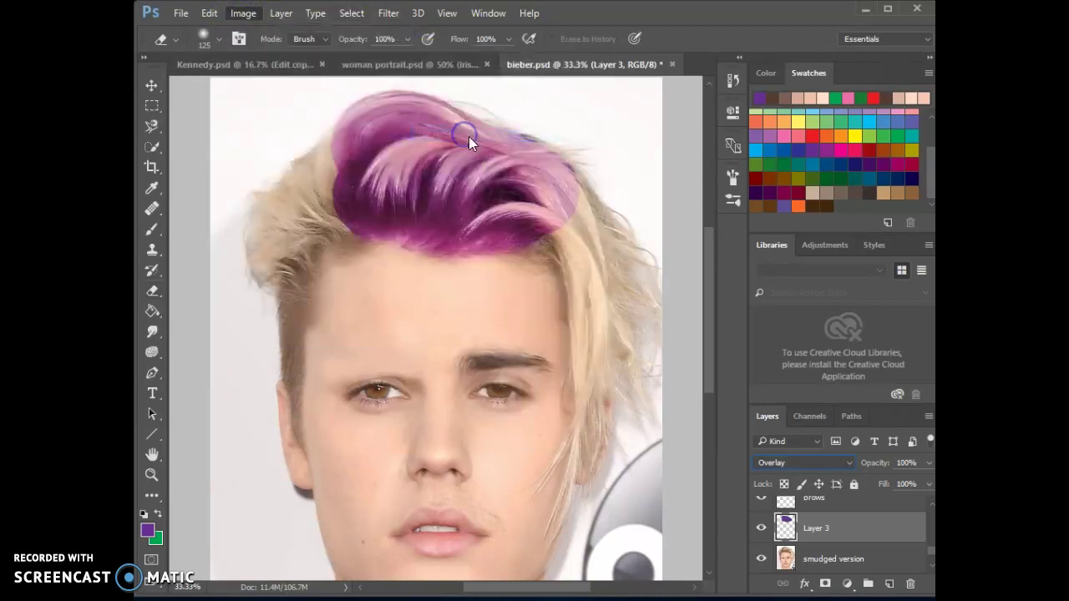
left_click_drag(727, 276, 679, 272)
left_click(879, 203)
key("e")
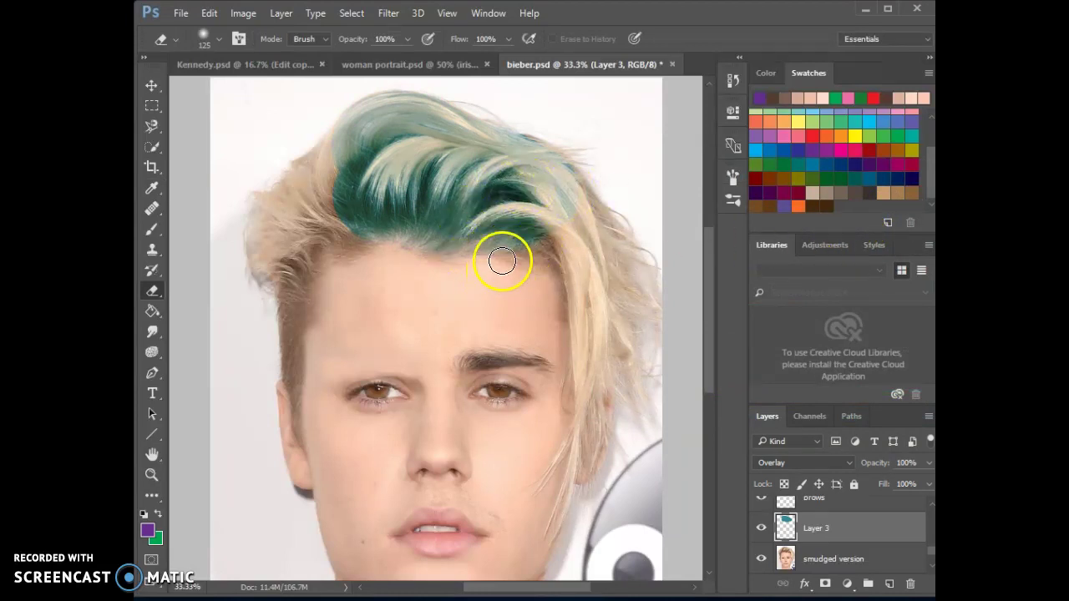
Step: Paint purple over the hair falling beside the dark eyebrow with the 150 px brush, and enlarge the brush to 300 px
left_click(152, 229)
mouse_move(506, 231)
left_mouse_down()
mouse_move(571, 249)
mouse_move(583, 237)
mouse_move(576, 209)
mouse_move(597, 248)
mouse_move(569, 192)
mouse_move(606, 281)
mouse_move(594, 334)
mouse_move(577, 270)
mouse_move(587, 387)
mouse_move(604, 287)
mouse_move(621, 325)
left_mouse_up()
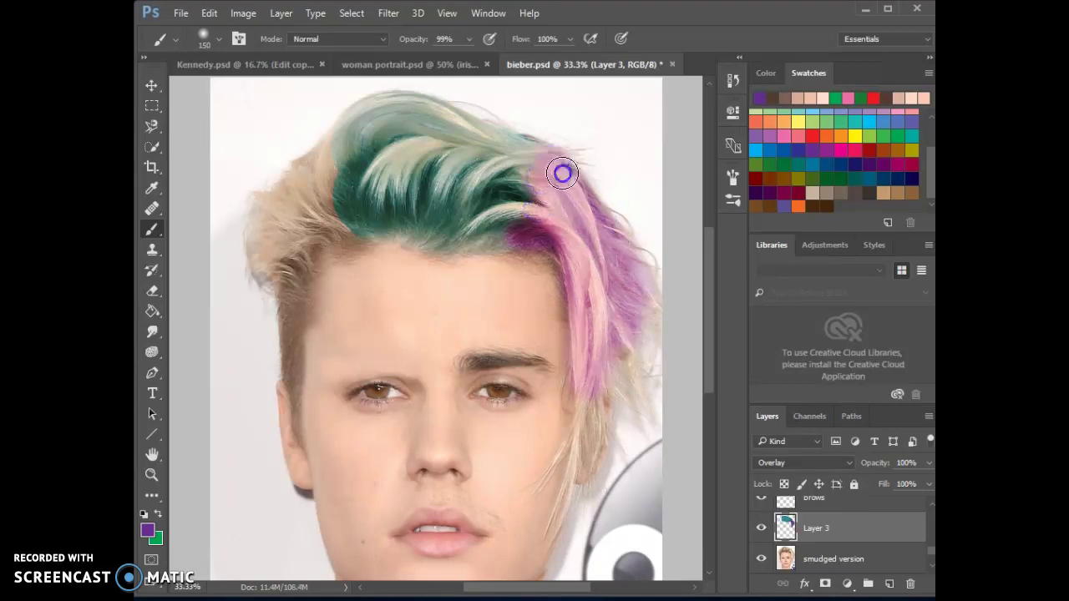
mouse_move(565, 186)
left_mouse_down()
mouse_move(492, 238)
mouse_move(532, 230)
mouse_move(538, 192)
mouse_move(555, 194)
mouse_move(507, 209)
mouse_move(542, 230)
mouse_move(541, 219)
mouse_move(505, 231)
mouse_move(539, 178)
mouse_move(527, 197)
mouse_move(564, 209)
mouse_move(527, 161)
left_mouse_up()
key("bracketright")
key("bracketright")
key("bracketright")
key("bracketright")
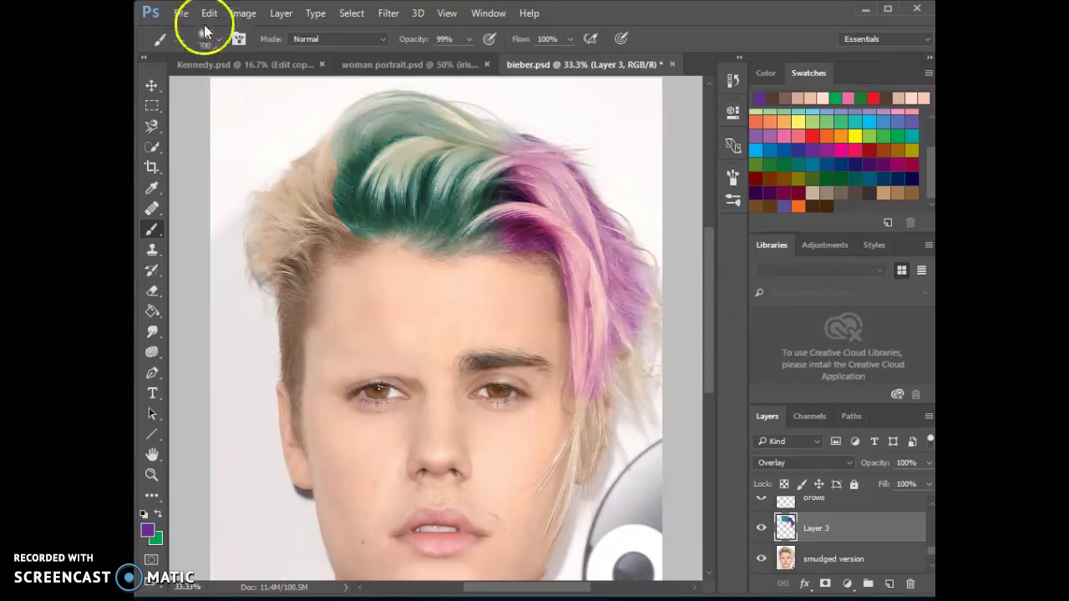
Step: Apply Hue/Saturation to the hair paint layer with the hue at -122, turning it yellow and green
left_click(243, 14)
mouse_move(267, 53)
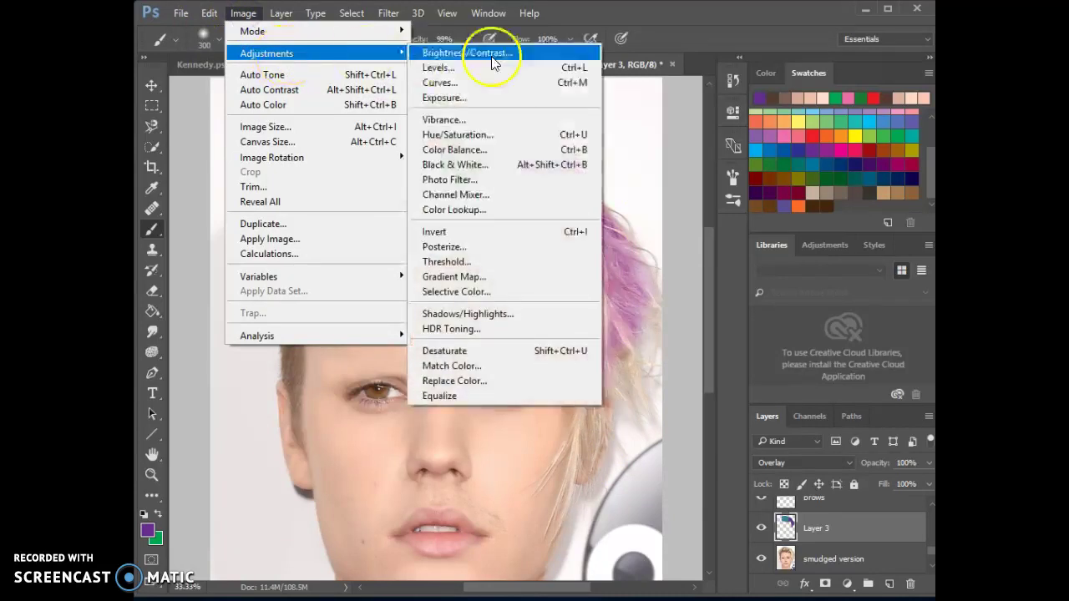
left_click(505, 135)
left_click_drag(726, 274, 670, 278)
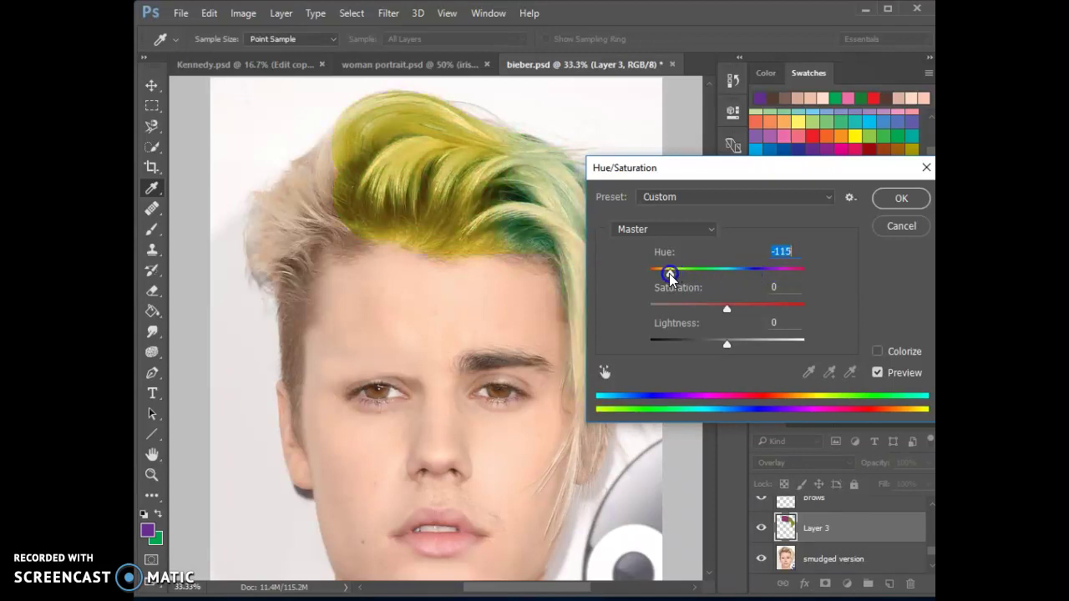
key("b")
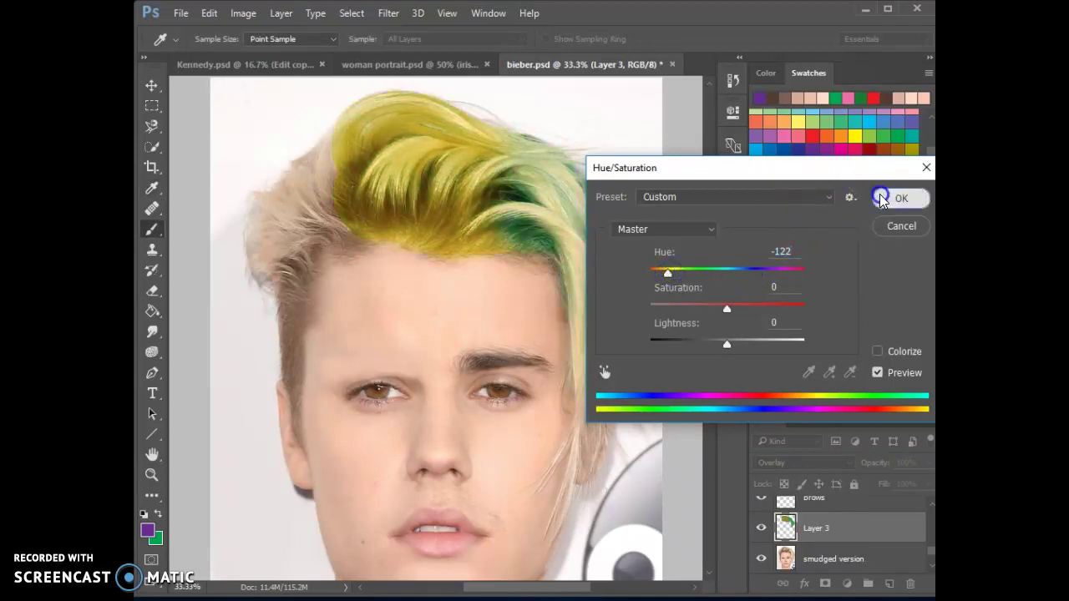
left_click(887, 198)
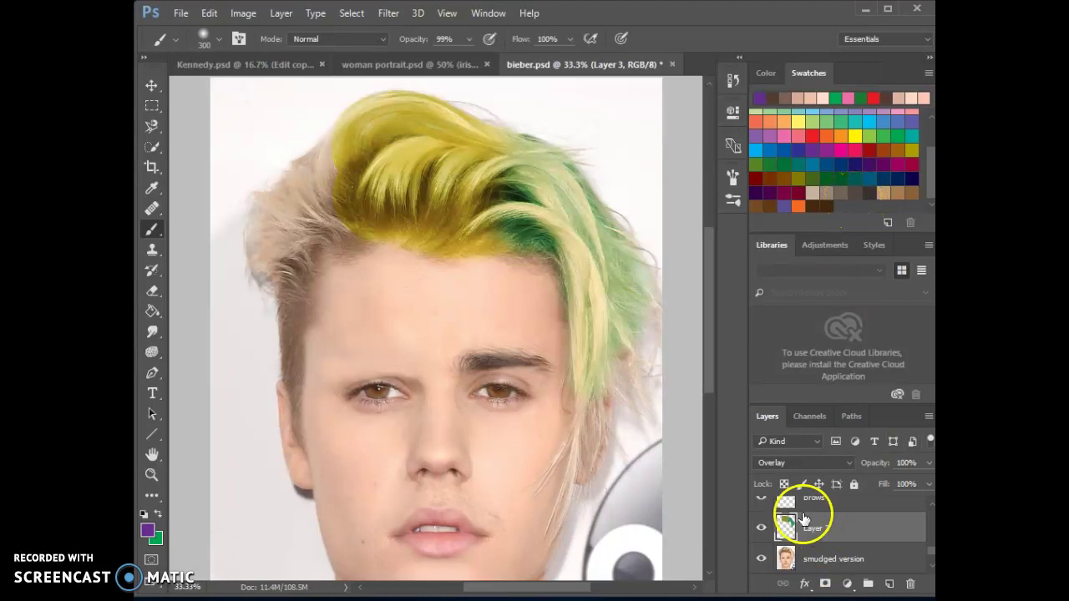
Step: Rename the hair paint layer as hair
left_click(810, 531)
type("hair")
key("Return")
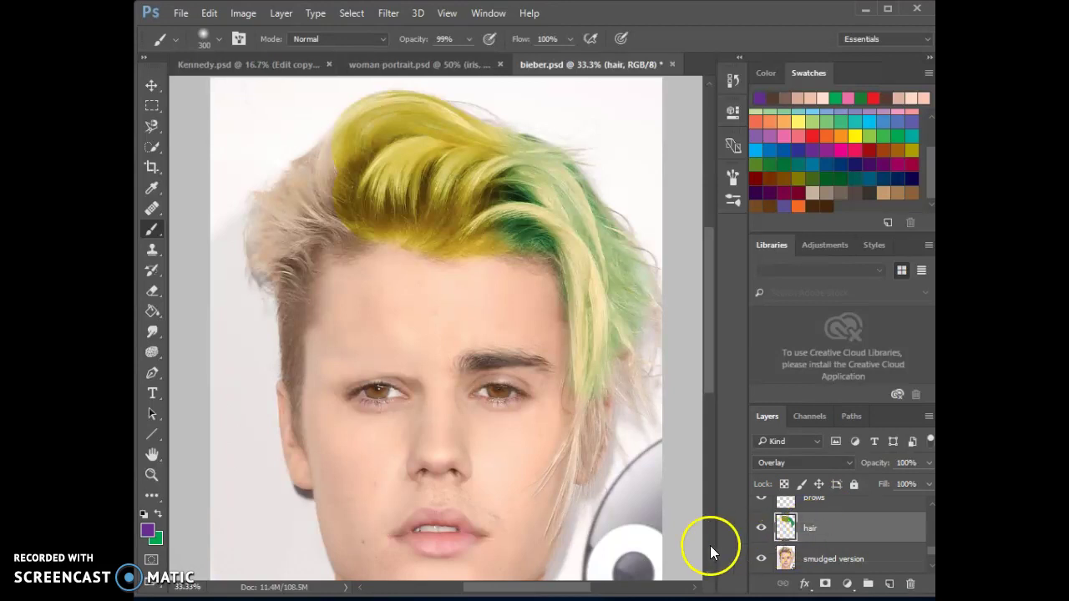